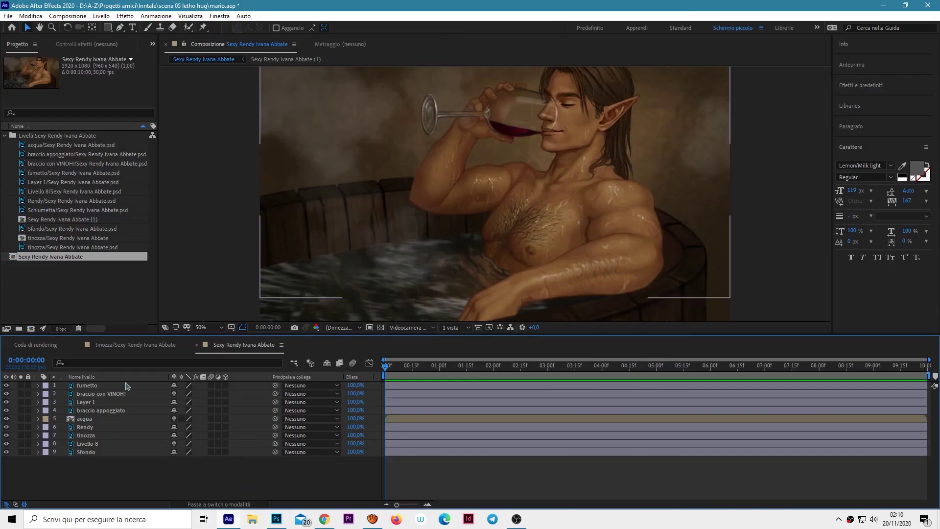
# Step: Delete the Sfondo background layer and make all remaining layers visible again
pyautogui.moveTo(6, 386); pyautogui.dragTo(7, 435)
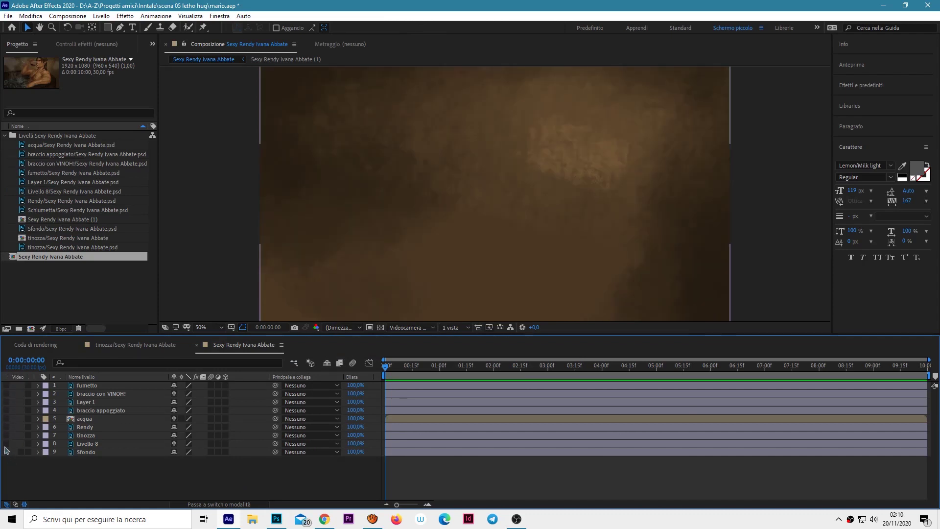
pyautogui.click(98, 455)
pyautogui.press('Delete')
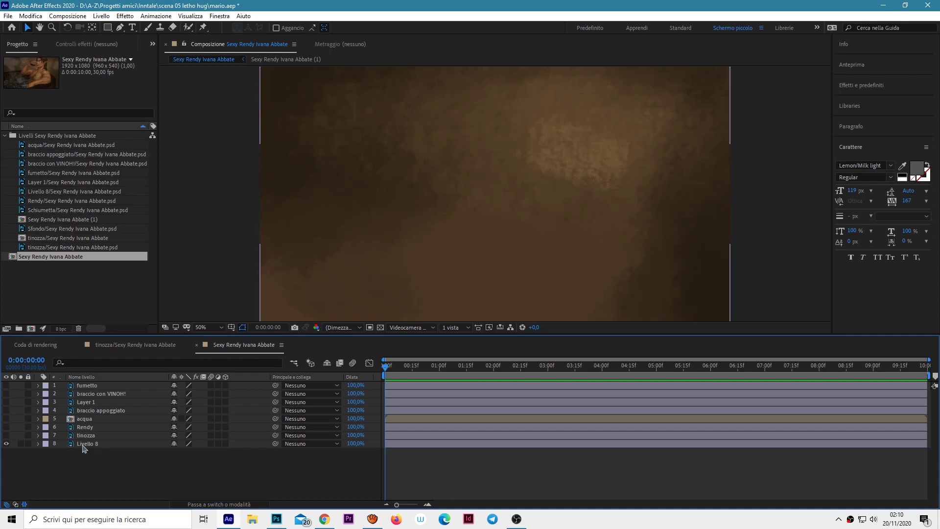
pyautogui.moveTo(9, 437); pyautogui.dragTo(6, 385)
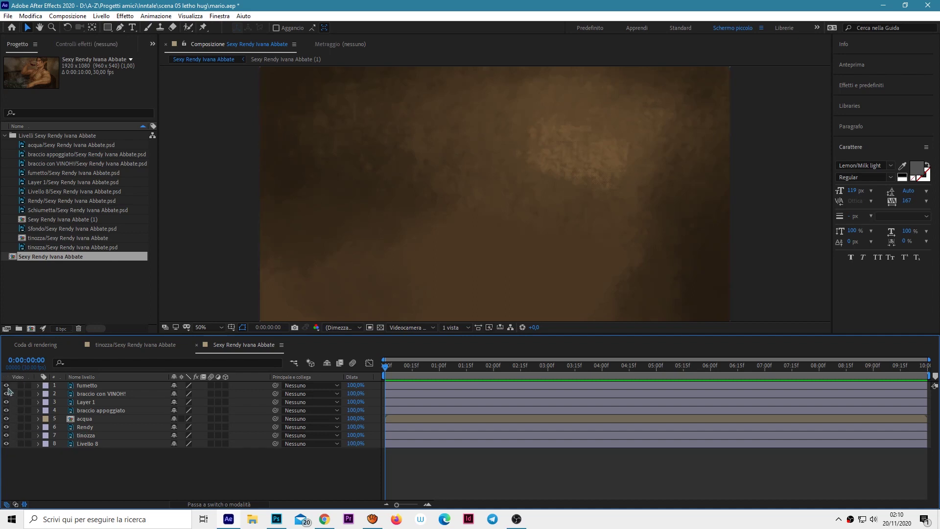
# Step: Toggle the Rendy and acqua layers off and on to check them, then select acqua
pyautogui.click(6, 428)
pyautogui.click(6, 428)
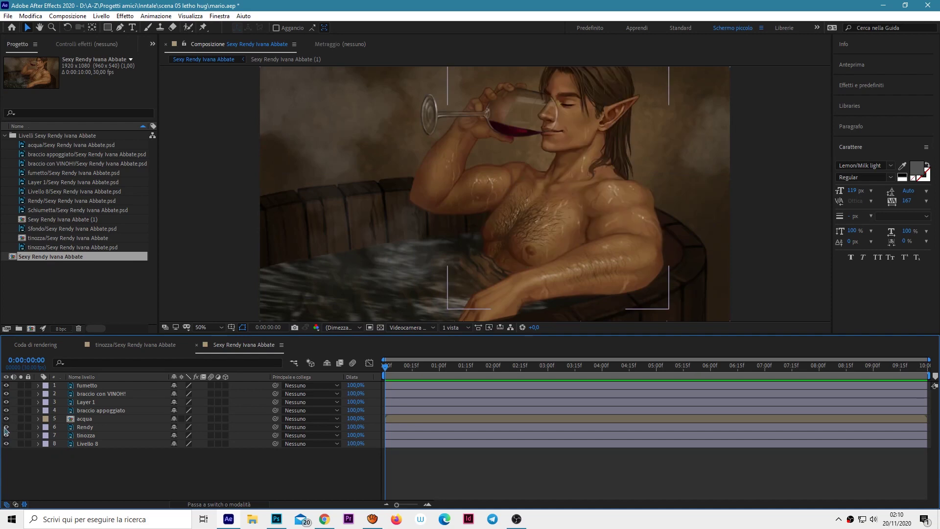
pyautogui.click(7, 419)
pyautogui.click(6, 420)
pyautogui.click(87, 422)
# Step: Apply Effetto > Distorsione > Spostamento turbolenza to the acqua water layer
pyautogui.click(125, 16)
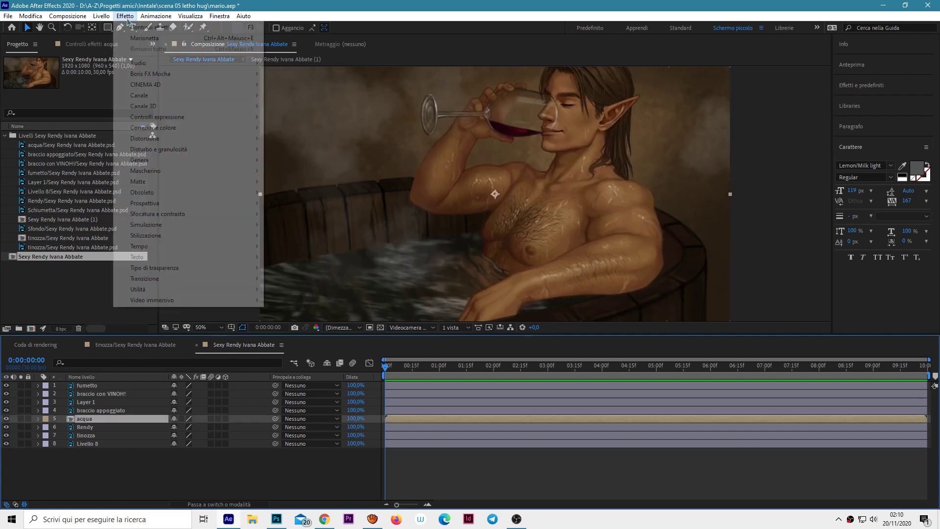
pyautogui.moveTo(190, 151)
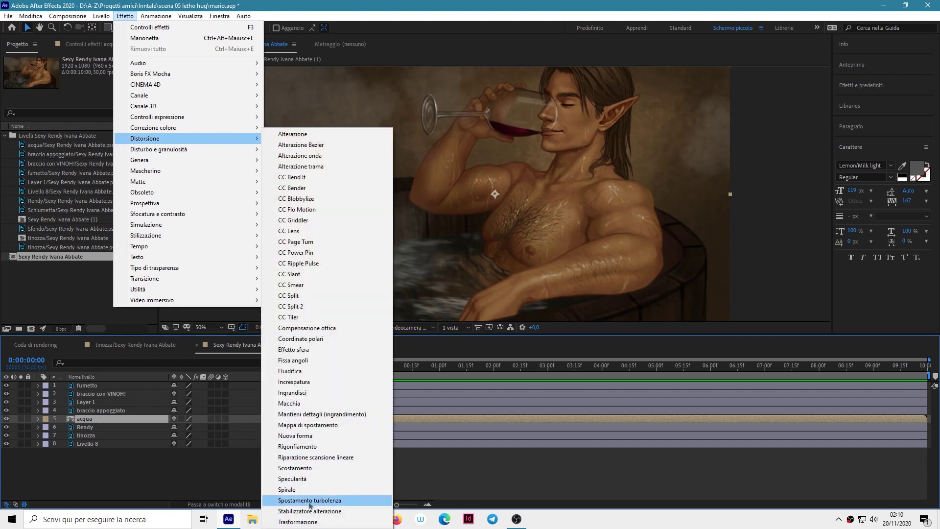
pyautogui.click(309, 500)
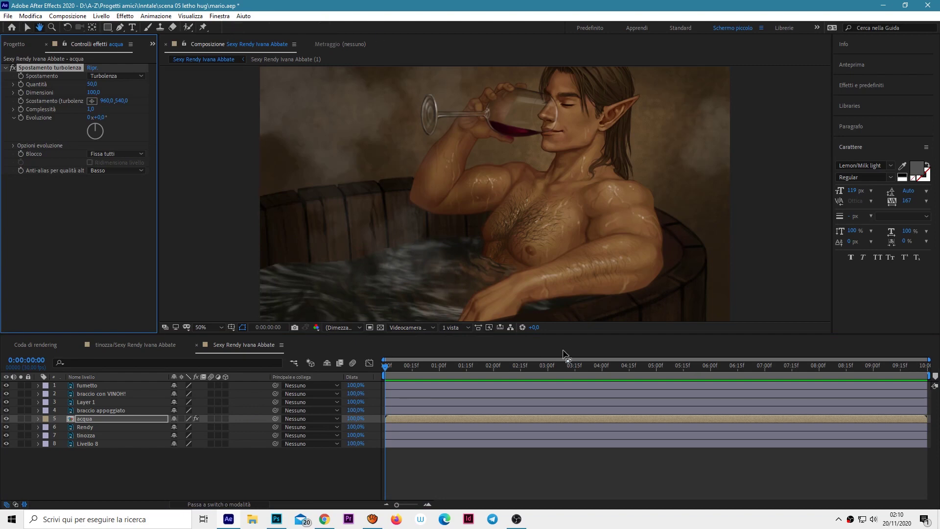
# Step: Set the turbulence to Quantità 7, Dimensioni 73 and Complessità 2.6
pyautogui.press('space')
pyautogui.press('space')
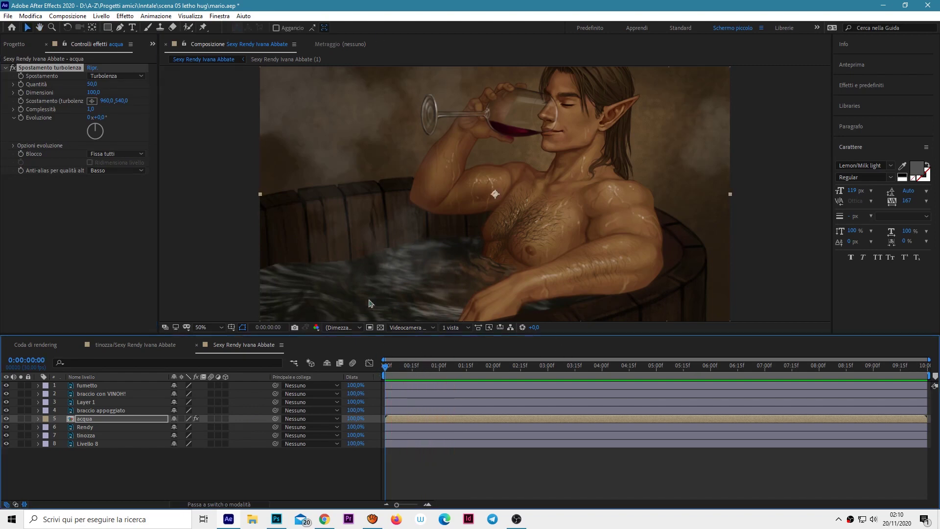
pyautogui.moveTo(93, 84); pyautogui.dragTo(76, 88)
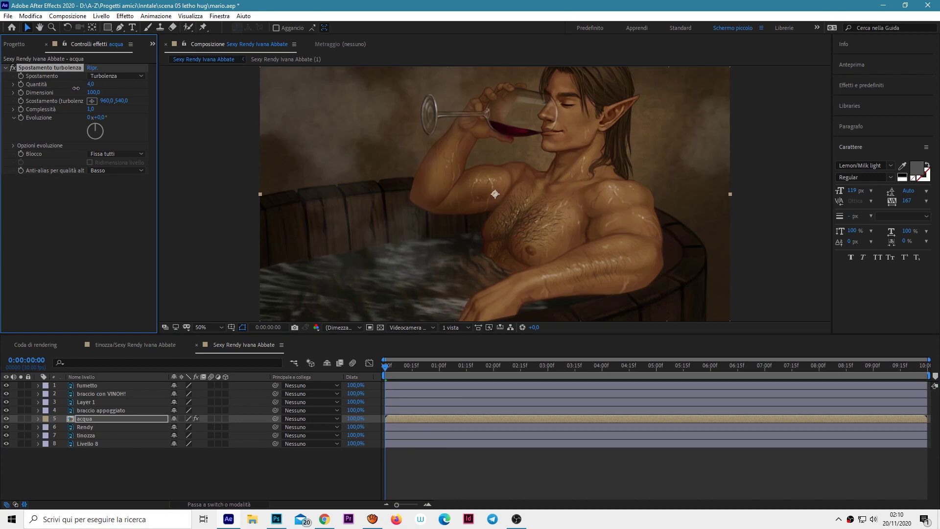
pyautogui.moveTo(93, 92)
pyautogui.mouseDown()
pyautogui.moveTo(222, 83)
pyautogui.moveTo(57, 103)
pyautogui.moveTo(107, 111)
pyautogui.mouseUp()
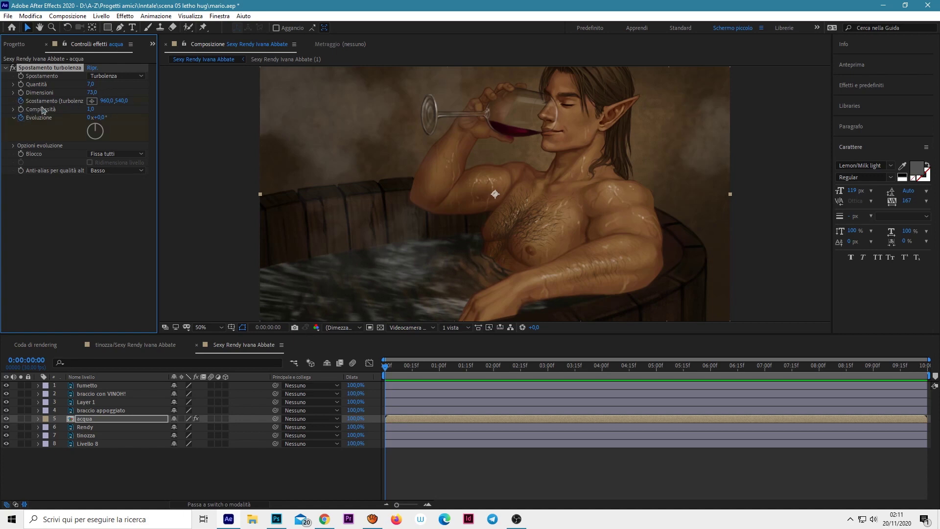
pyautogui.moveTo(101, 109); pyautogui.dragTo(149, 103)
# Step: Keyframe Evoluzione at the clip's last frame and preview the animated water
pyautogui.moveTo(403, 371); pyautogui.dragTo(936, 387)
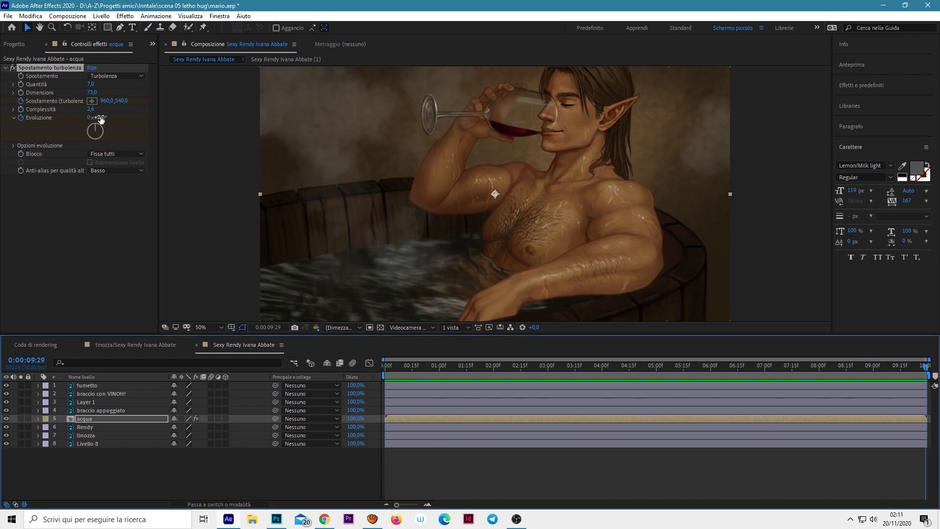
pyautogui.moveTo(101, 119); pyautogui.dragTo(443, 106)
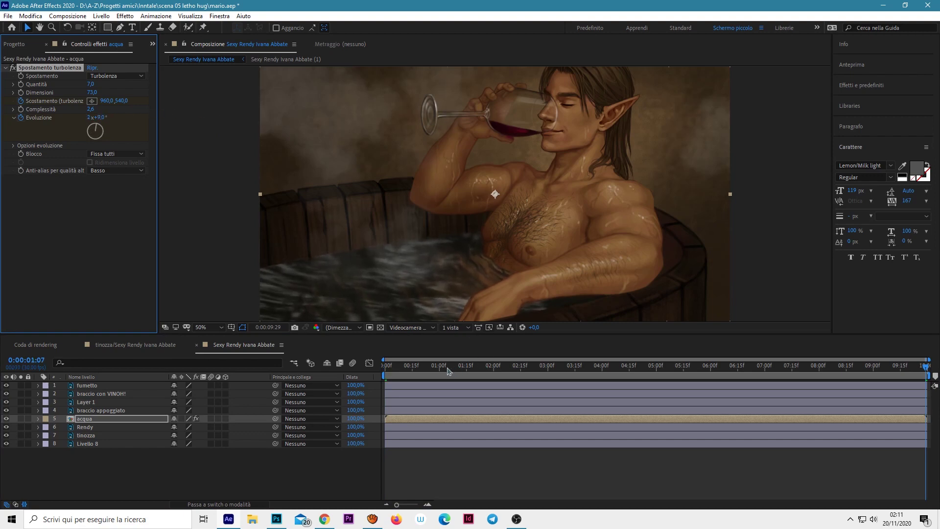
pyautogui.press('space')
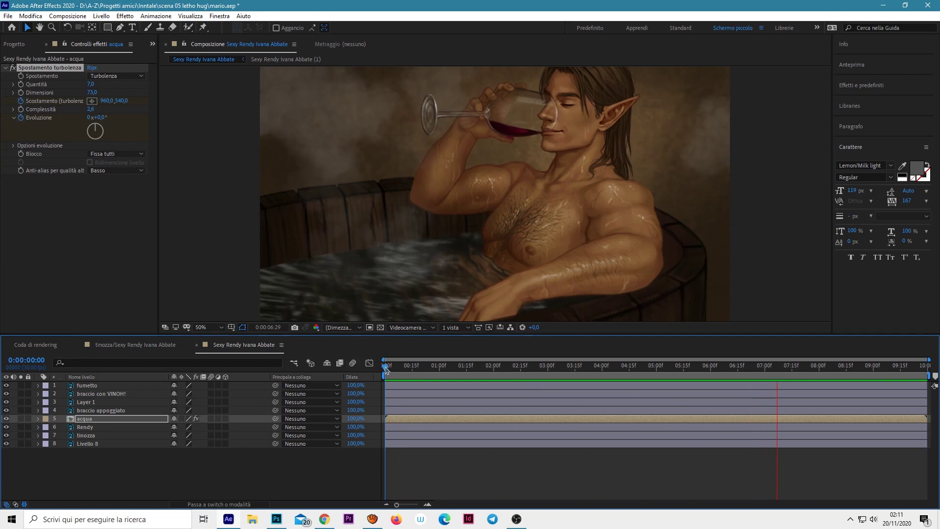
pyautogui.press('space')
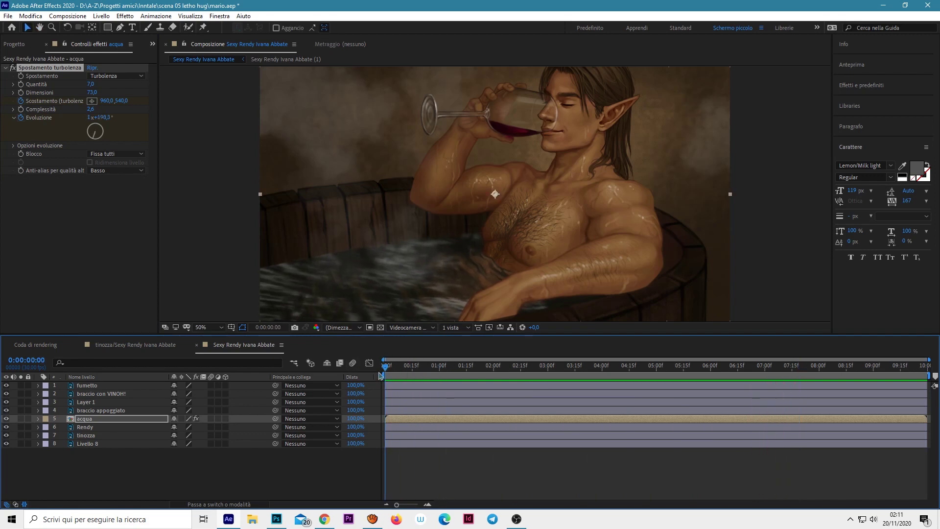
# Step: Move the braccio appoggiato anchor point toward the shoulder and reposition the arm on the tub's edge
pyautogui.click(6, 411)
pyautogui.click(7, 411)
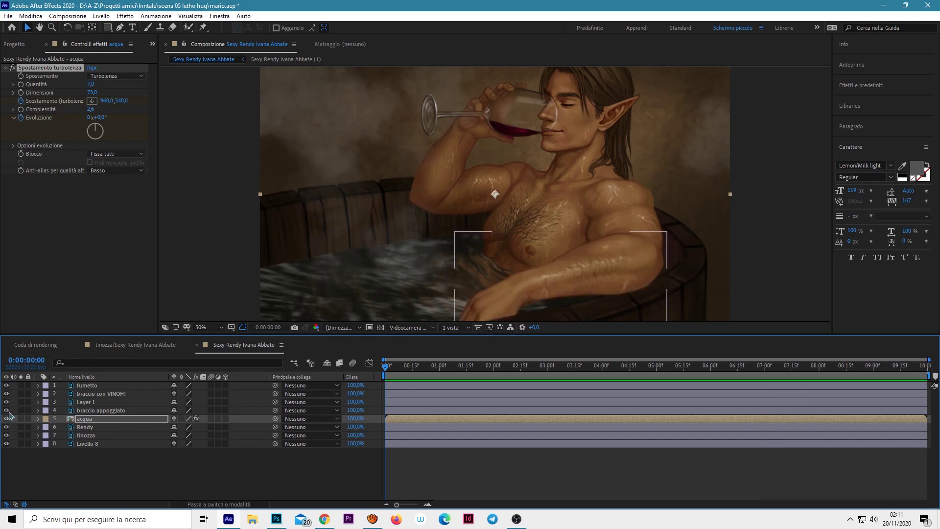
pyautogui.click(38, 410)
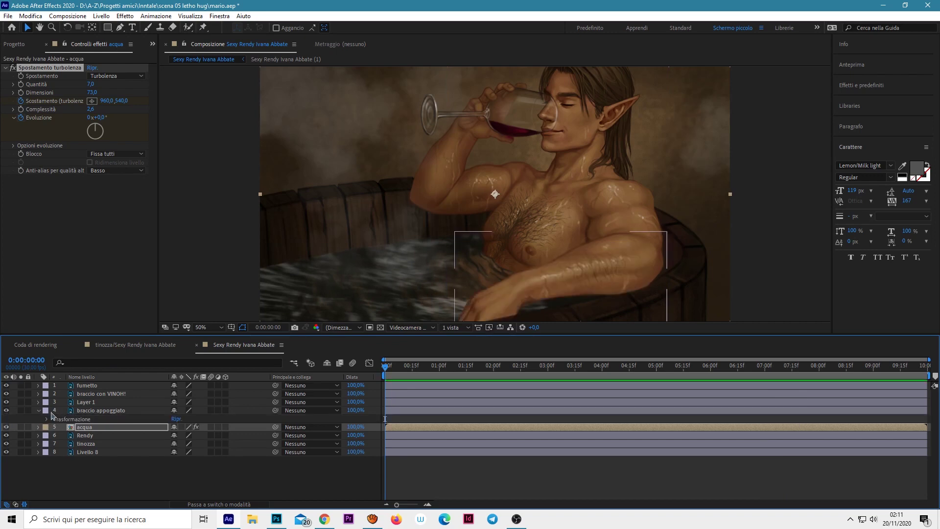
pyautogui.click(47, 419)
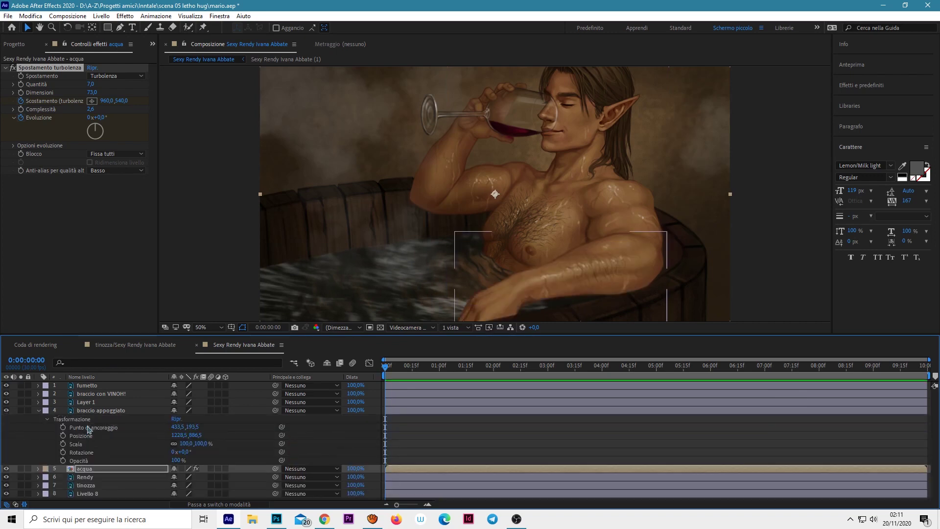
pyautogui.click(63, 427)
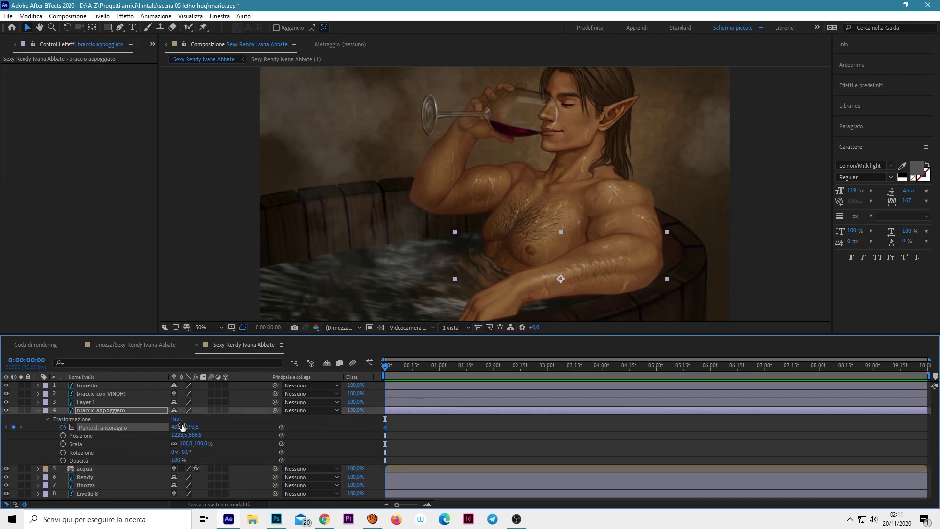
pyautogui.moveTo(178, 427); pyautogui.dragTo(312, 404)
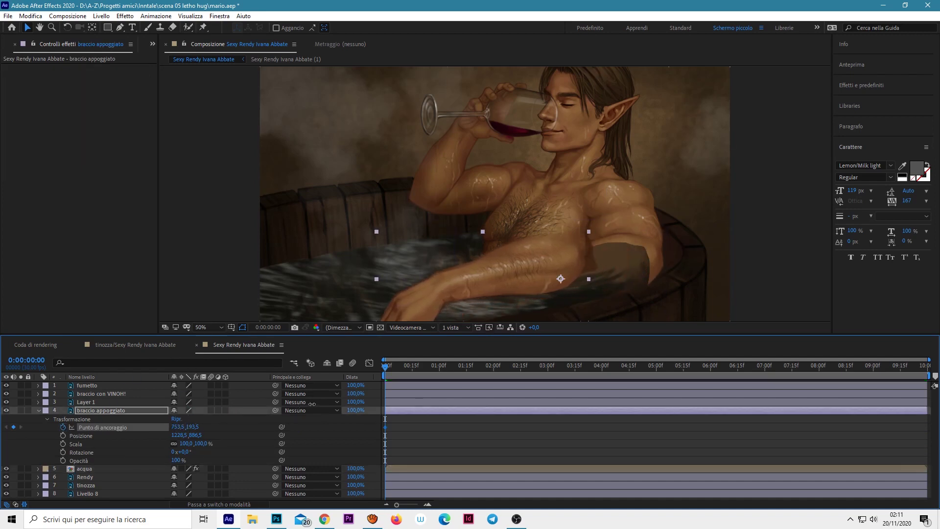
pyautogui.moveTo(192, 427)
pyautogui.mouseDown()
pyautogui.moveTo(138, 435)
pyautogui.moveTo(167, 427)
pyautogui.mouseUp()
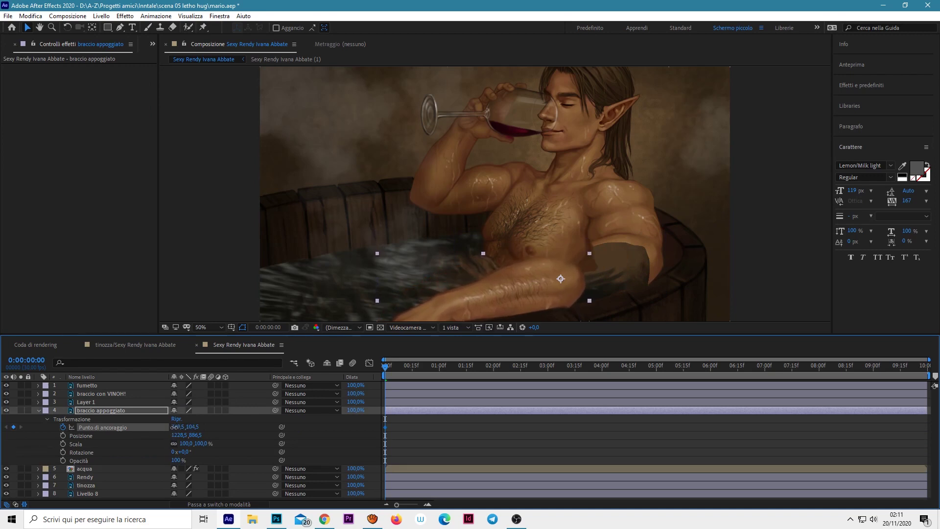
pyautogui.moveTo(567, 291); pyautogui.dragTo(637, 264)
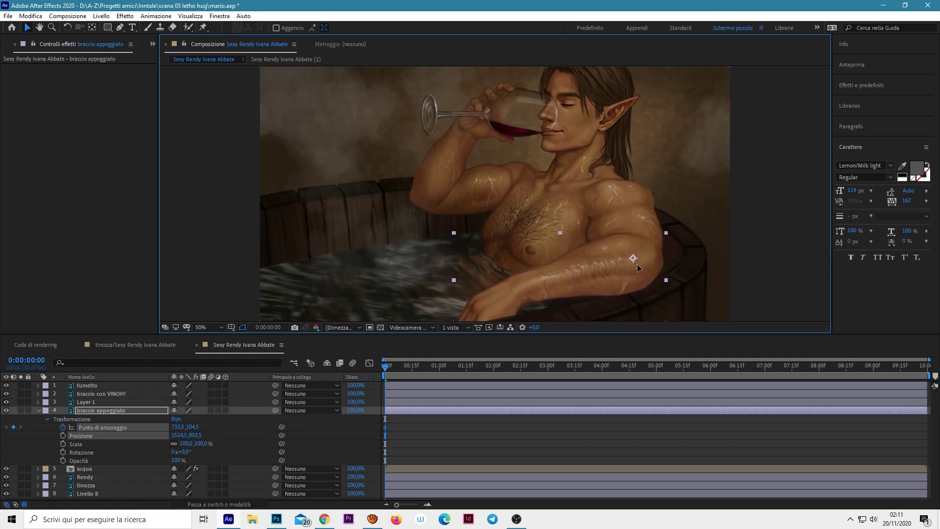
# Step: Keyframe the arm's Position and Rotation, rotating it slightly at the clip's end
pyautogui.click(63, 435)
pyautogui.click(63, 452)
pyautogui.moveTo(449, 368); pyautogui.dragTo(925, 366)
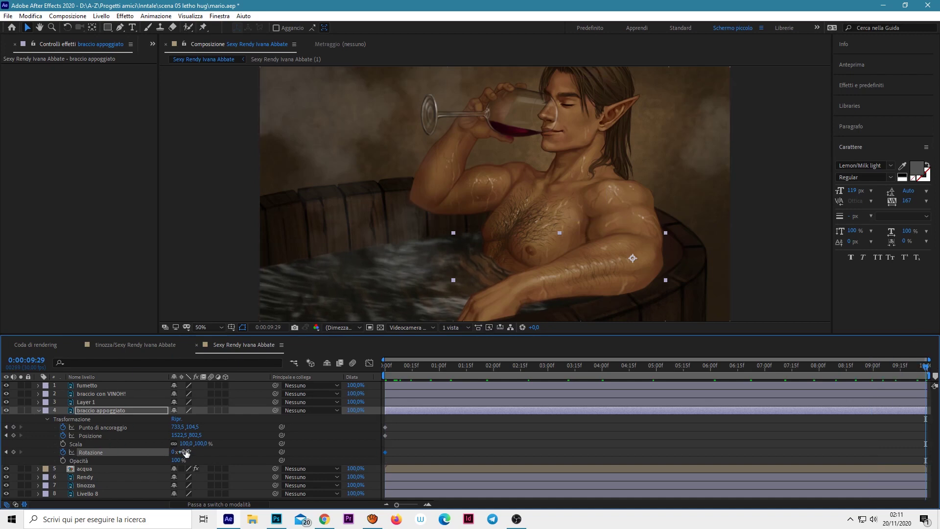
pyautogui.moveTo(186, 453); pyautogui.dragTo(182, 451)
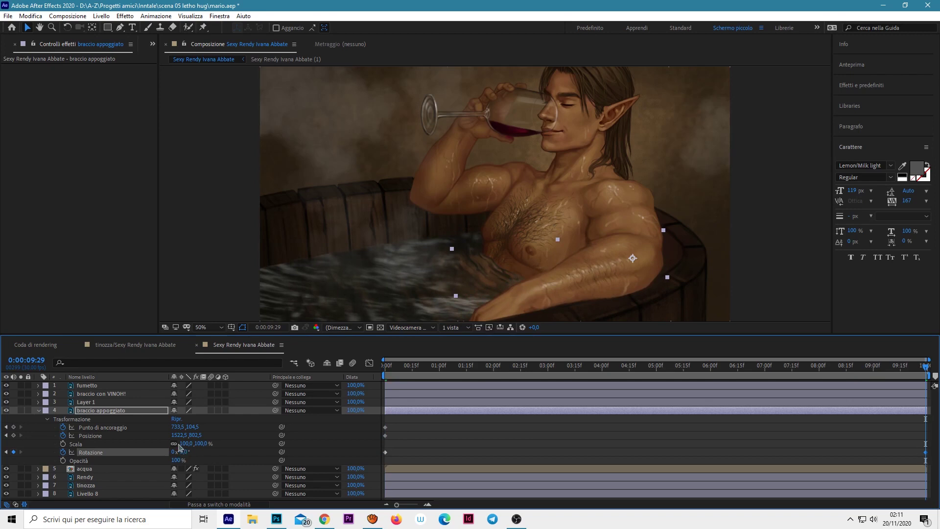
# Step: Nudge the arm's end position and rotate it at the start, then preview the sway
pyautogui.press('Home')
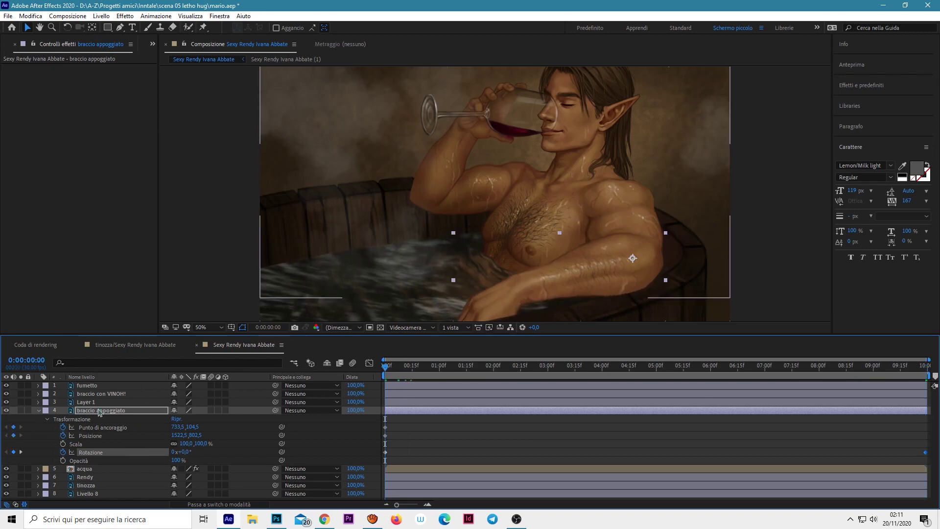
pyautogui.moveTo(393, 377); pyautogui.dragTo(905, 332)
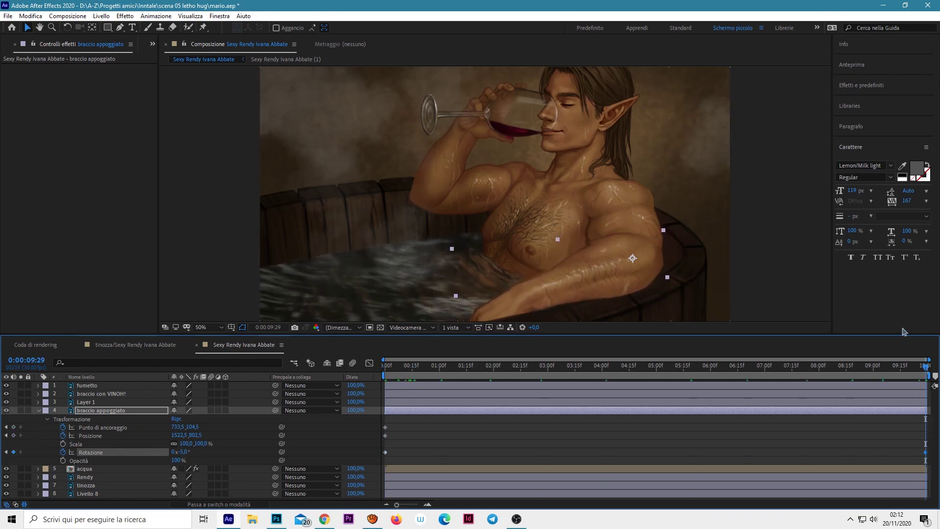
pyautogui.moveTo(628, 285); pyautogui.dragTo(630, 283)
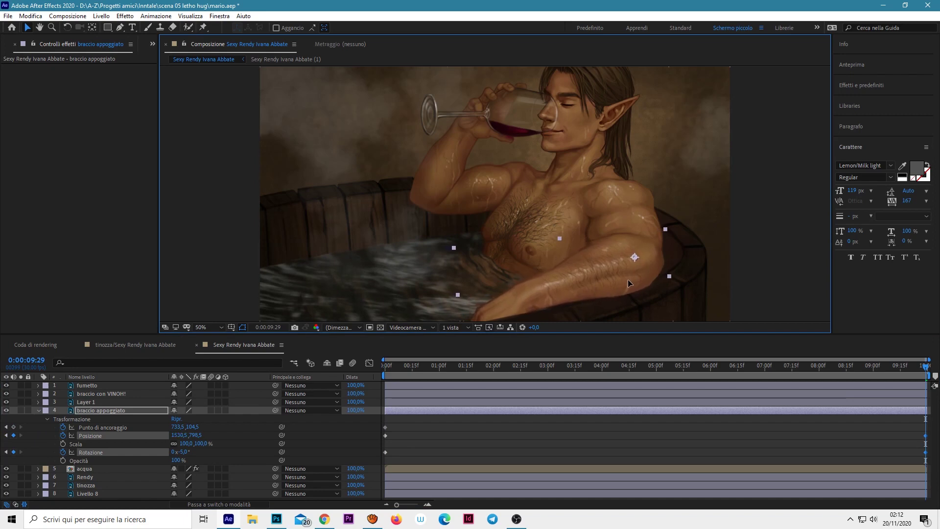
pyautogui.moveTo(466, 372); pyautogui.dragTo(387, 373)
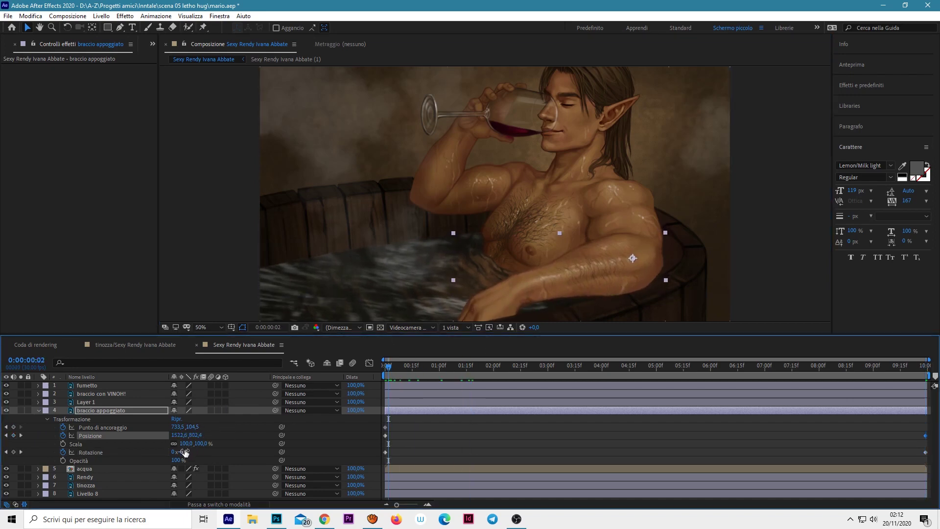
pyautogui.moveTo(184, 451); pyautogui.dragTo(204, 431)
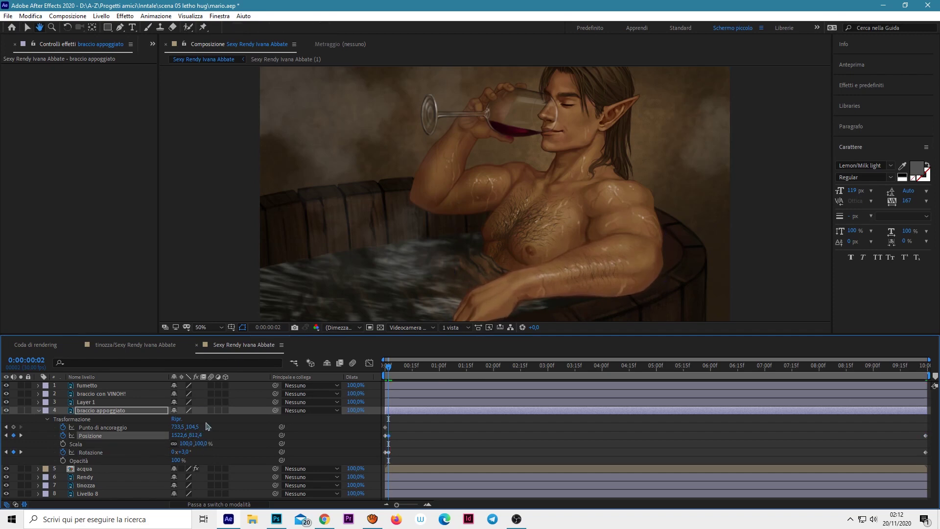
pyautogui.press('space')
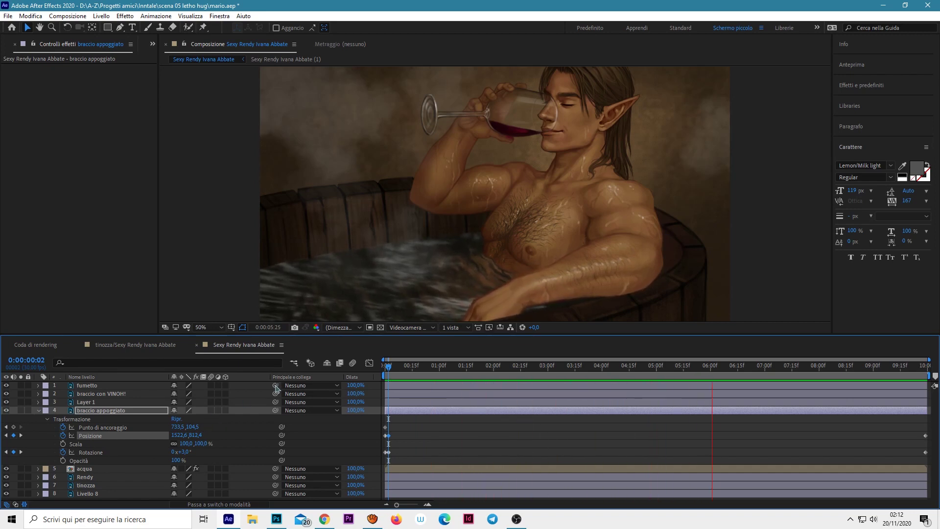
pyautogui.press('space')
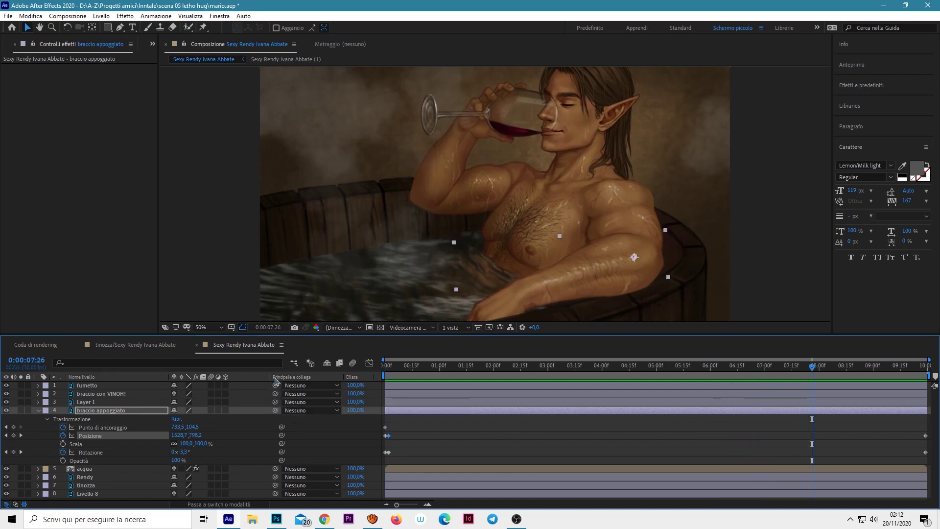
# Step: Set the arm's end rotation to 2°, then near 0°, nudge its position, and preview
pyautogui.moveTo(420, 365); pyautogui.dragTo(928, 364)
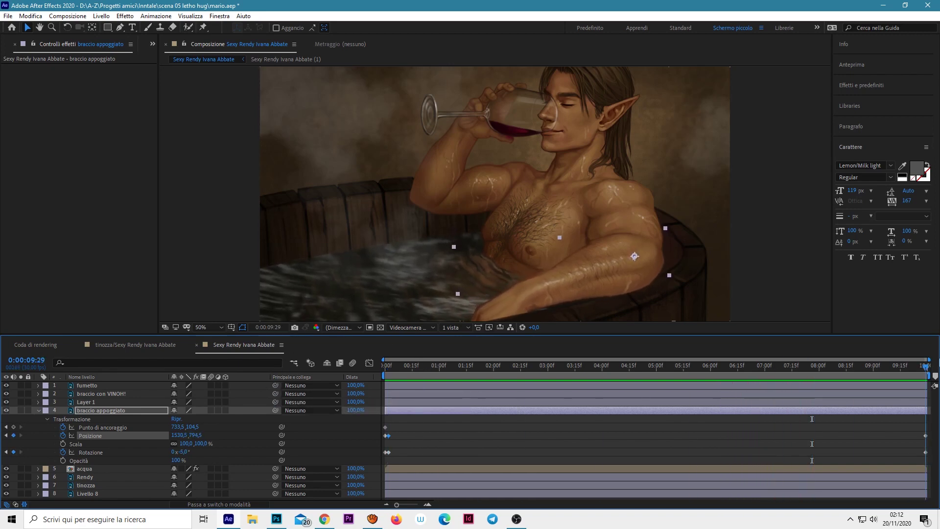
pyautogui.click(186, 451)
pyautogui.write('2')
pyautogui.press('Return')
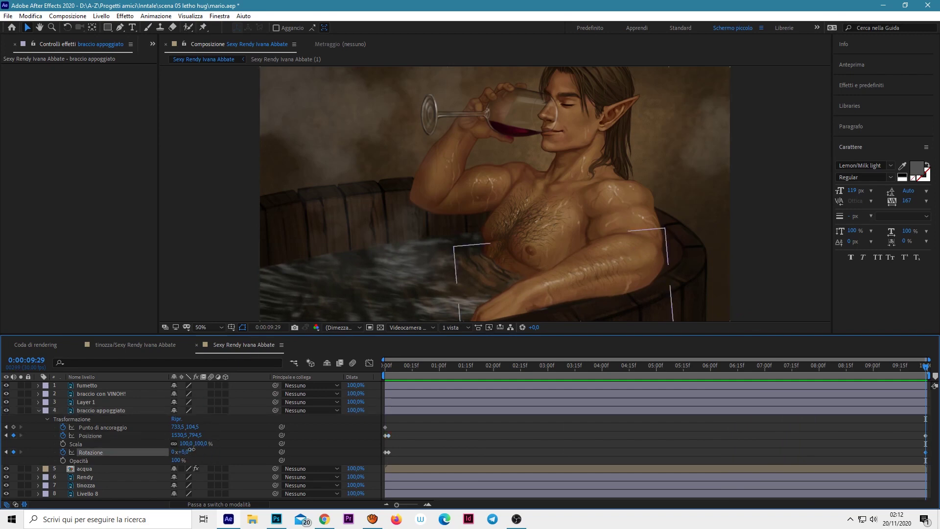
pyautogui.moveTo(180, 450); pyautogui.dragTo(177, 450)
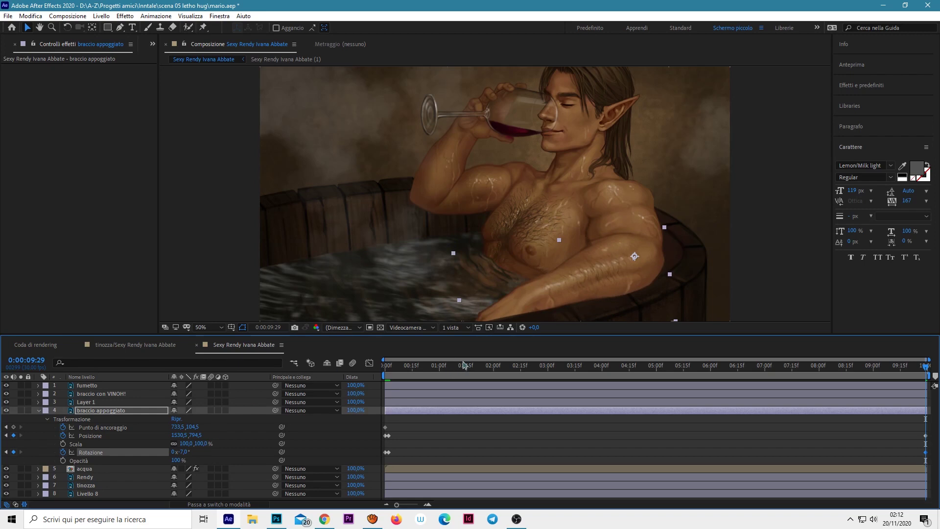
pyautogui.moveTo(607, 272); pyautogui.dragTo(606, 273)
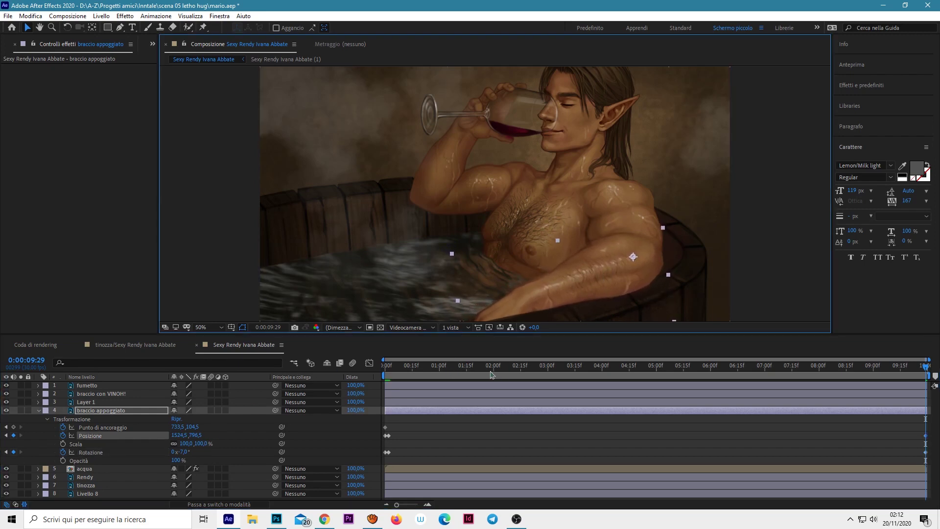
pyautogui.click(414, 415)
pyautogui.press('space')
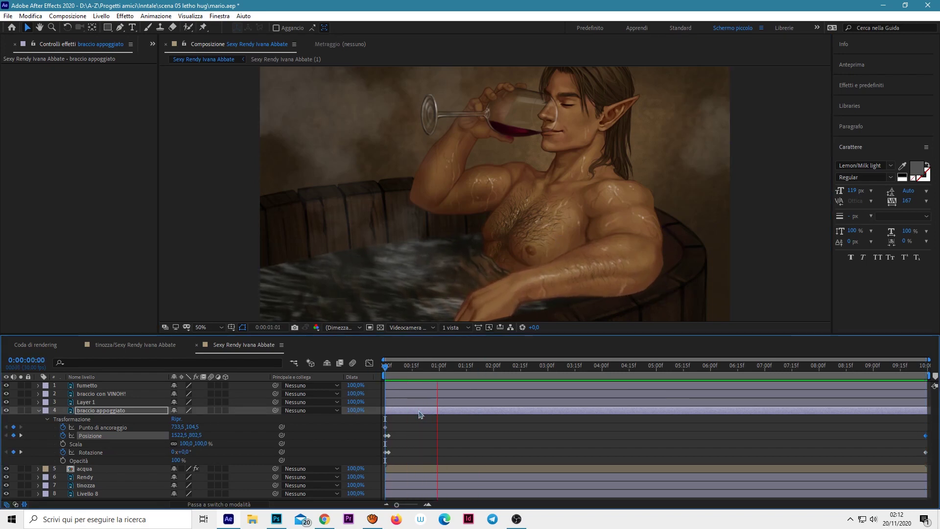
pyautogui.press('space')
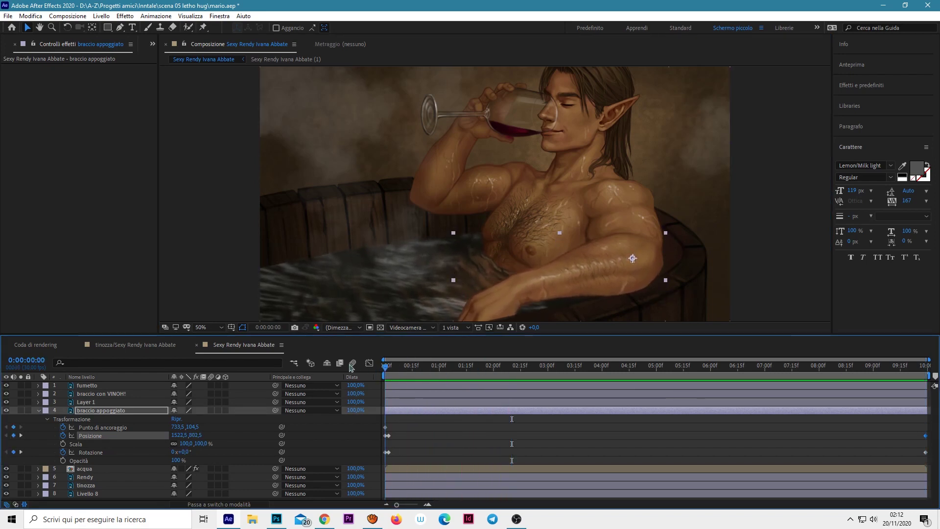
# Step: Shift the arm slightly and move the starting Posizione and Rotazione keyframes to frame zero
pyautogui.moveTo(562, 248); pyautogui.dragTo(564, 247)
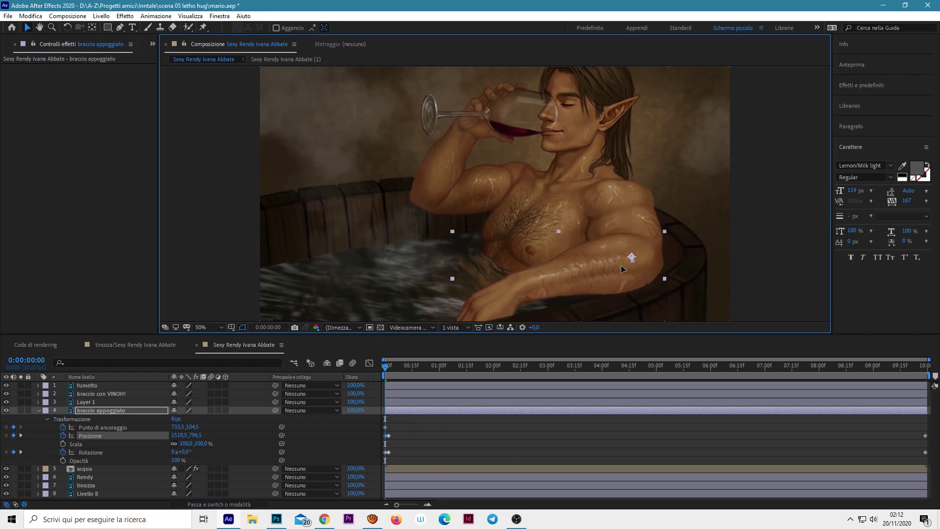
pyautogui.press('space')
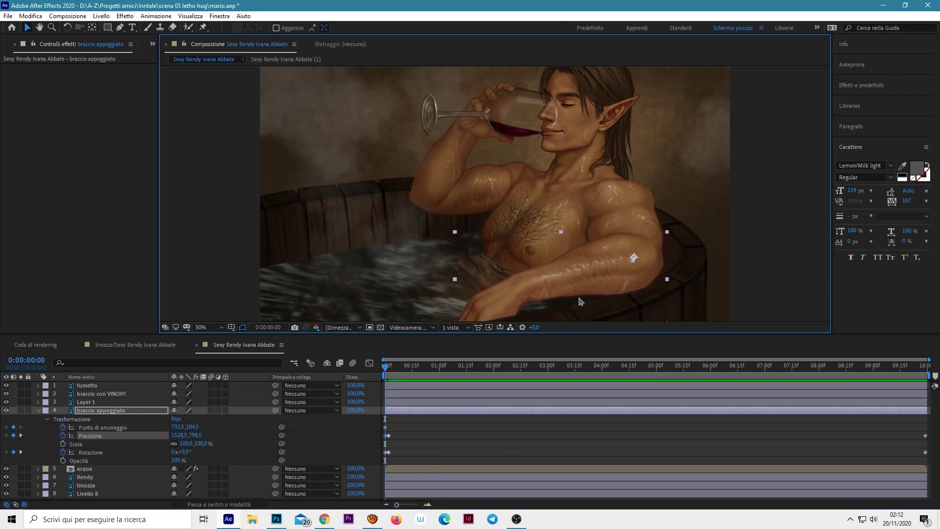
pyautogui.press('space')
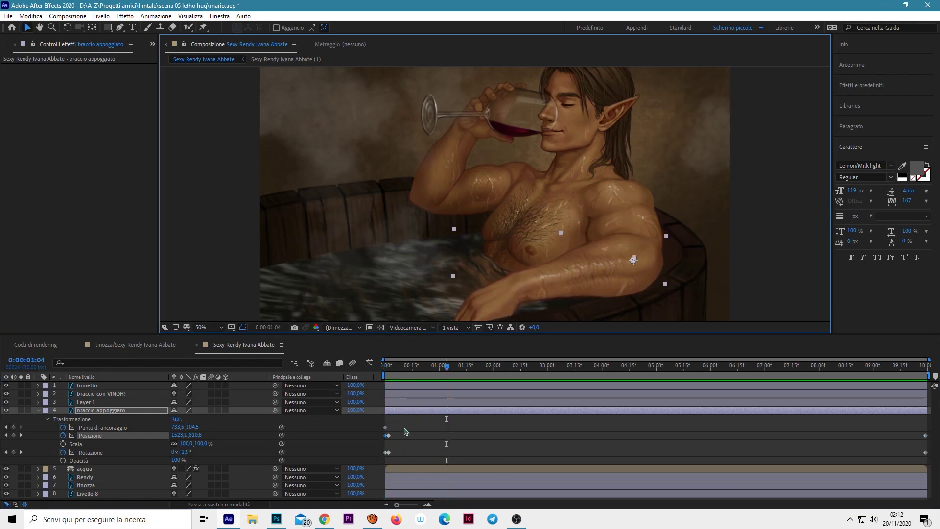
pyautogui.click(386, 438)
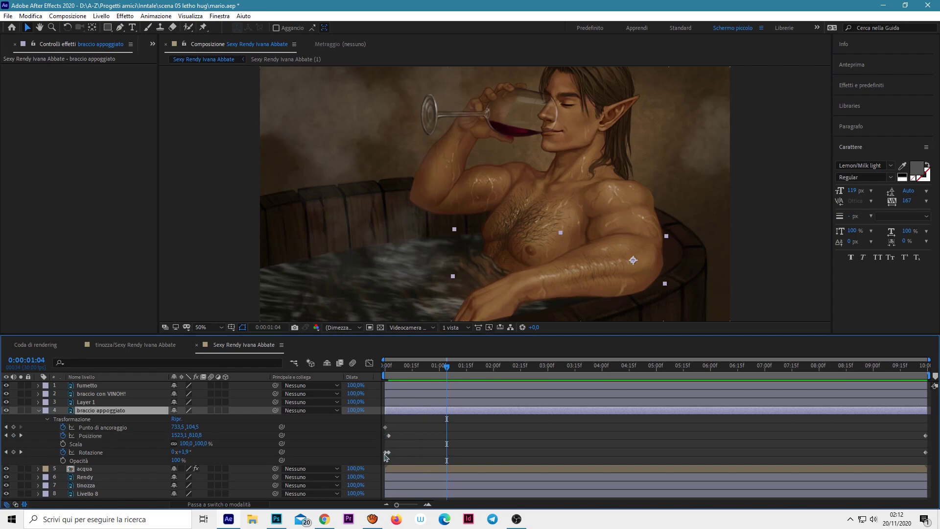
pyautogui.moveTo(400, 432); pyautogui.dragTo(386, 452)
pyautogui.hotkey('ctrl', 'z')
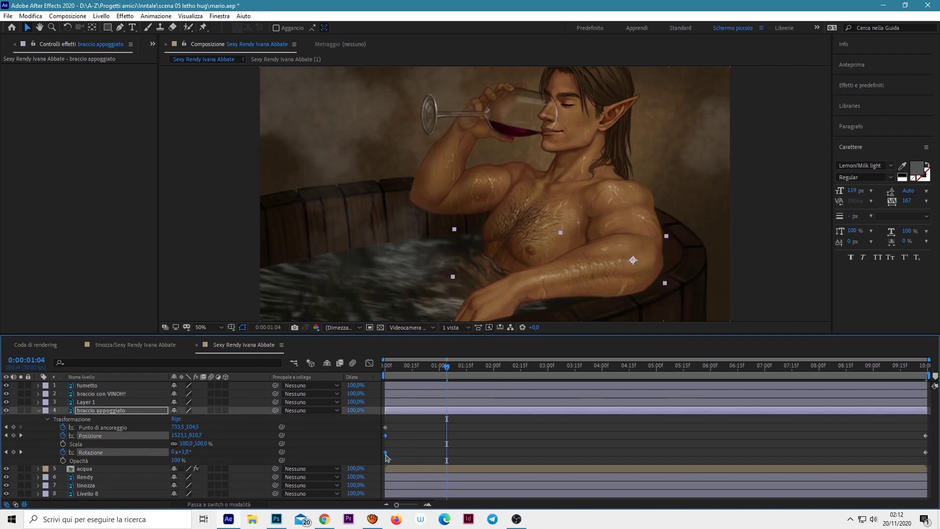
# Step: Replay the arm animation from the start, then collapse the braccio appoggiato layer
pyautogui.press('Home')
pyautogui.press('space')
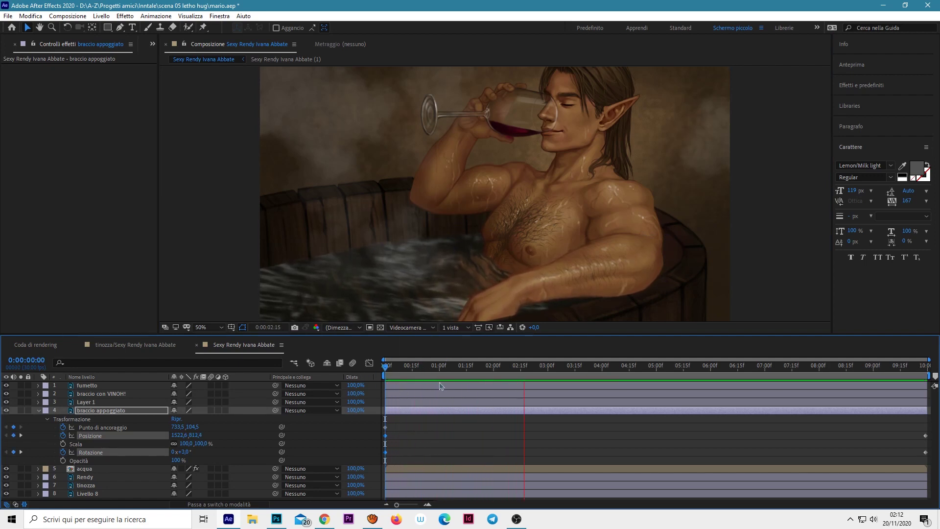
pyautogui.click(398, 366)
pyautogui.moveTo(391, 371); pyautogui.dragTo(384, 372)
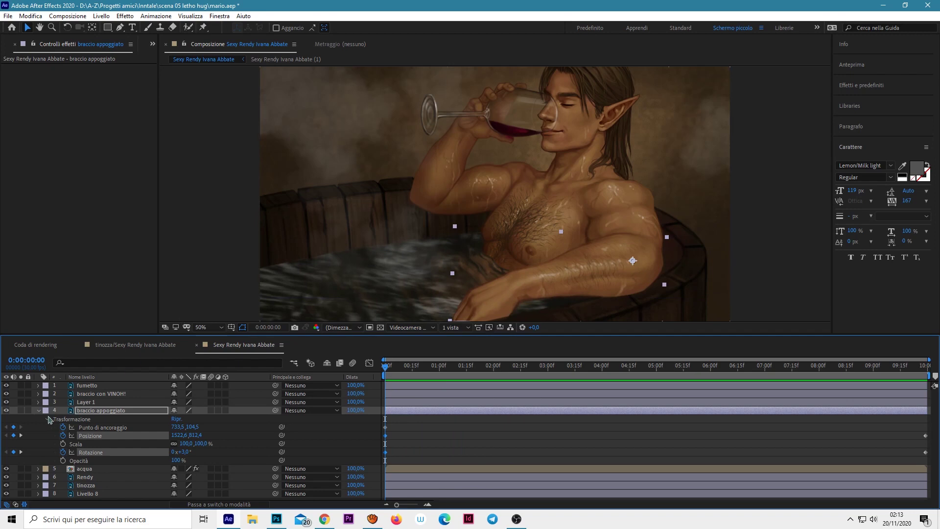
pyautogui.click(39, 412)
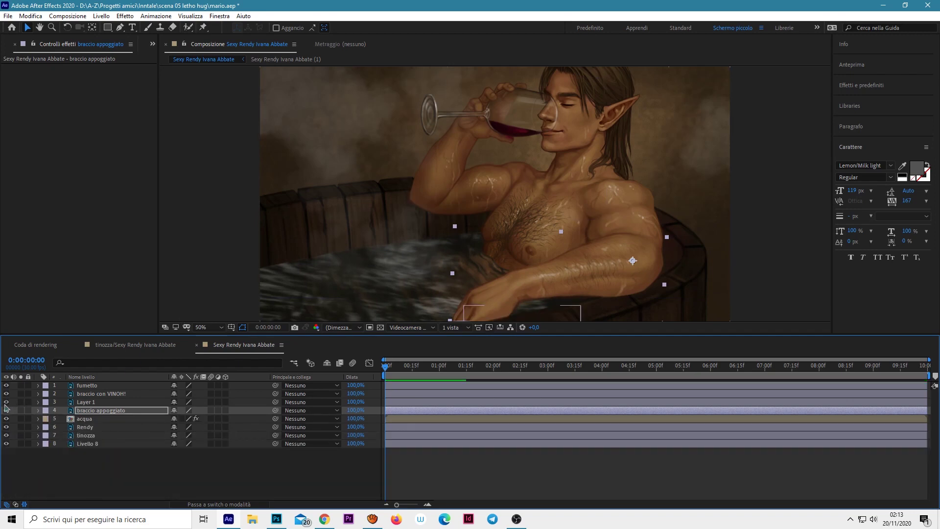
# Step: Move the braccio con VINOH! anchor point toward the shoulder and put the arm back in place
pyautogui.click(6, 402)
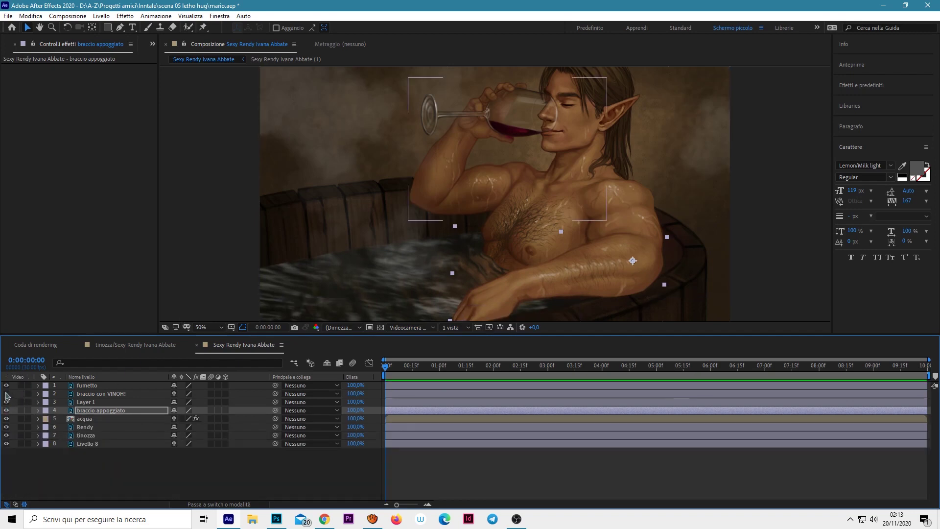
pyautogui.click(6, 393)
pyautogui.click(6, 393)
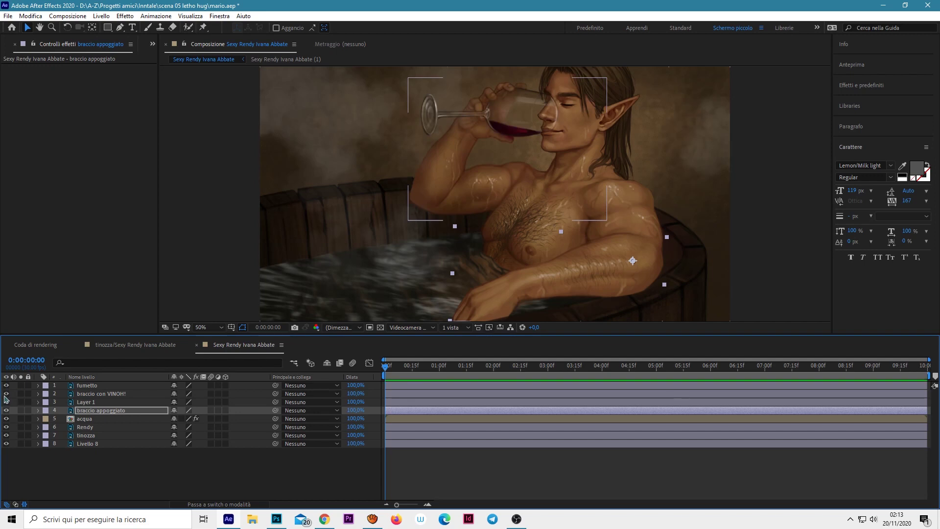
pyautogui.click(39, 394)
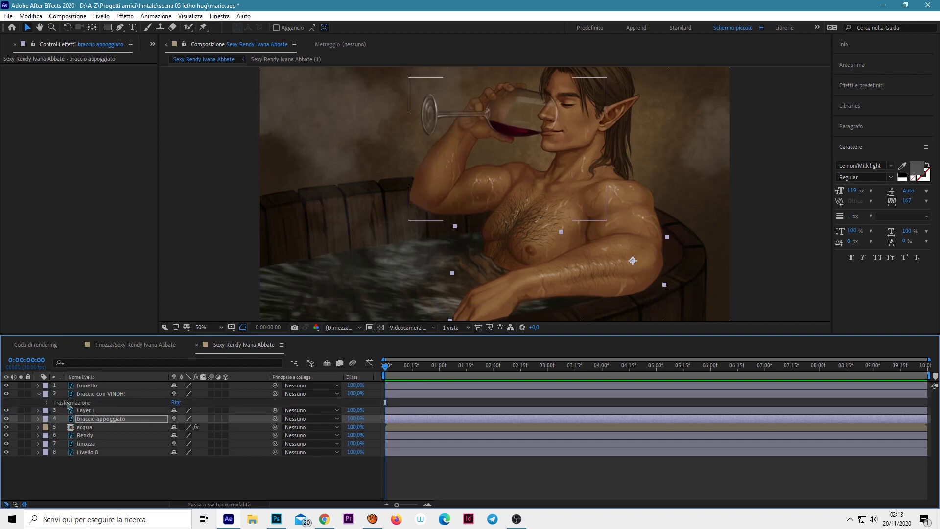
pyautogui.click(47, 403)
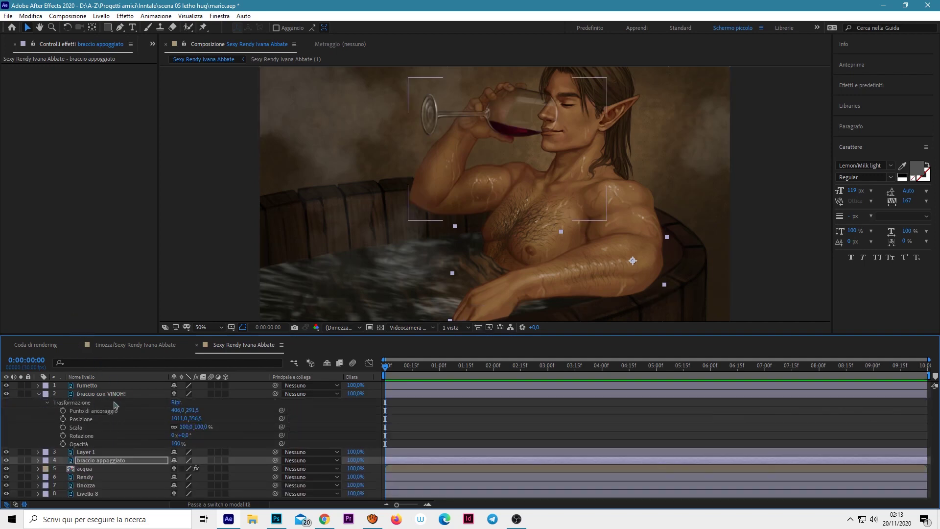
pyautogui.click(63, 410)
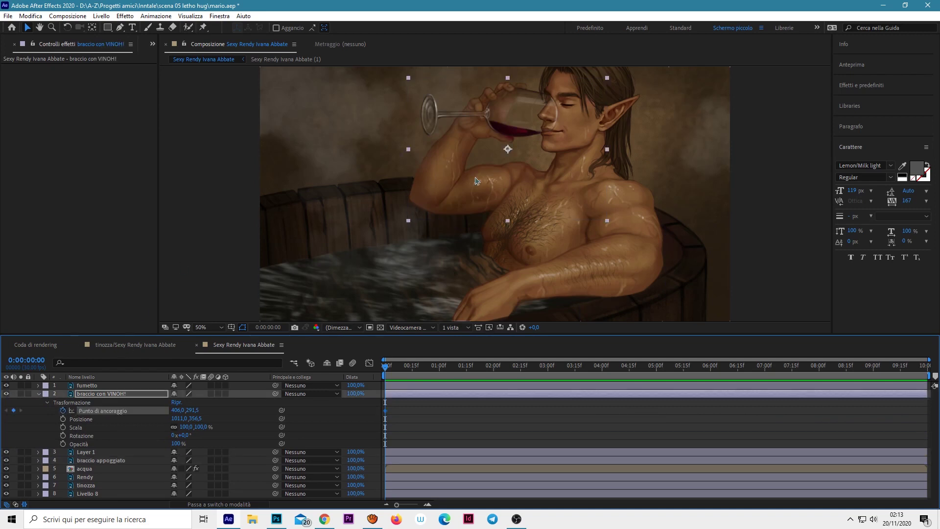
pyautogui.click(508, 165)
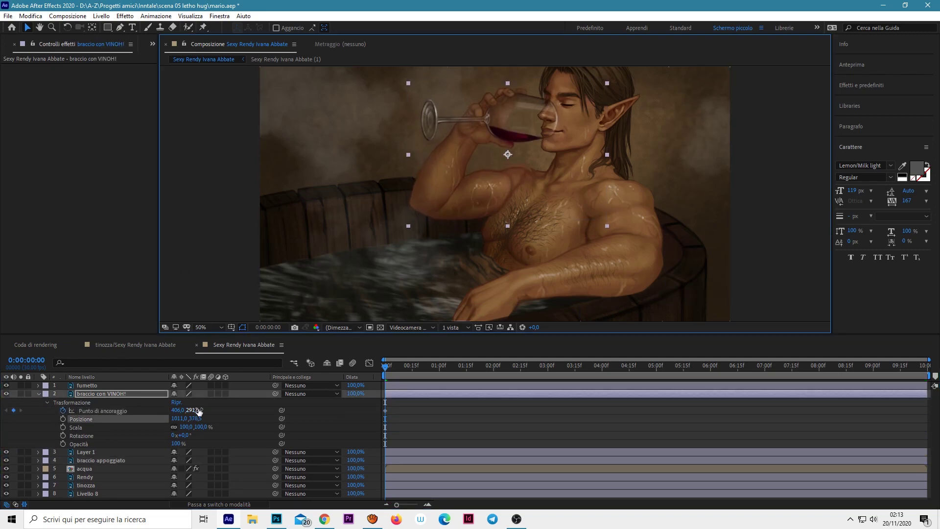
pyautogui.moveTo(194, 410); pyautogui.dragTo(264, 410)
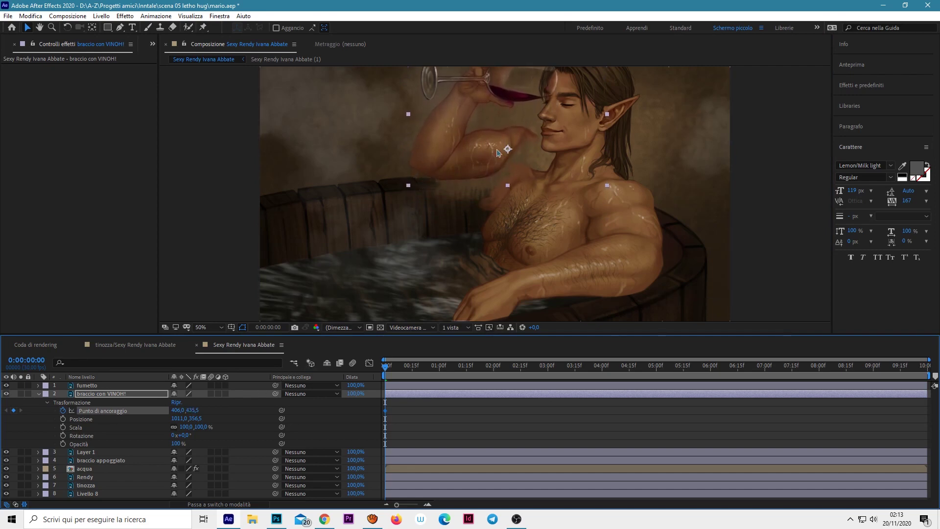
pyautogui.moveTo(494, 151); pyautogui.dragTo(492, 186)
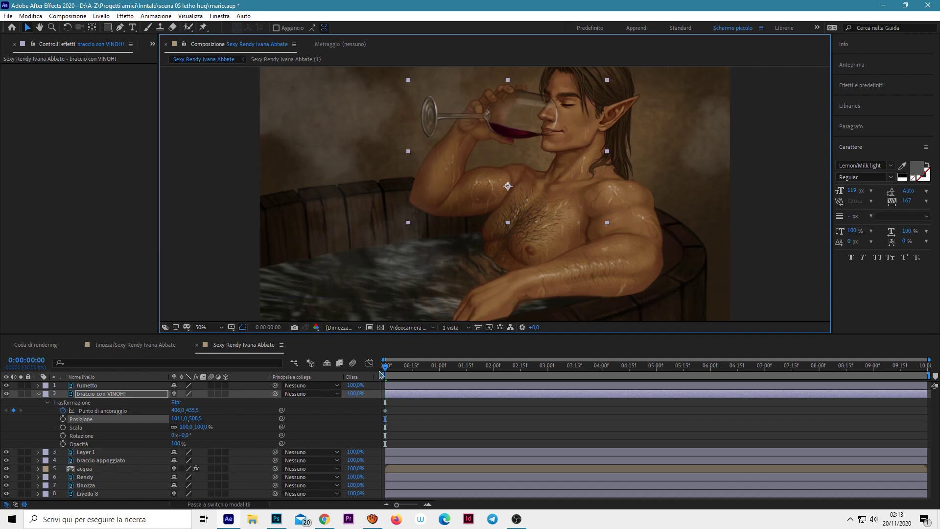
# Step: Keyframe the wine arm's rotation and add end keyframes for its position and anchor point
pyautogui.click(63, 435)
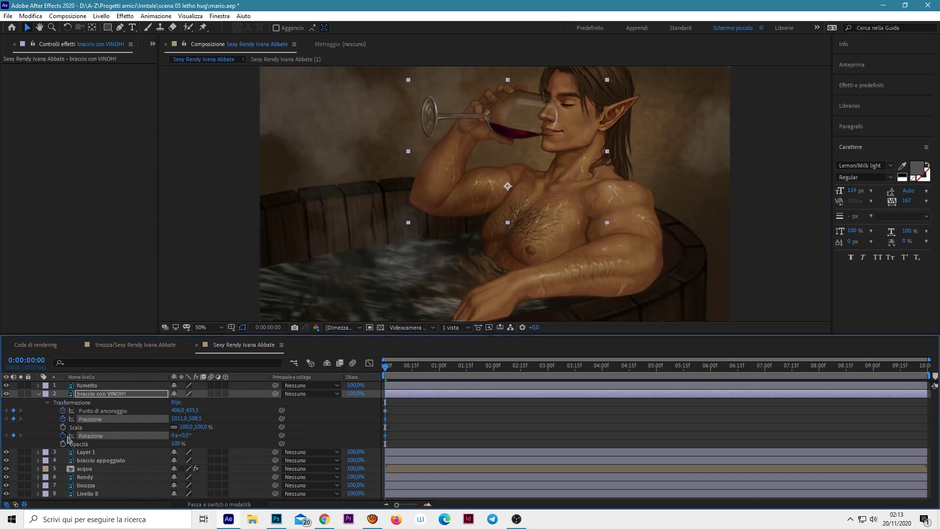
pyautogui.moveTo(387, 367); pyautogui.dragTo(928, 367)
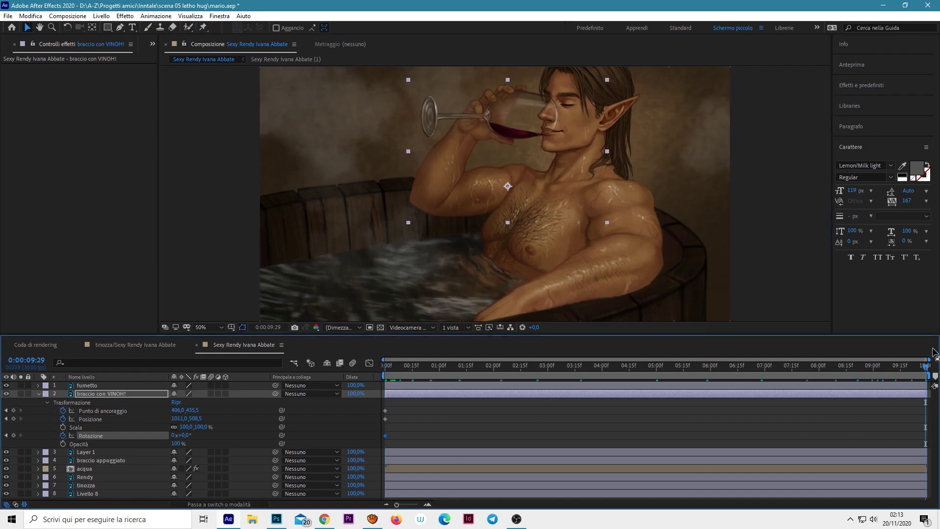
pyautogui.click(14, 418)
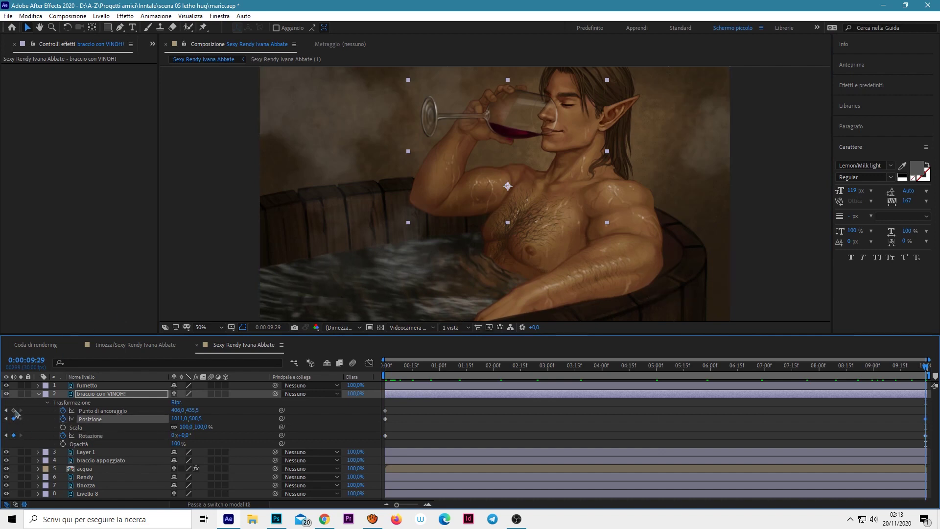
pyautogui.click(14, 410)
pyautogui.click(387, 366)
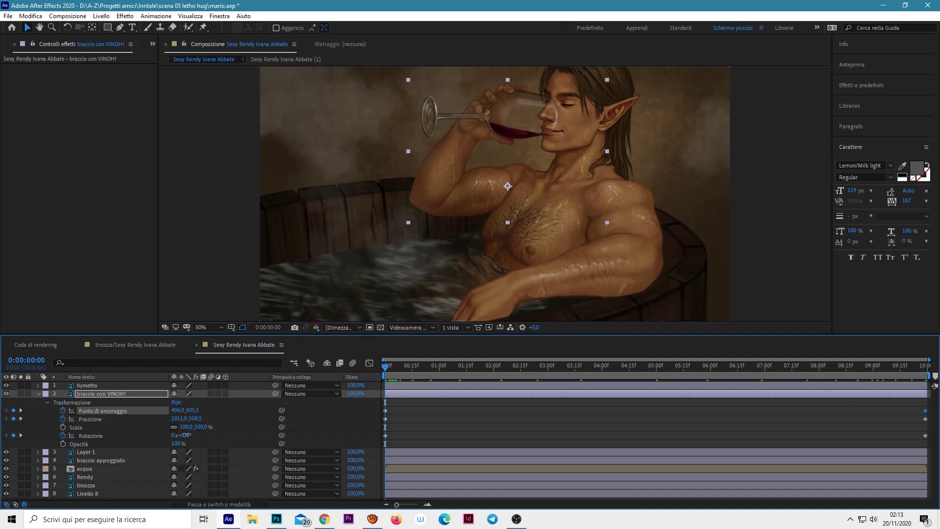
# Step: Tilt the wine arm to about -1° at the first frame and pick the Puppet Position Pin tool
pyautogui.moveTo(187, 434); pyautogui.dragTo(181, 435)
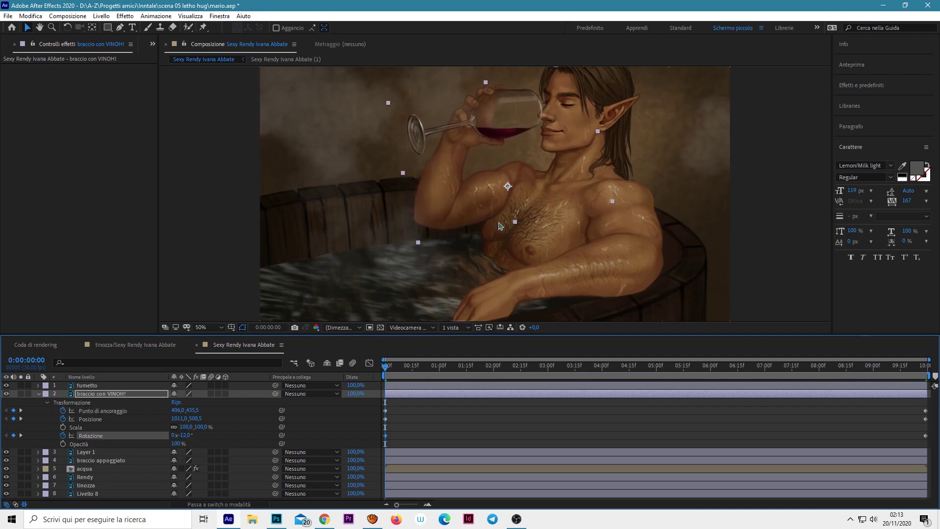
pyautogui.moveTo(499, 226); pyautogui.dragTo(506, 230)
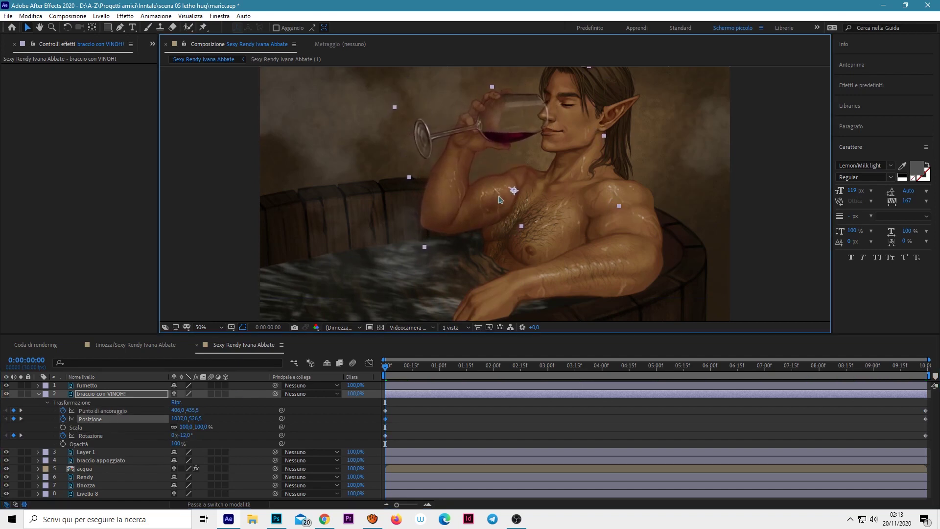
pyautogui.hotkey('ctrl', 'z')
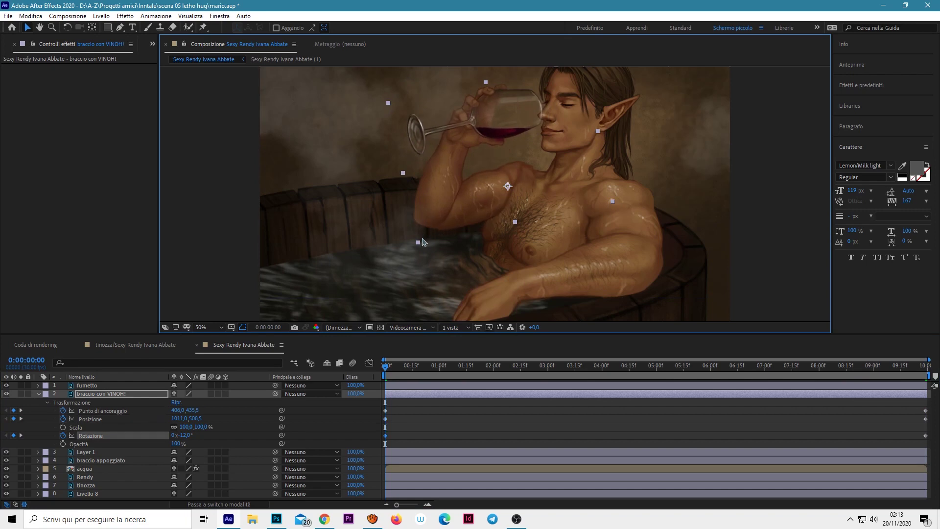
pyautogui.hotkey('ctrl', 'z')
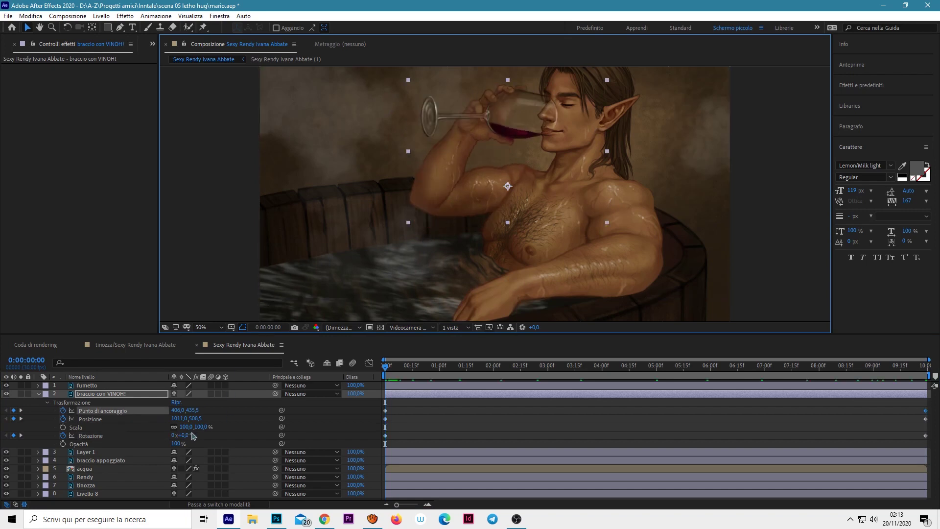
pyautogui.moveTo(188, 434); pyautogui.dragTo(187, 434)
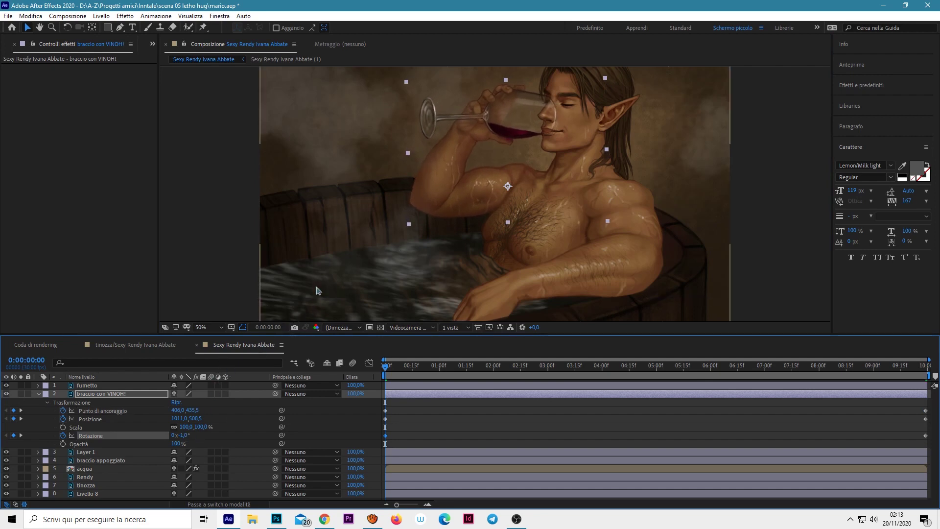
pyautogui.click(205, 30)
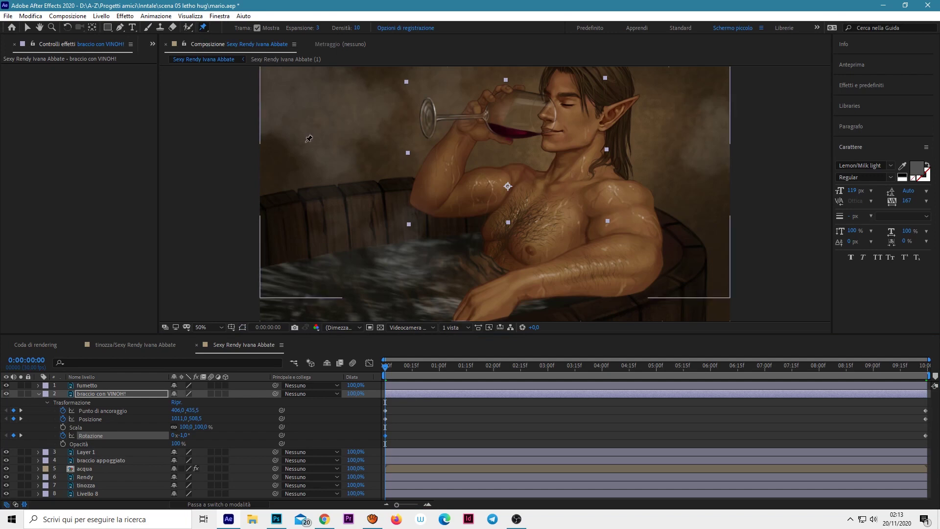
# Step: At the last frame, place puppet pins on the shoulder, upper arm, elbow, forearm and glass hand
pyautogui.moveTo(454, 367); pyautogui.dragTo(840, 366)
pyautogui.click(933, 373)
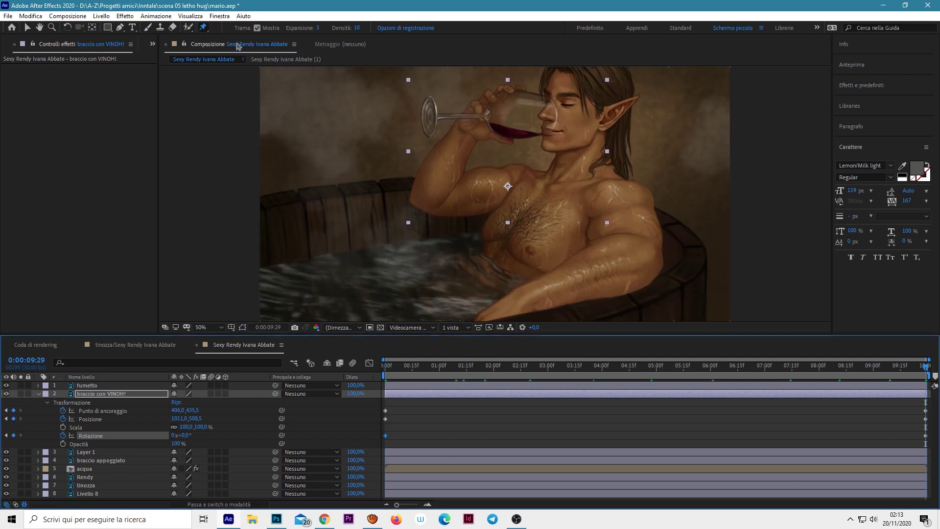
pyautogui.click(515, 180)
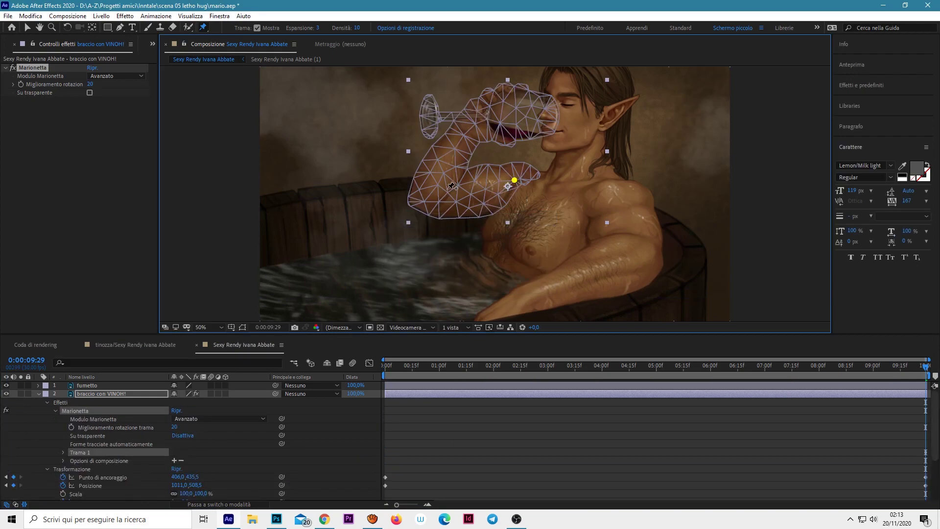
pyautogui.click(464, 174)
pyautogui.click(444, 189)
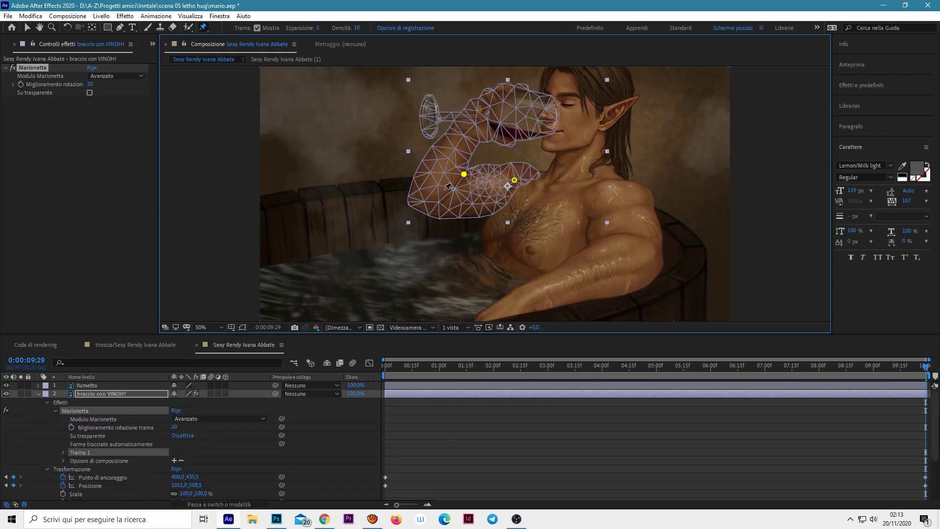
pyautogui.click(412, 203)
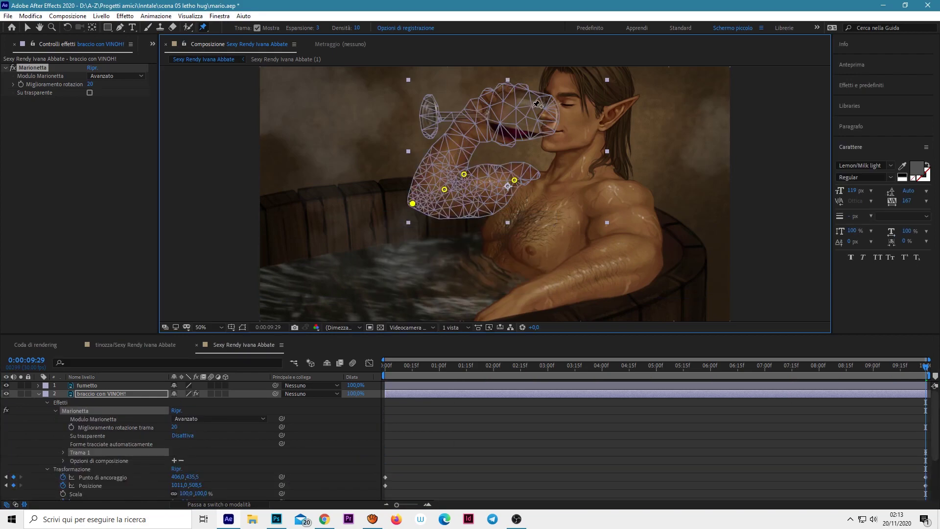
pyautogui.click(496, 111)
# Step: At the first frame, pull the glass hand left and reshape the forearm and upper-arm pins, then preview
pyautogui.moveTo(415, 369); pyautogui.dragTo(385, 369)
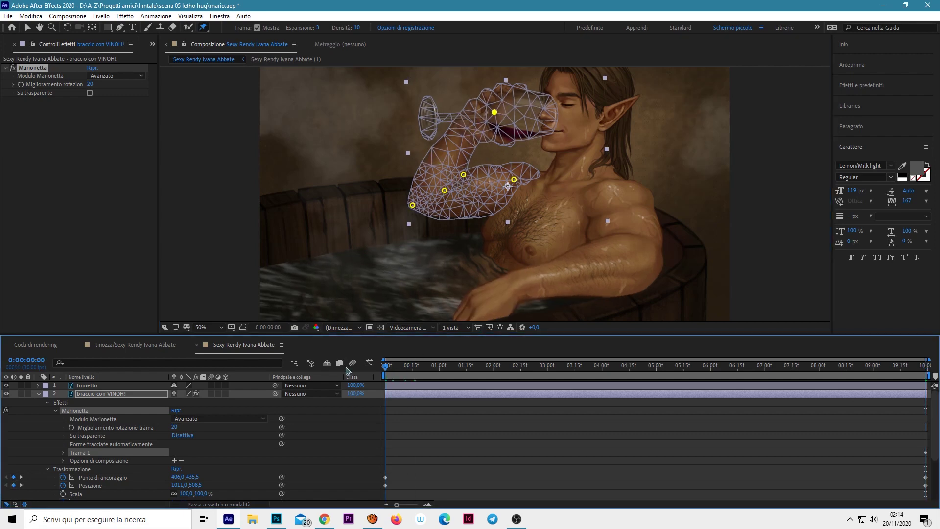
pyautogui.moveTo(496, 112); pyautogui.dragTo(480, 112)
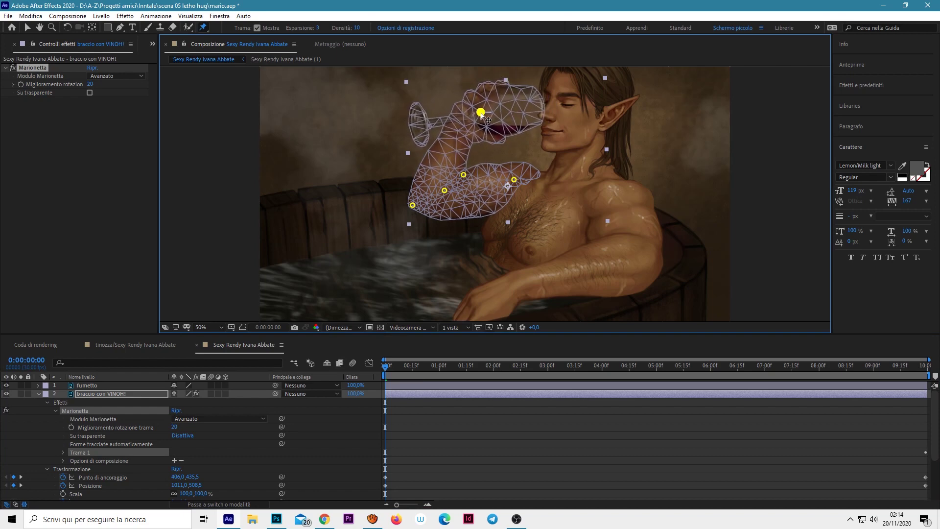
pyautogui.moveTo(413, 206); pyautogui.dragTo(415, 206)
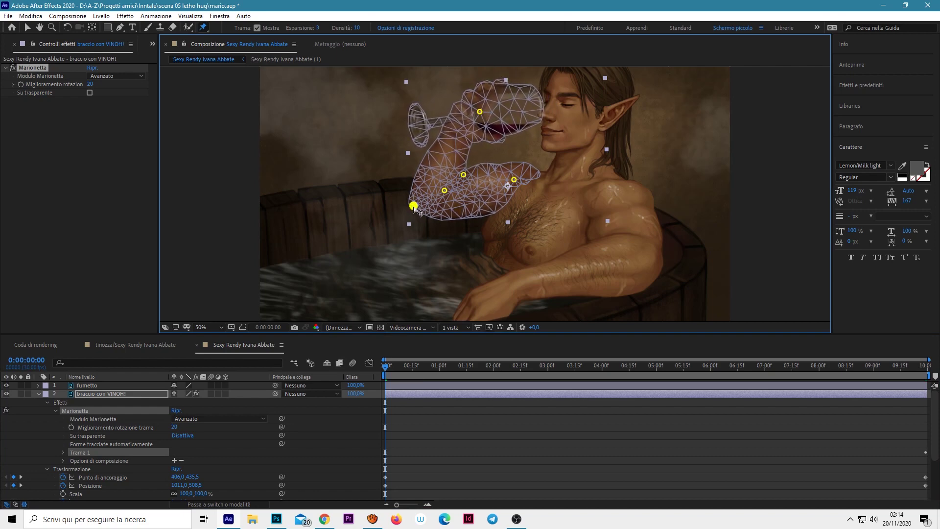
pyautogui.click(445, 192)
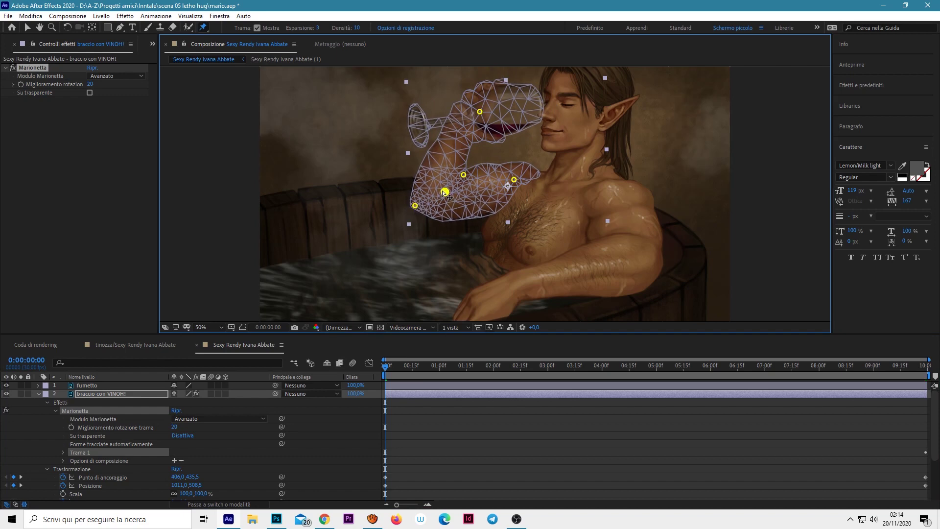
pyautogui.click(464, 175)
pyautogui.moveTo(464, 175); pyautogui.dragTo(513, 181)
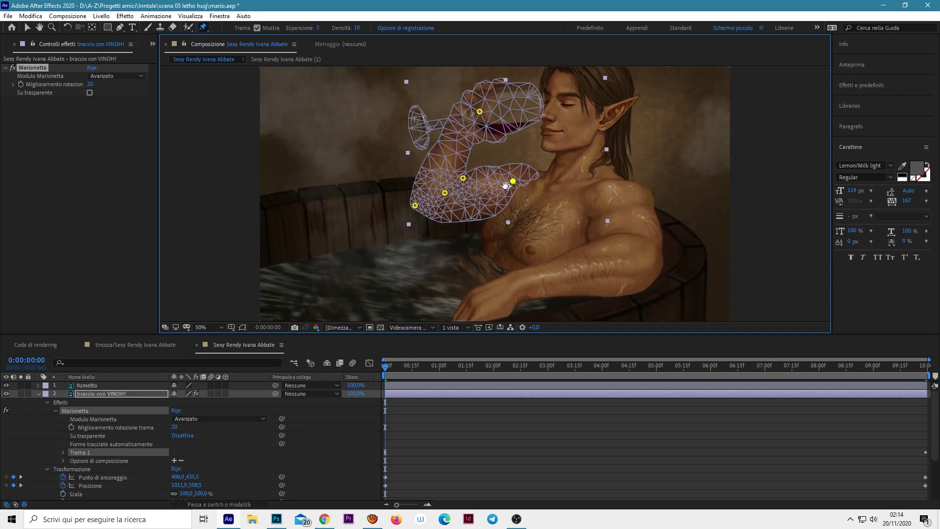
pyautogui.press('space')
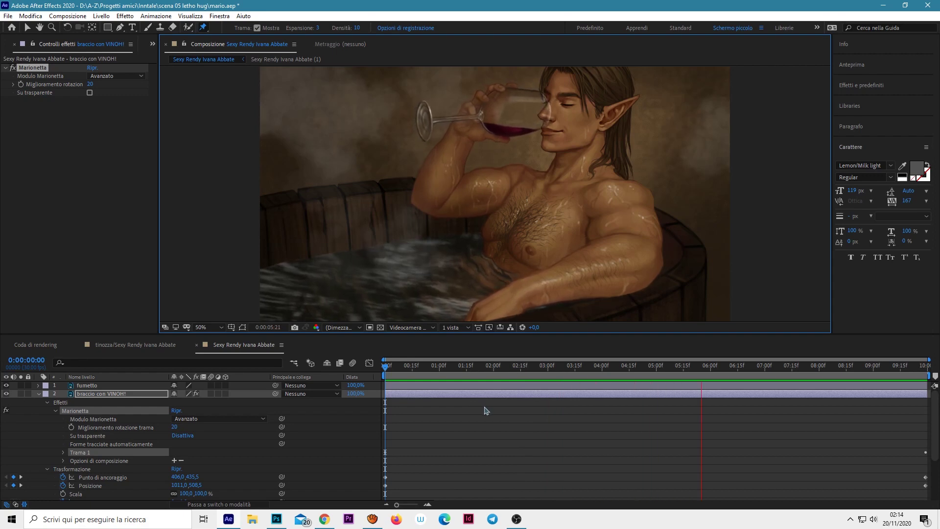
# Step: Refine the end pose by raising the forearm pin and moving the elbow pin
pyautogui.moveTo(504, 162); pyautogui.dragTo(507, 186)
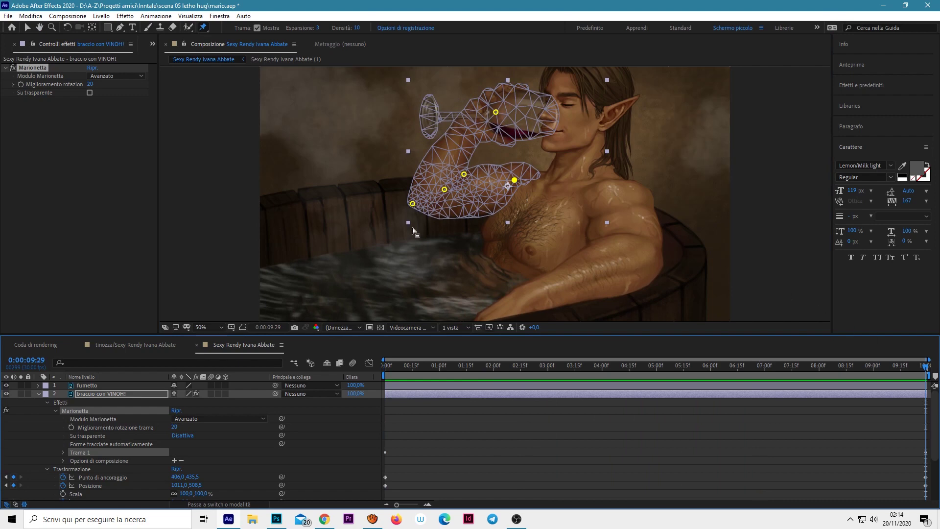
pyautogui.moveTo(413, 203)
pyautogui.mouseDown()
pyautogui.moveTo(442, 187)
pyautogui.moveTo(414, 198)
pyautogui.mouseUp()
pyautogui.moveTo(464, 174); pyautogui.dragTo(412, 192)
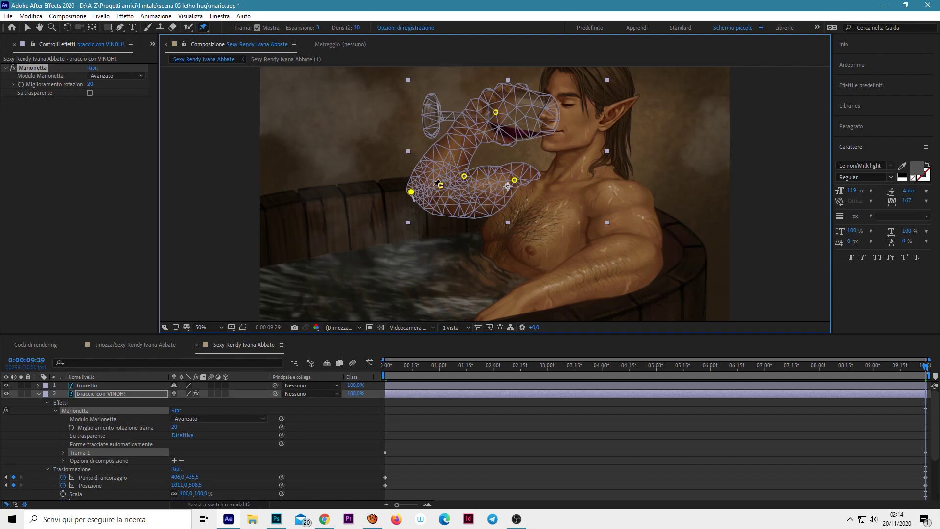
pyautogui.moveTo(435, 370); pyautogui.dragTo(362, 375)
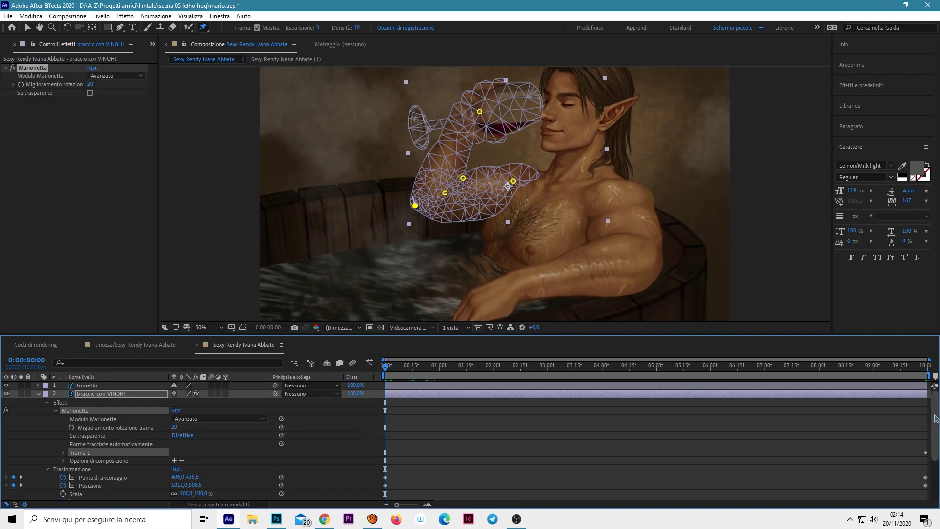
# Step: Scrub the wine arm's rotation to −9° at 0:00 and collapse the arm layer
pyautogui.scroll(-3, 933, 421)
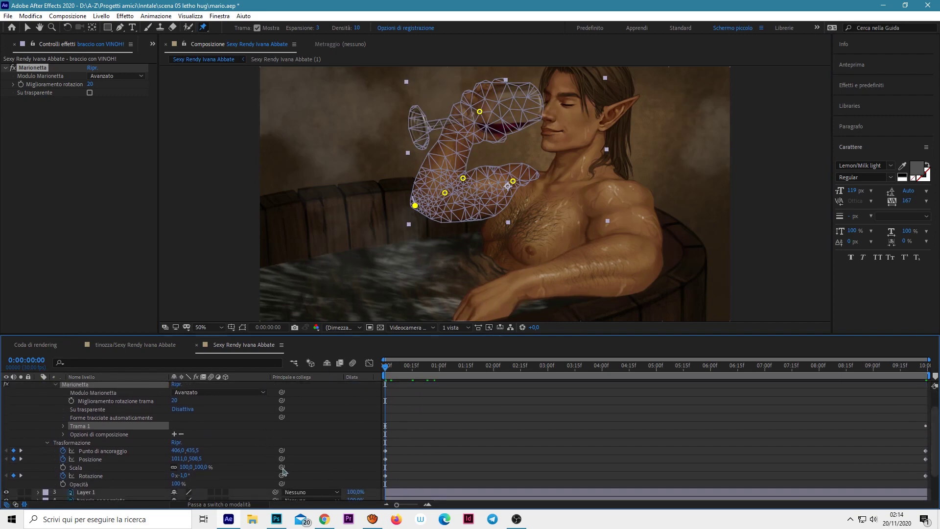
pyautogui.click(234, 475)
pyautogui.click(273, 478)
pyautogui.moveTo(184, 475); pyautogui.dragTo(180, 475)
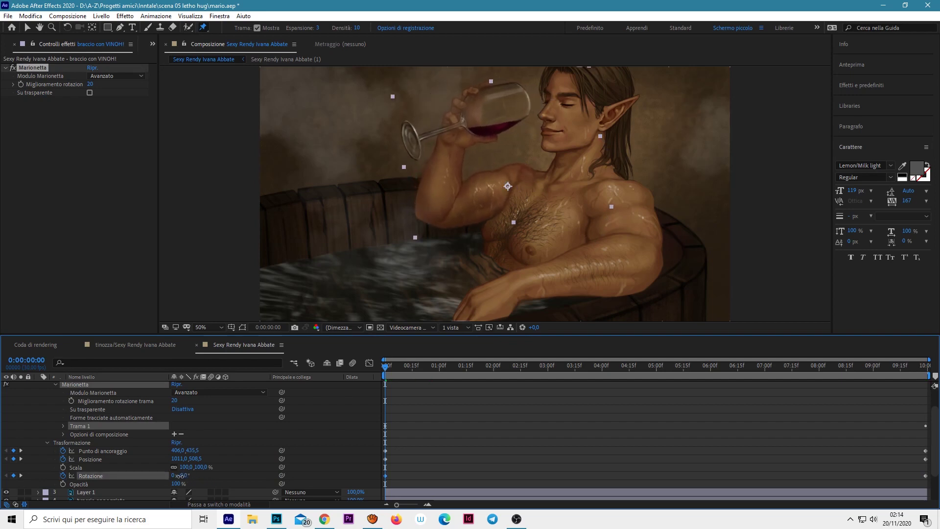
pyautogui.click(179, 475)
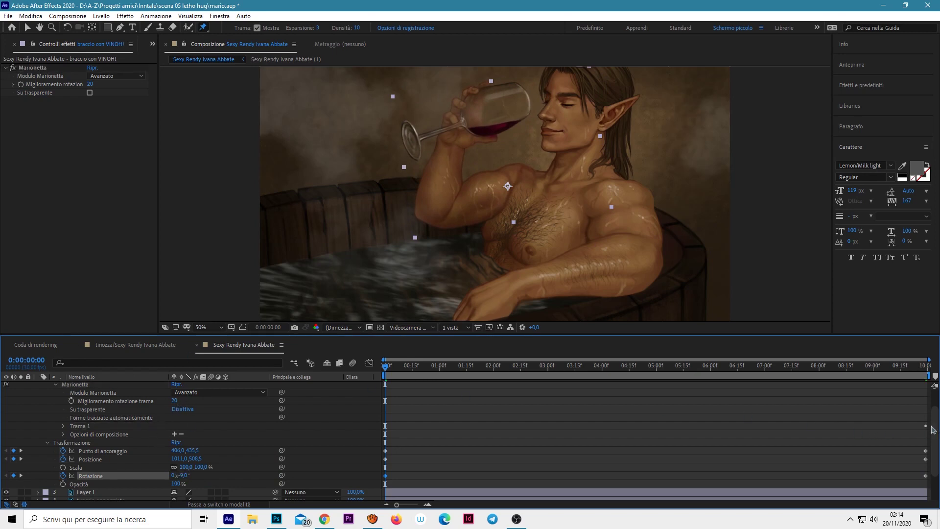
pyautogui.moveTo(933, 430); pyautogui.dragTo(933, 415)
pyautogui.click(38, 396)
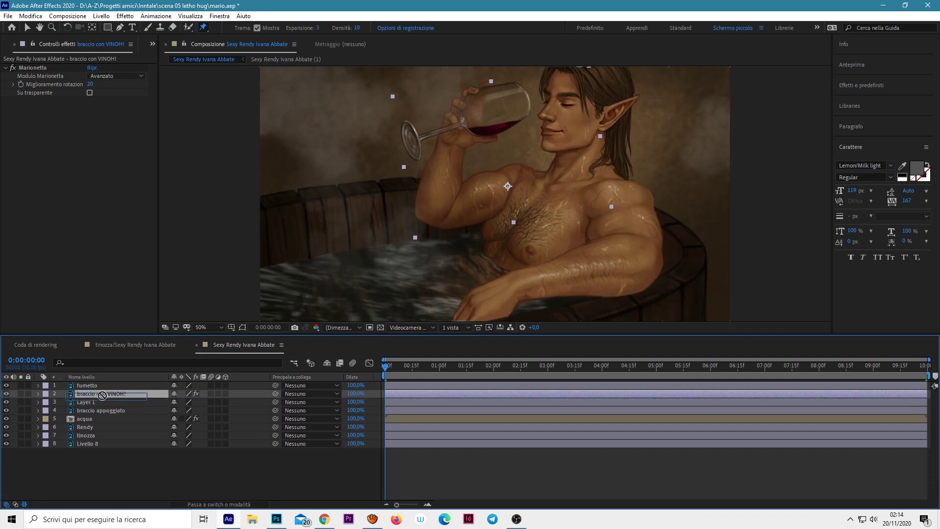
pyautogui.moveTo(102, 396); pyautogui.dragTo(103, 396)
# Step: In Photoshop, lasso Rendy's chest, copy it to a new layer and move it up the stack
pyautogui.click(277, 521)
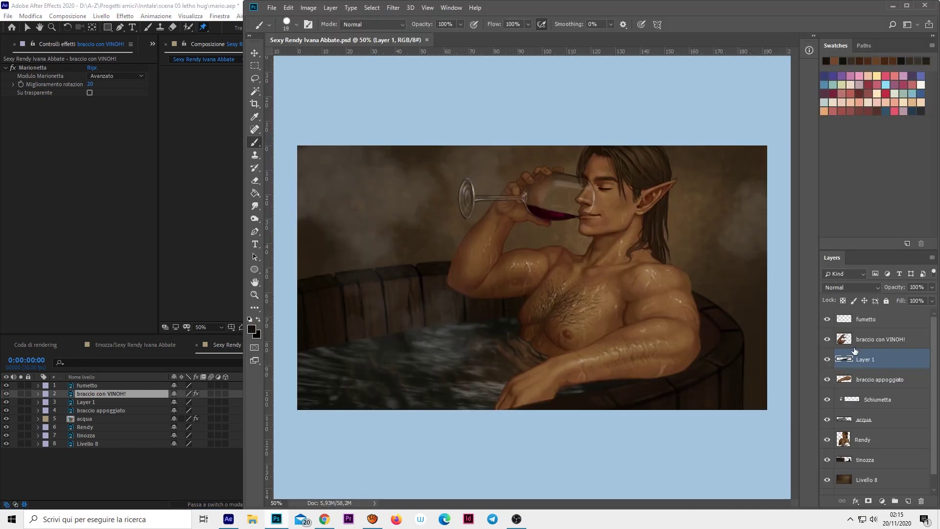
pyautogui.click(863, 439)
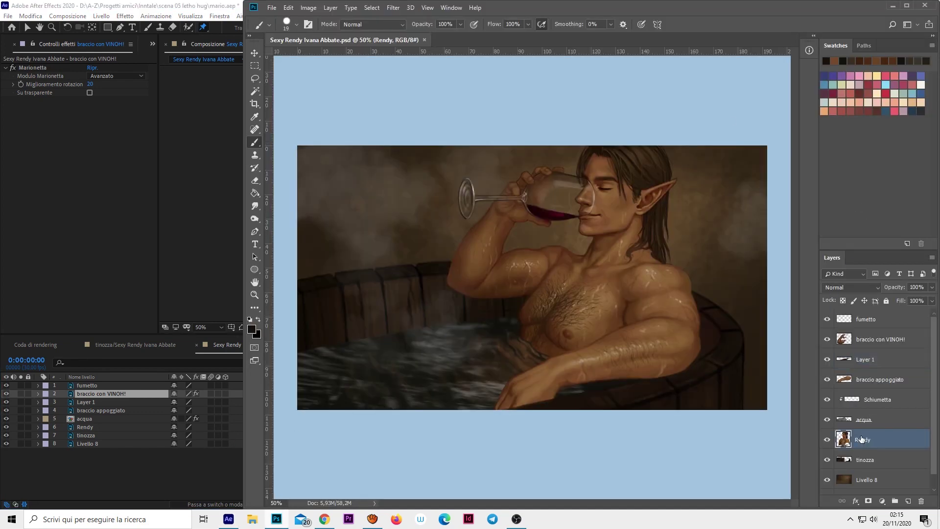
pyautogui.click(254, 78)
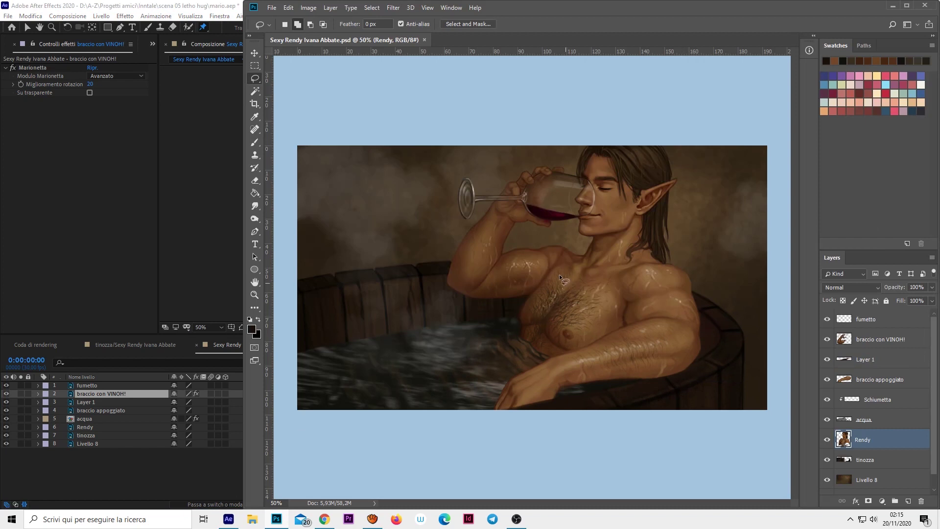
pyautogui.moveTo(540, 317); pyautogui.dragTo(563, 275)
pyautogui.rightClick(549, 291)
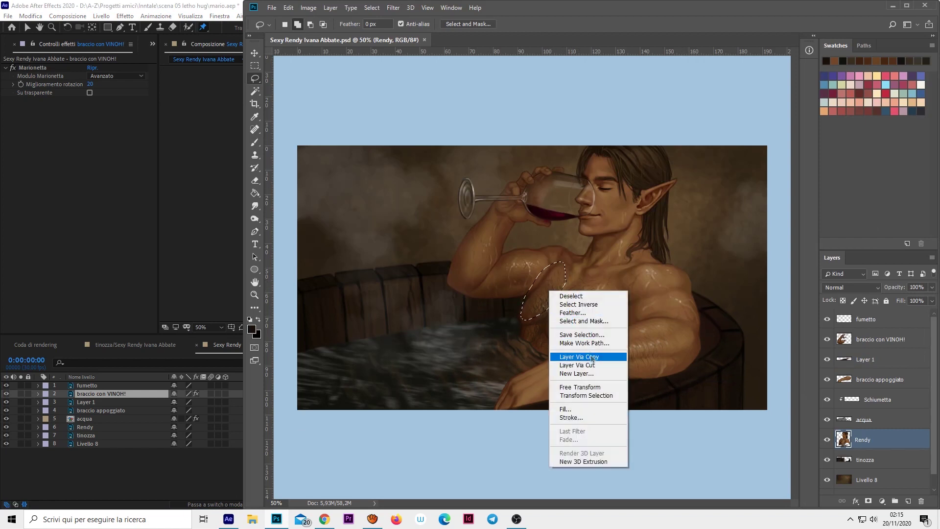
pyautogui.click(580, 356)
pyautogui.moveTo(865, 439); pyautogui.dragTo(852, 330)
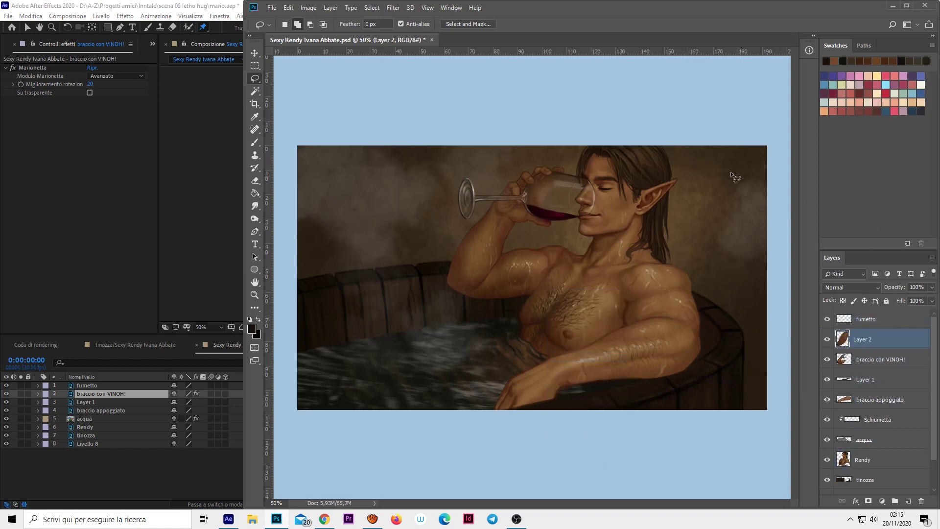
# Step: Erase the copied chest's excess and rename the layer 'petto'
pyautogui.hotkey('ctrl', '+')
pyautogui.hotkey('ctrl', '+')
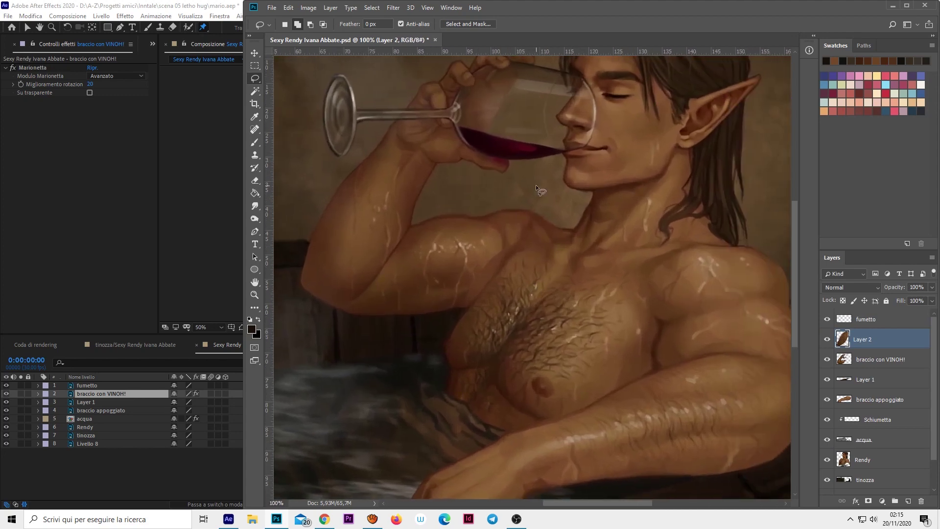
pyautogui.press('e')
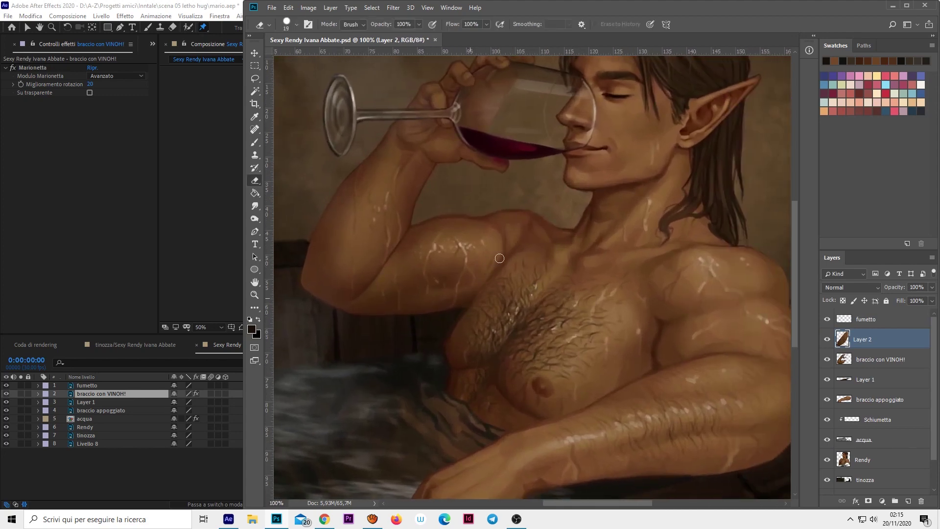
pyautogui.doubleClick(868, 340)
pyautogui.write('petto')
pyautogui.click(908, 347)
# Step: Save the Photoshop document and return to After Effects
pyautogui.hotkey('ctrl', '-')
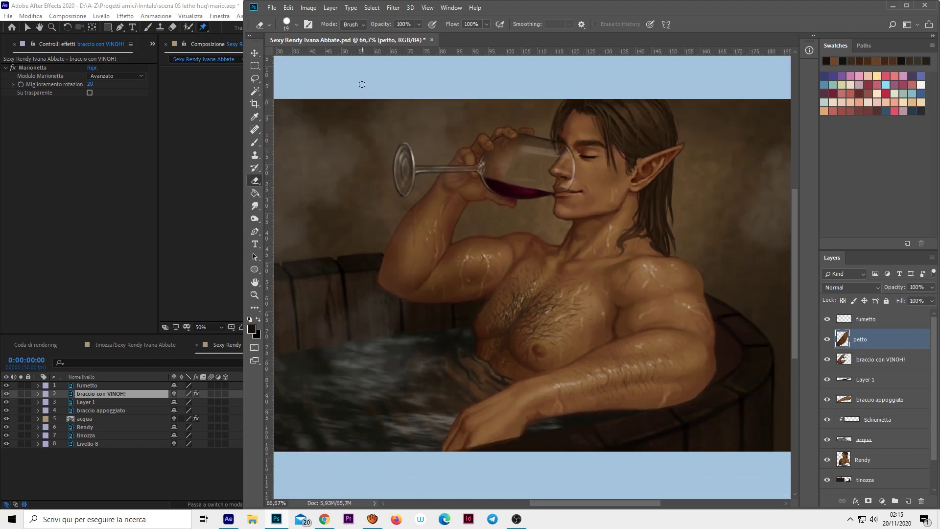
pyautogui.click(272, 8)
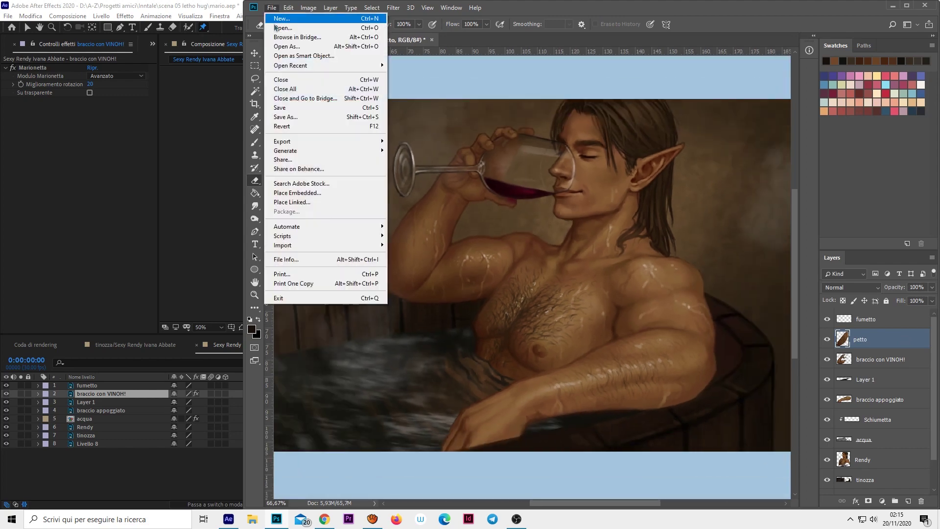
pyautogui.click(291, 109)
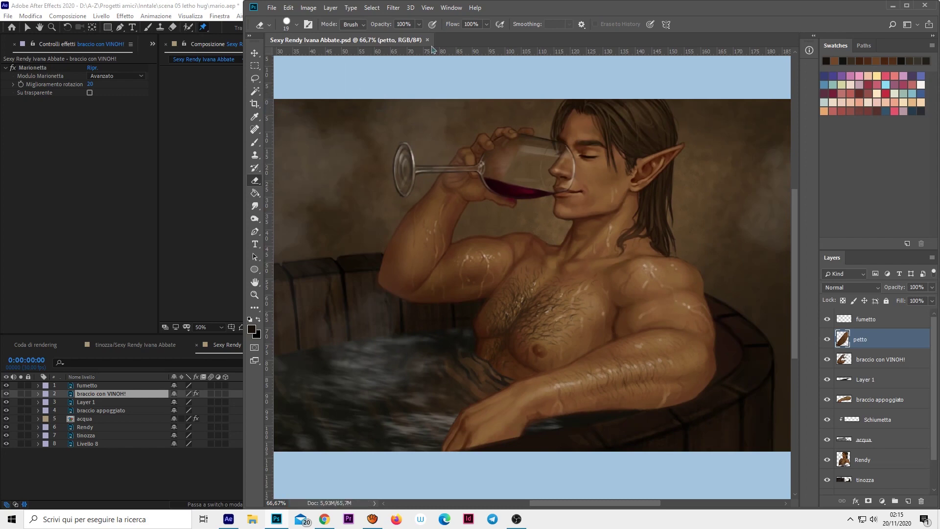
pyautogui.click(123, 206)
pyautogui.click(153, 45)
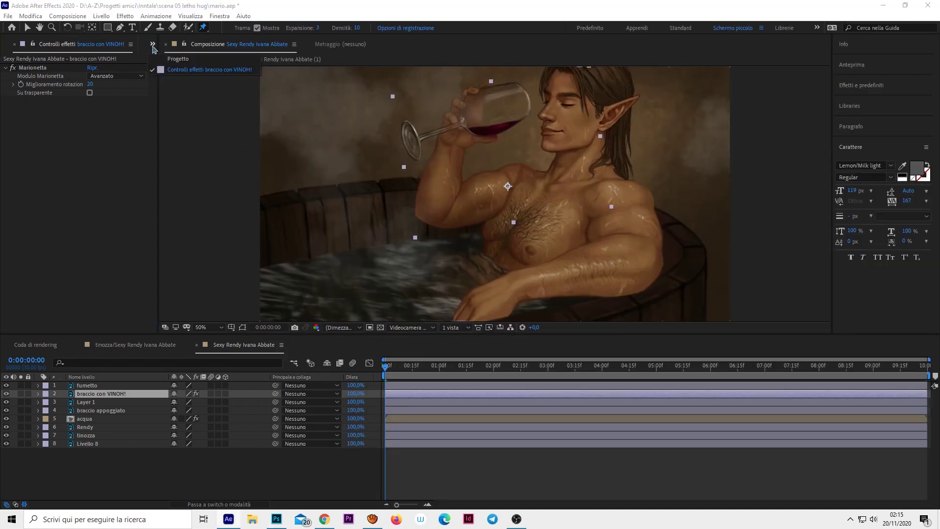
pyautogui.click(179, 71)
pyautogui.click(153, 45)
pyautogui.click(176, 59)
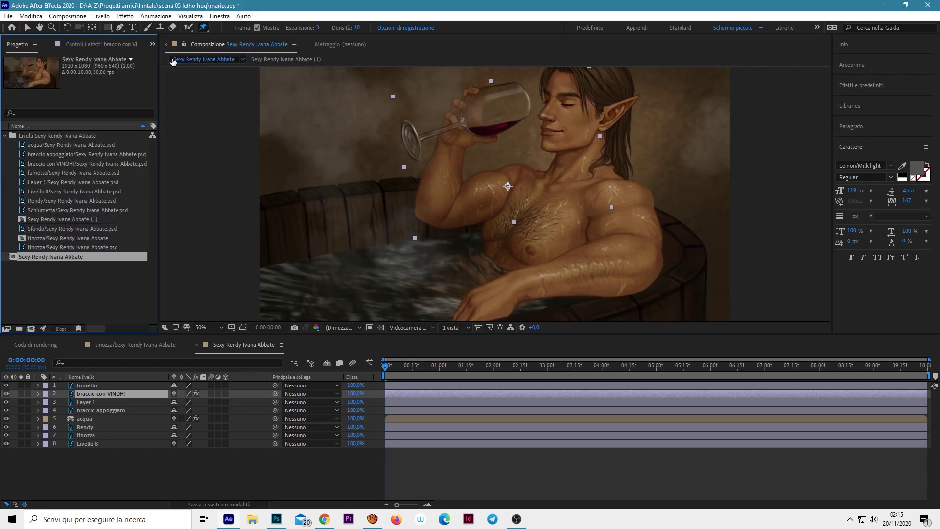
pyautogui.click(78, 137)
pyautogui.rightClick(82, 139)
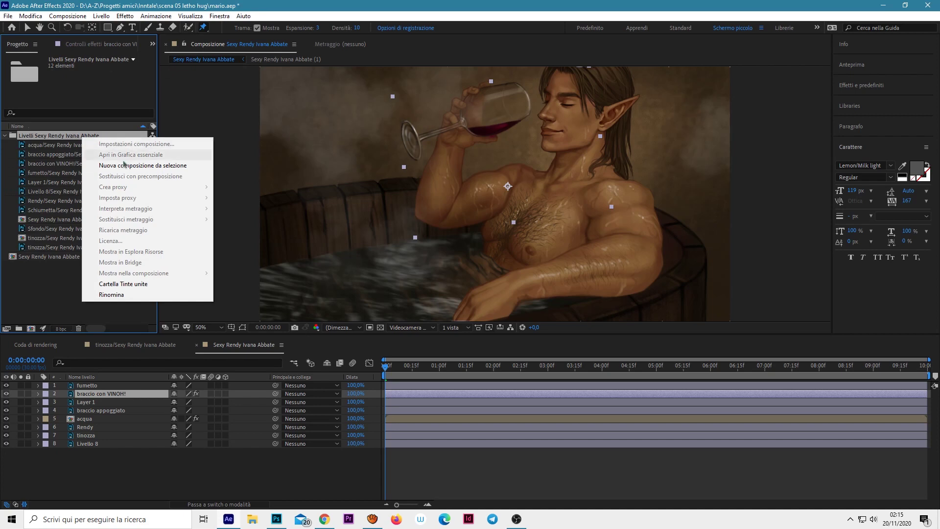
pyautogui.click(52, 322)
pyautogui.doubleClick(68, 137)
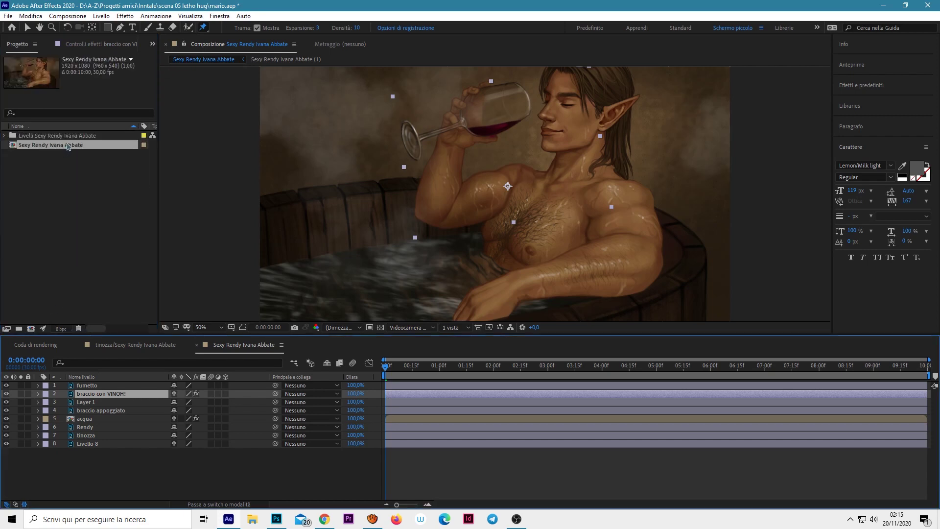
pyautogui.doubleClick(69, 140)
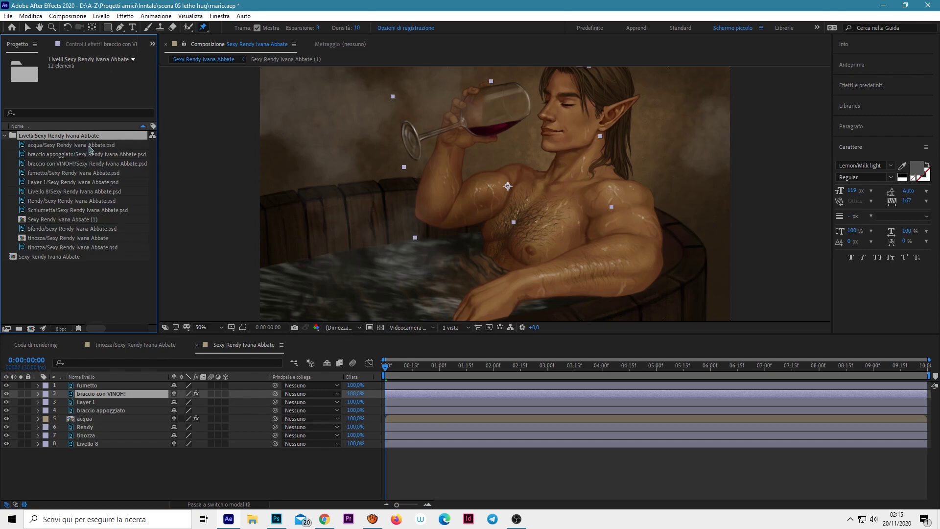
pyautogui.rightClick(70, 137)
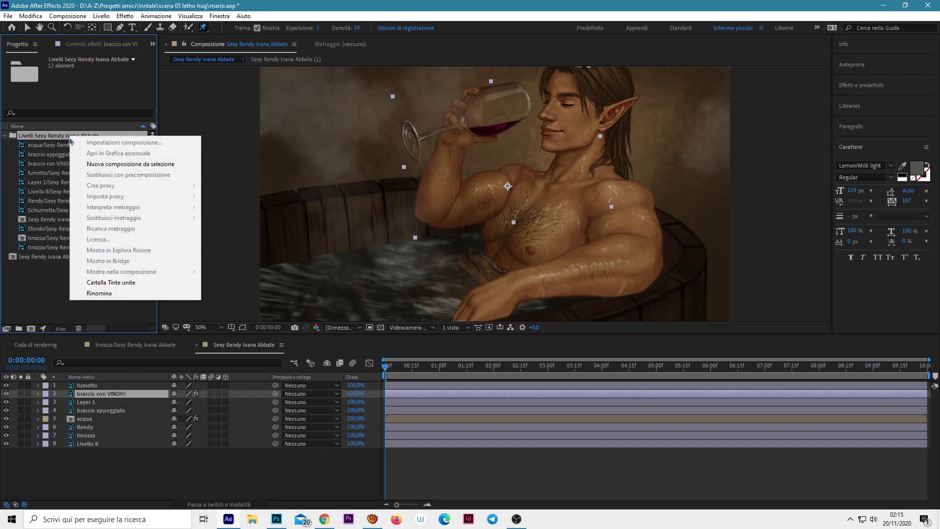
pyautogui.click(64, 274)
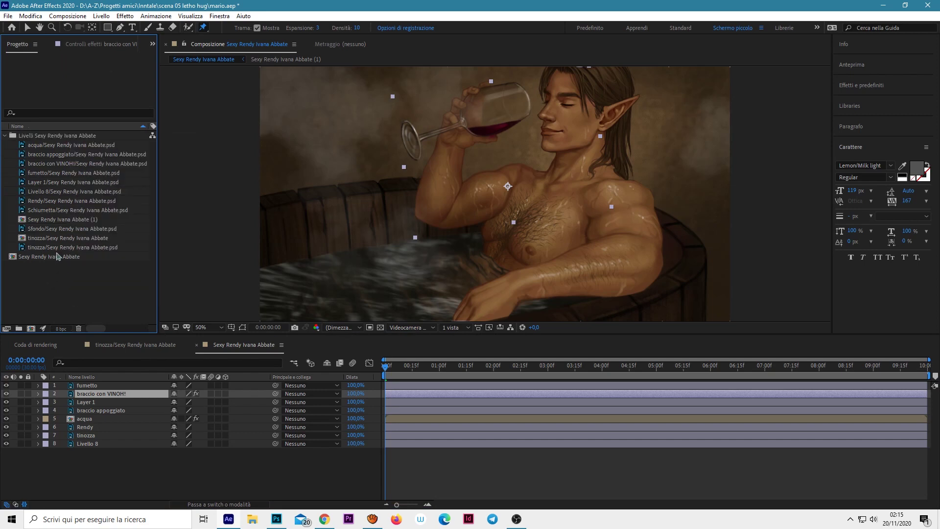
pyautogui.click(69, 221)
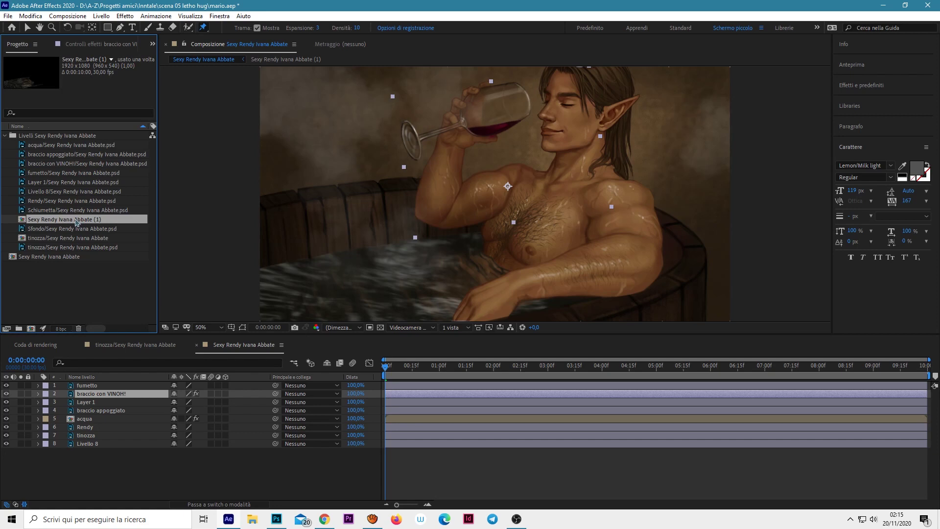
pyautogui.doubleClick(76, 223)
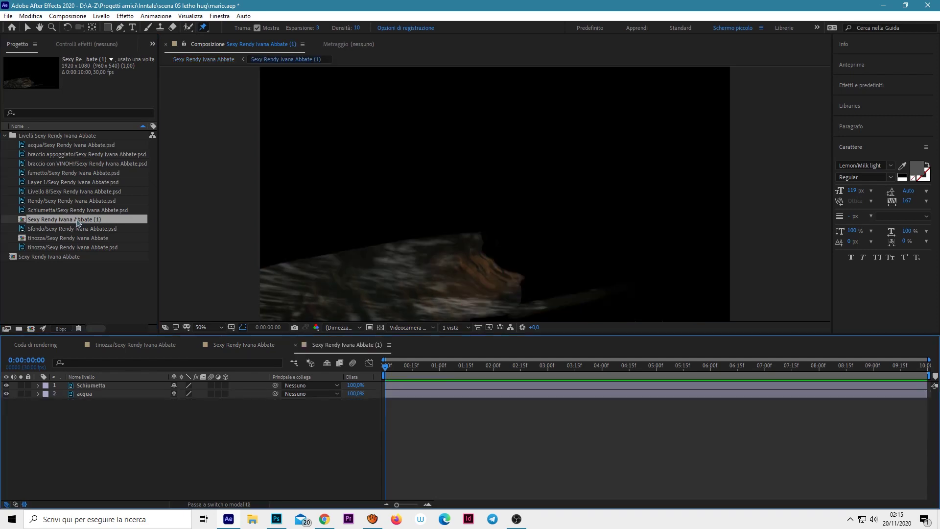
pyautogui.doubleClick(74, 238)
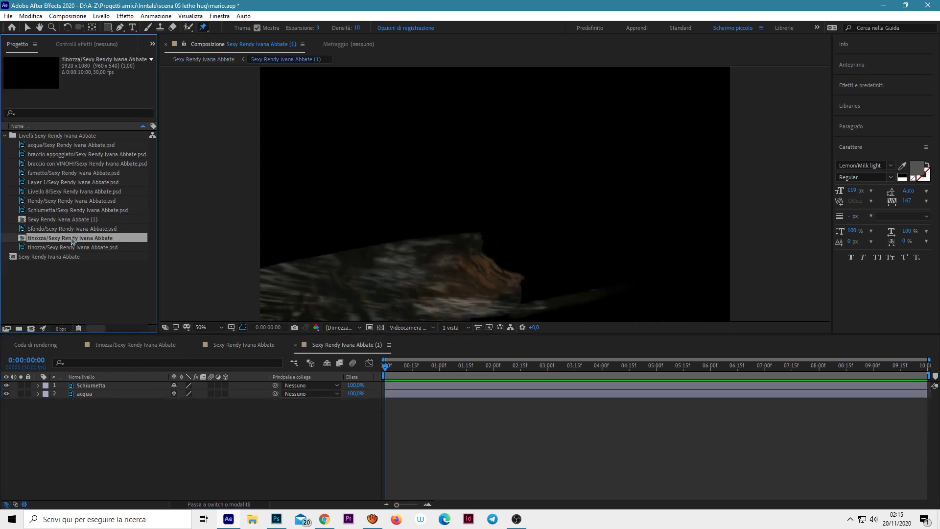
pyautogui.doubleClick(74, 145)
# Step: In Photoshop, hide every layer except petto, including fumetto, Livello 8 and Sfondo
pyautogui.click(276, 520)
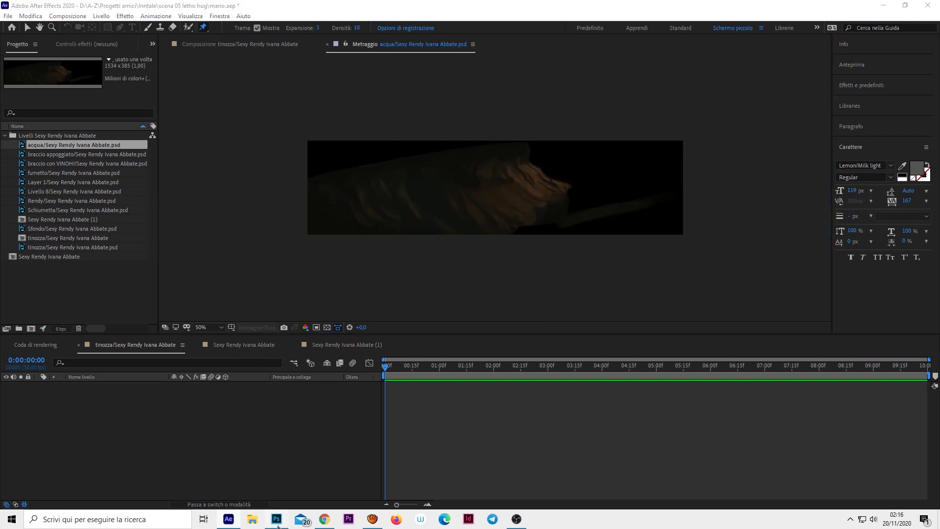
pyautogui.moveTo(827, 361); pyautogui.dragTo(827, 480)
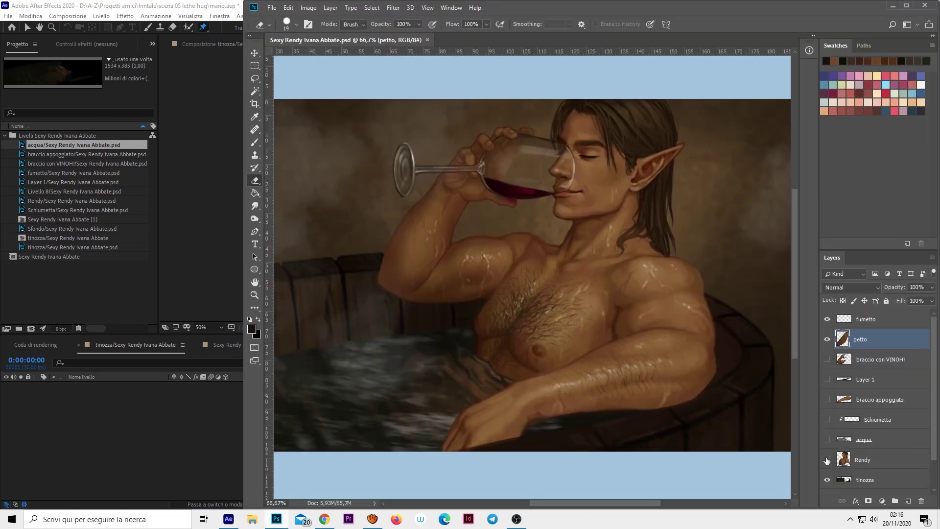
pyautogui.click(827, 320)
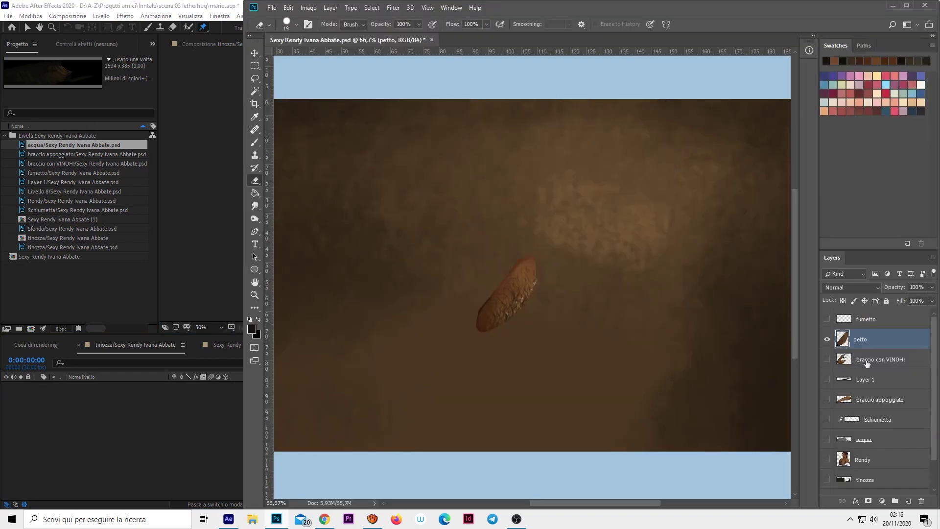
pyautogui.scroll(-2, 928, 441)
pyautogui.moveTo(829, 469); pyautogui.dragTo(827, 485)
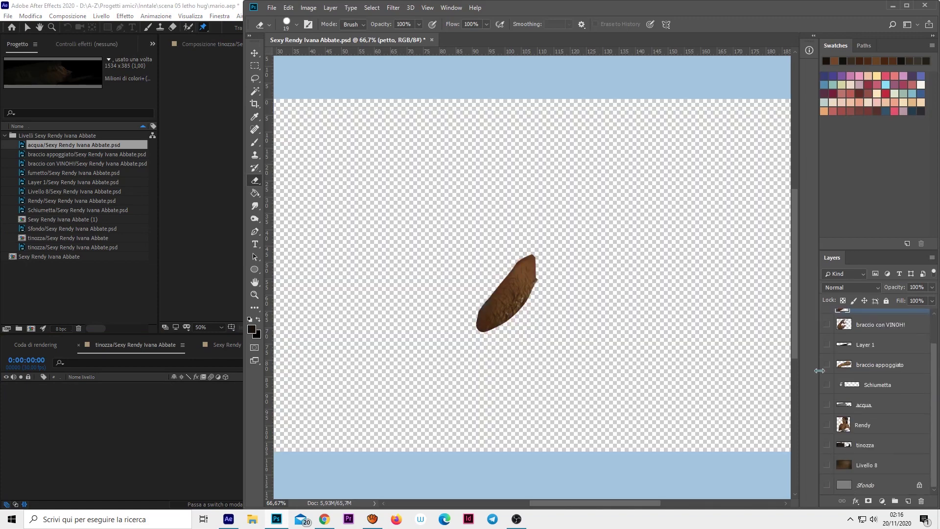
# Step: Save the document as a PNG named petto_rendy, accepting the PNG options
pyautogui.click(273, 8)
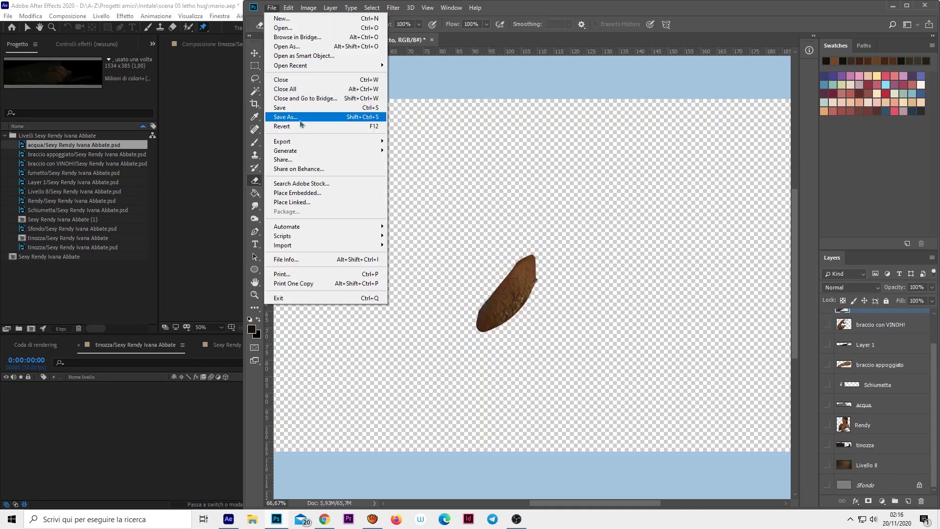
pyautogui.click(303, 119)
pyautogui.click(198, 414)
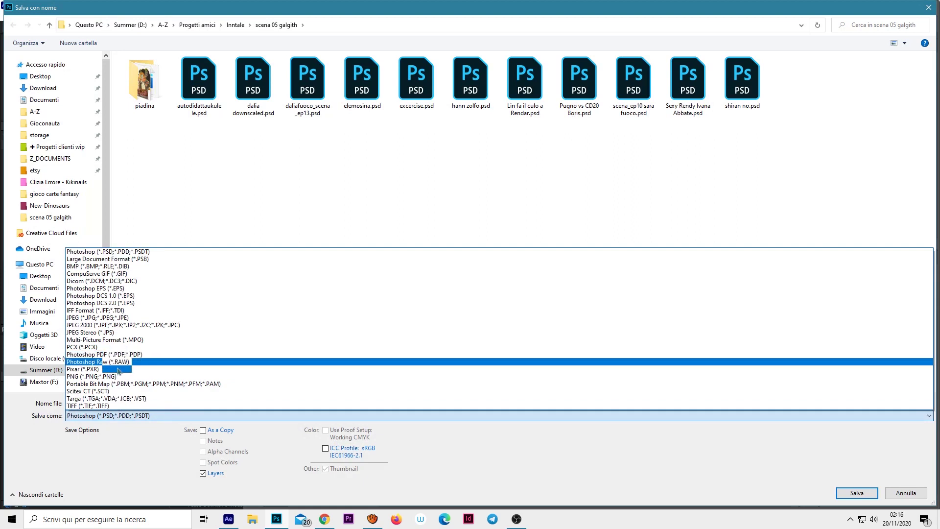
pyautogui.click(117, 374)
pyautogui.tripleClick(186, 403)
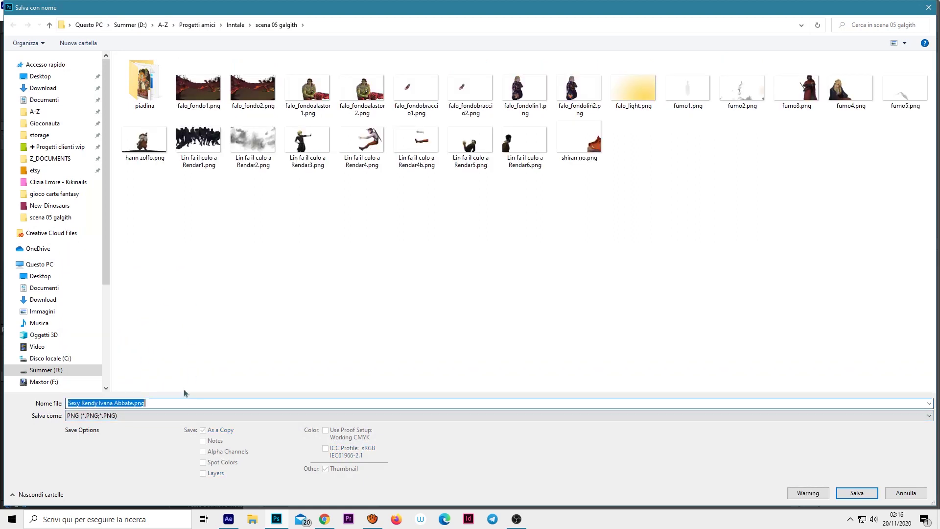
pyautogui.write('petto_rendy')
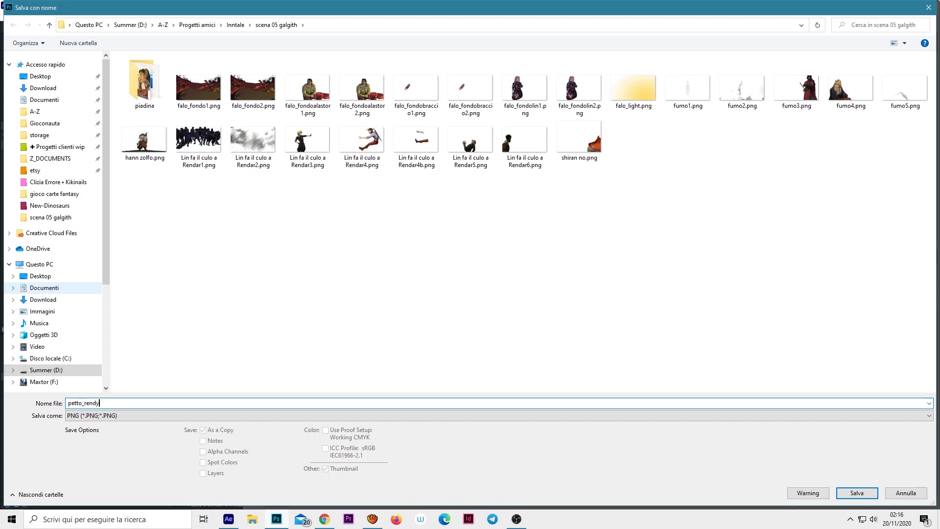
pyautogui.click(857, 493)
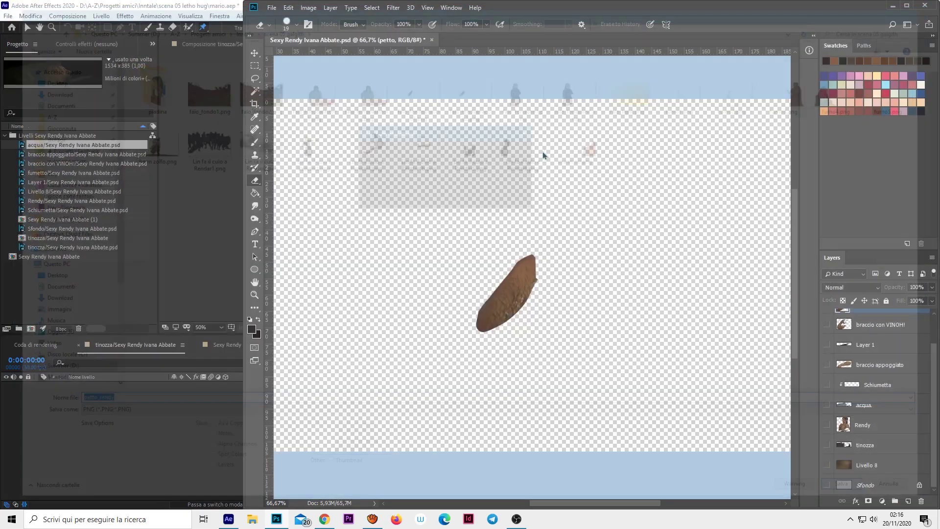
pyautogui.click(509, 155)
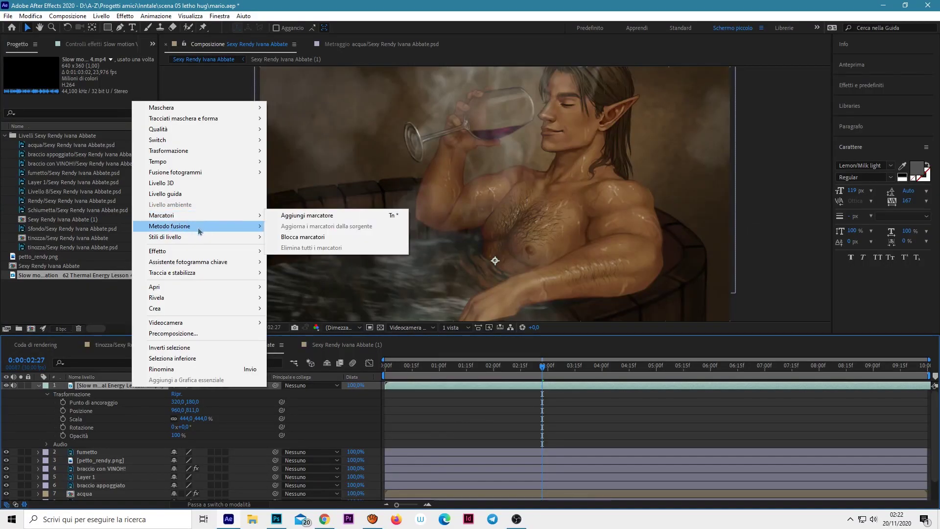
# Step: Set the Slow motion video layer to Screen blend mode and shift it left in the frame
pyautogui.moveTo(199, 232)
pyautogui.click(273, 190)
pyautogui.rightClick(118, 385)
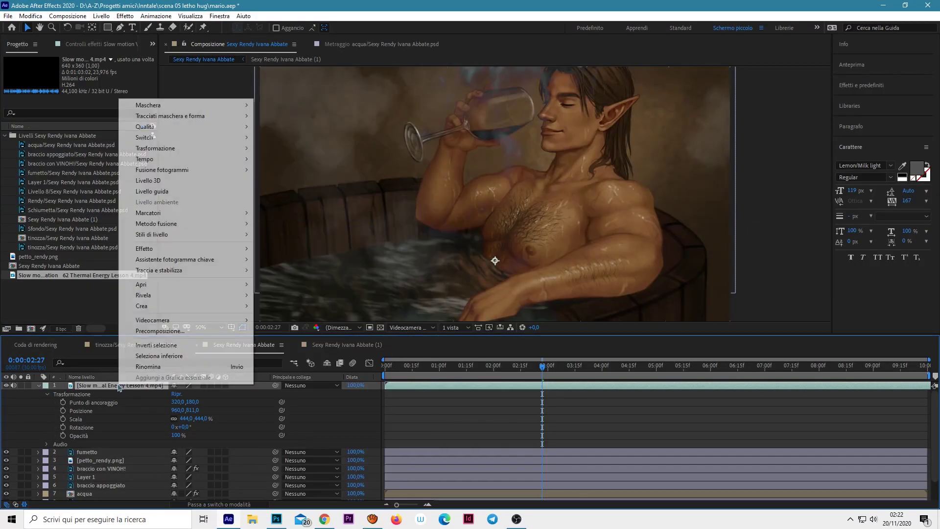
pyautogui.moveTo(240, 223)
pyautogui.click(287, 236)
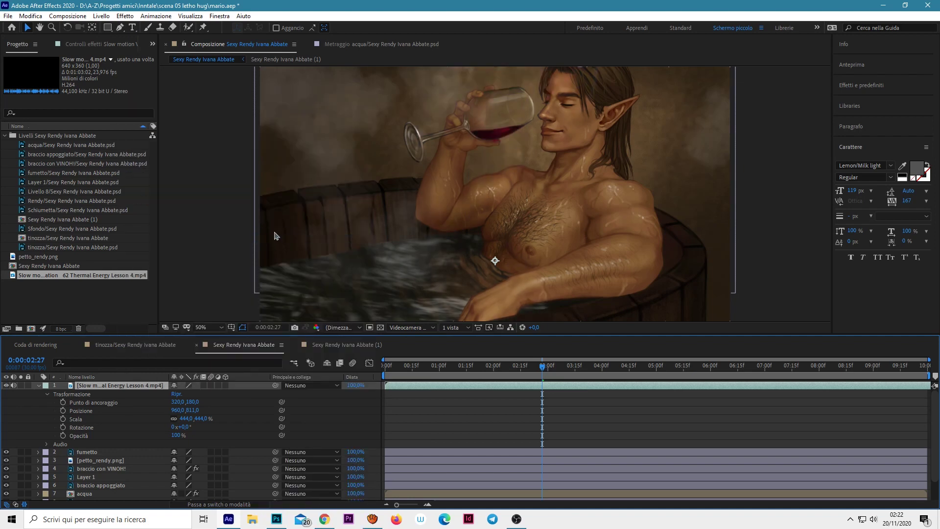
pyautogui.moveTo(182, 407); pyautogui.dragTo(119, 411)
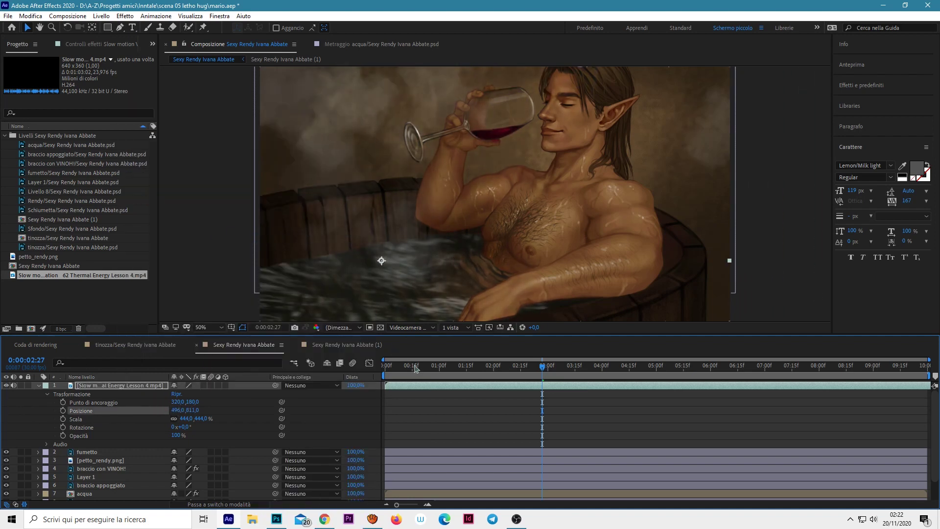
# Step: Preview the comp from the start, then delete the video layer and undo the deletion
pyautogui.press('Home')
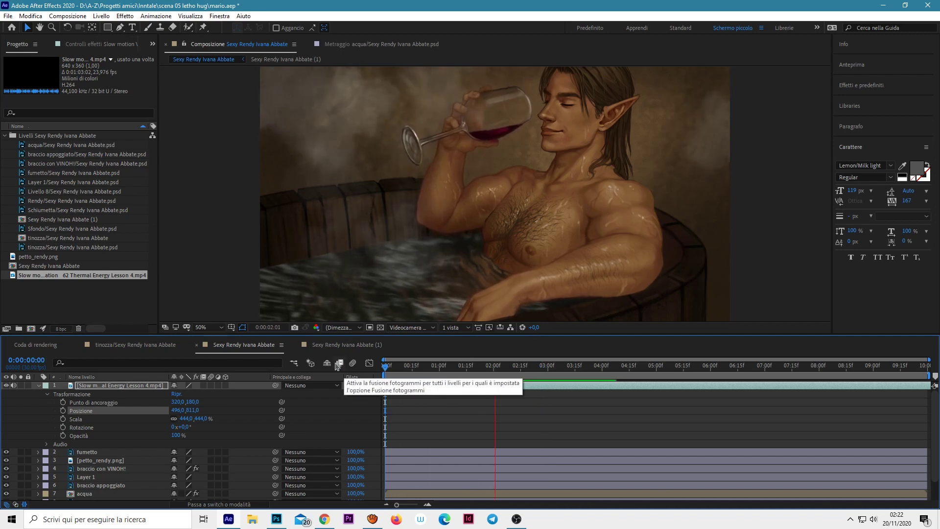
pyautogui.press('space')
pyautogui.click(394, 367)
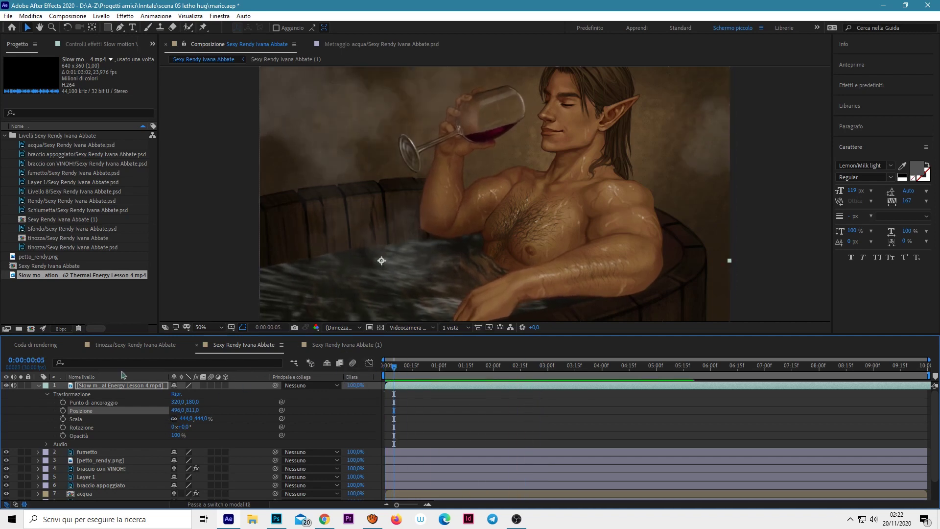
pyautogui.click(63, 446)
pyautogui.press('Delete')
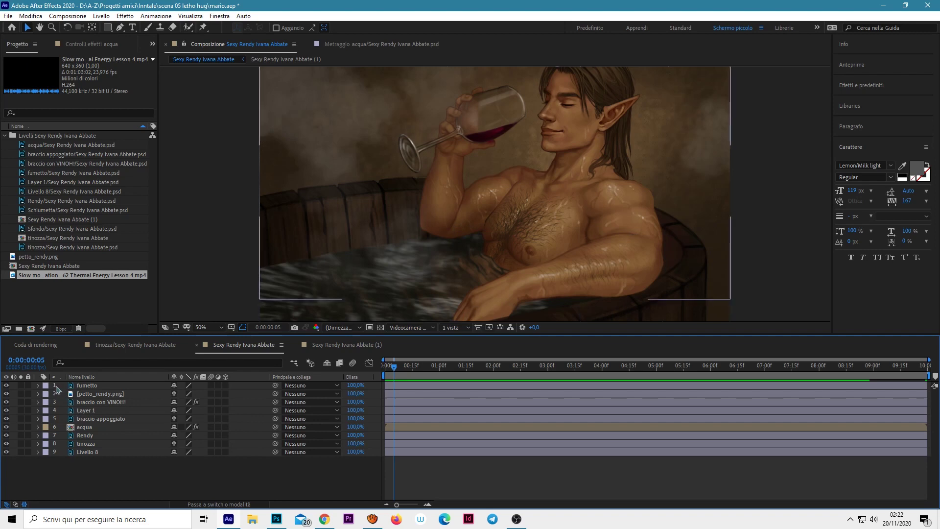
pyautogui.hotkey('ctrl', 'z')
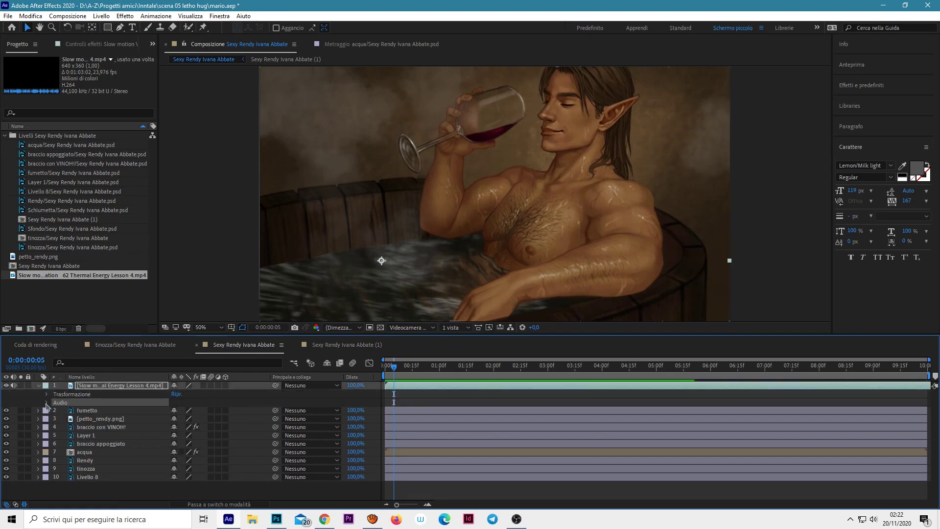
# Step: Switch the steam layer's blend mode to Colore scherma classico, then to a lightening mode
pyautogui.click(46, 403)
pyautogui.click(47, 394)
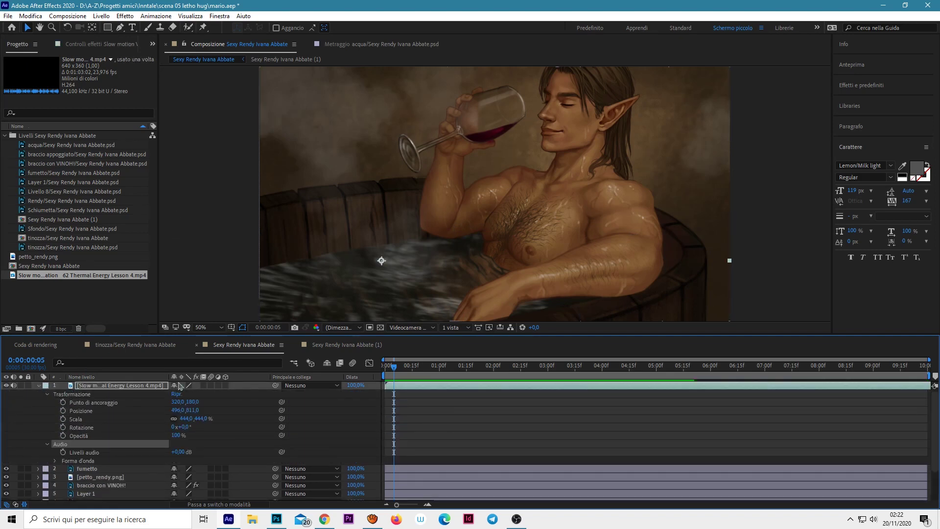
pyautogui.rightClick(118, 387)
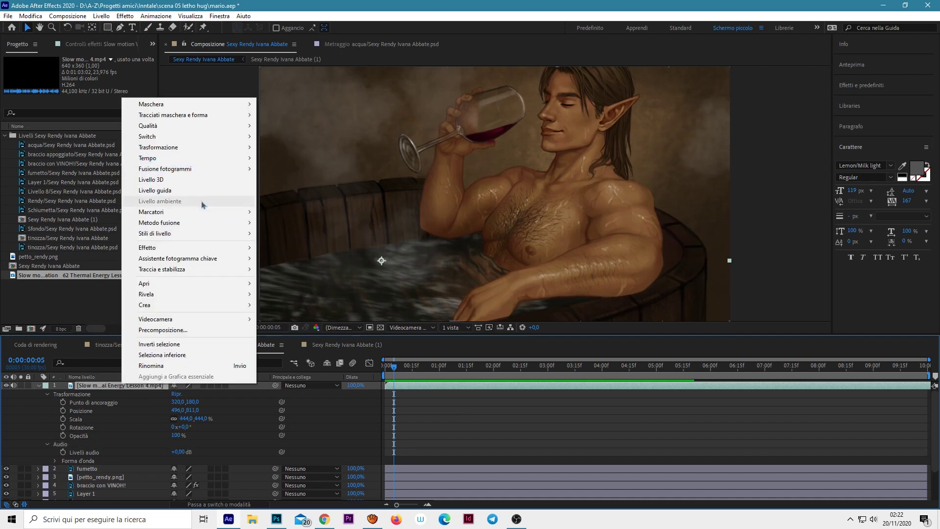
pyautogui.moveTo(235, 223)
pyautogui.click(304, 246)
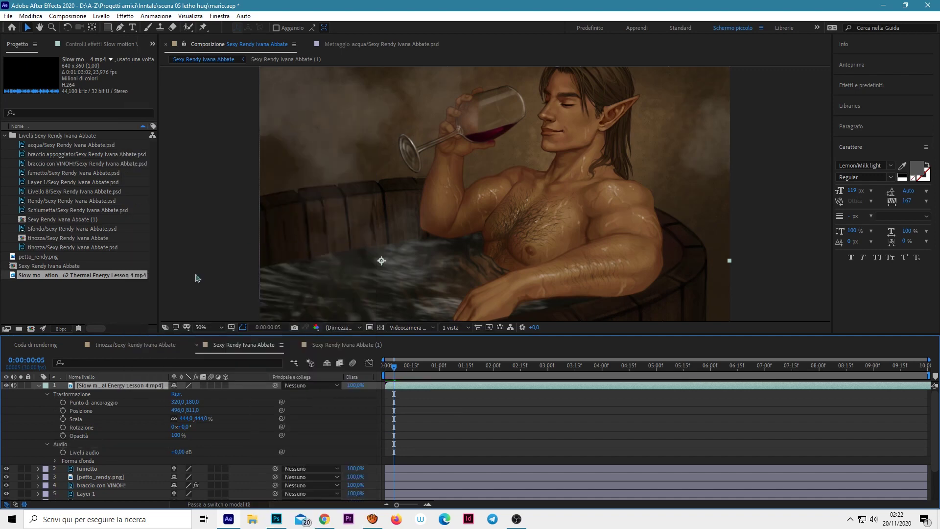
pyautogui.rightClick(140, 387)
pyautogui.moveTo(200, 225)
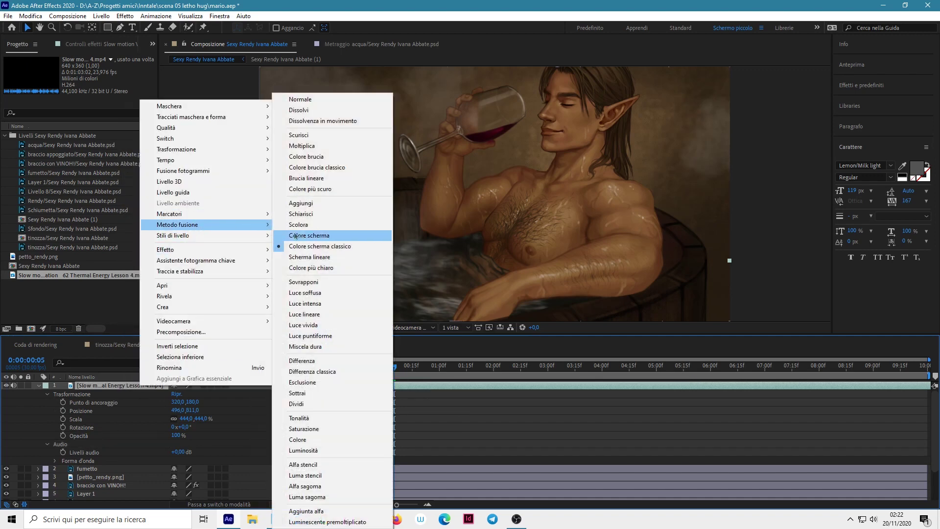
pyautogui.click(310, 214)
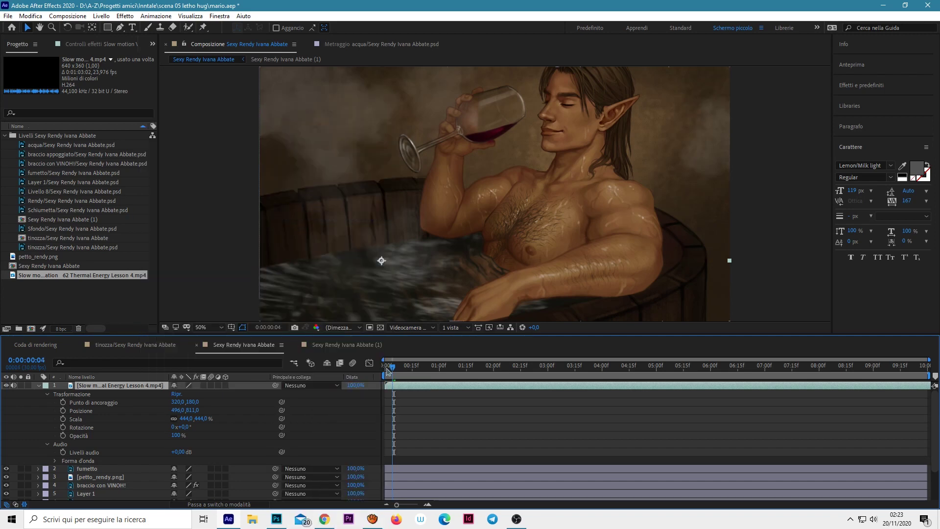
# Step: Check the steam at about four seconds and change its blend mode to Colore scherma
pyautogui.moveTo(387, 371); pyautogui.dragTo(599, 367)
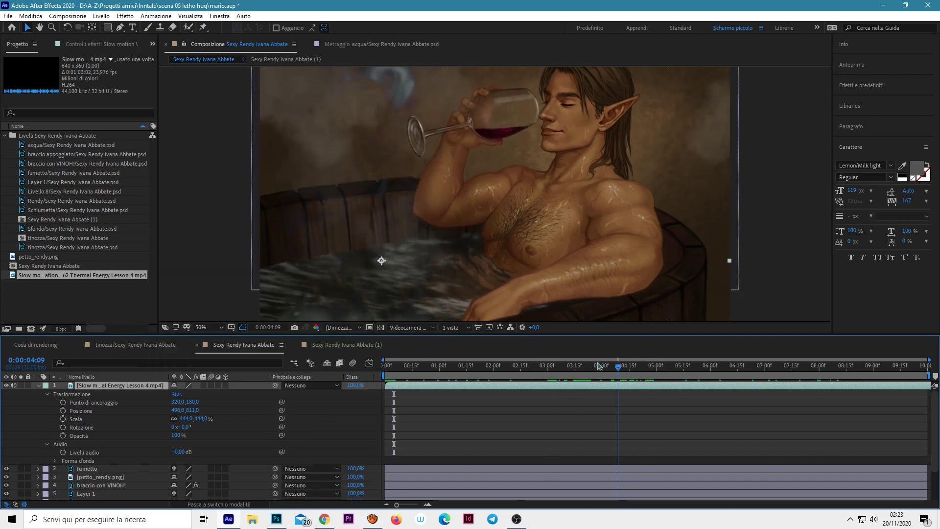
pyautogui.rightClick(144, 387)
pyautogui.moveTo(199, 225)
pyautogui.click(307, 226)
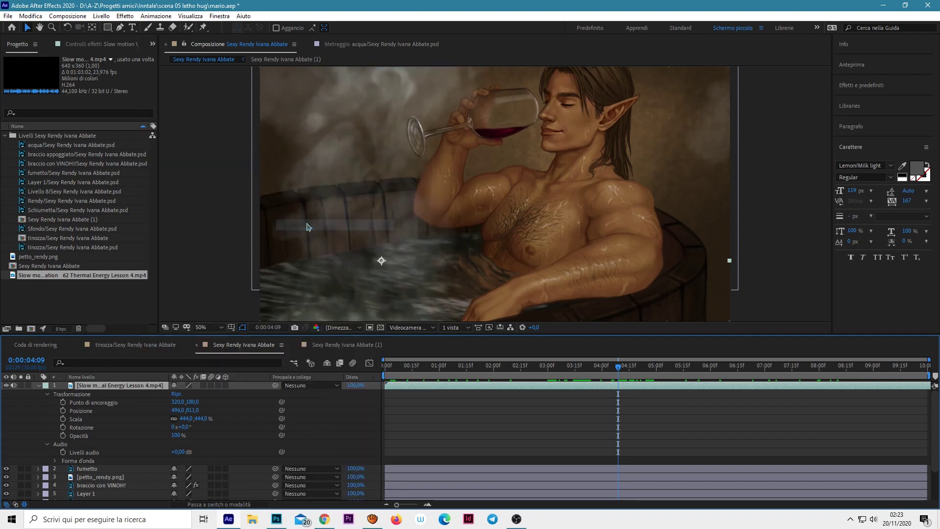
pyautogui.moveTo(470, 373); pyautogui.dragTo(378, 373)
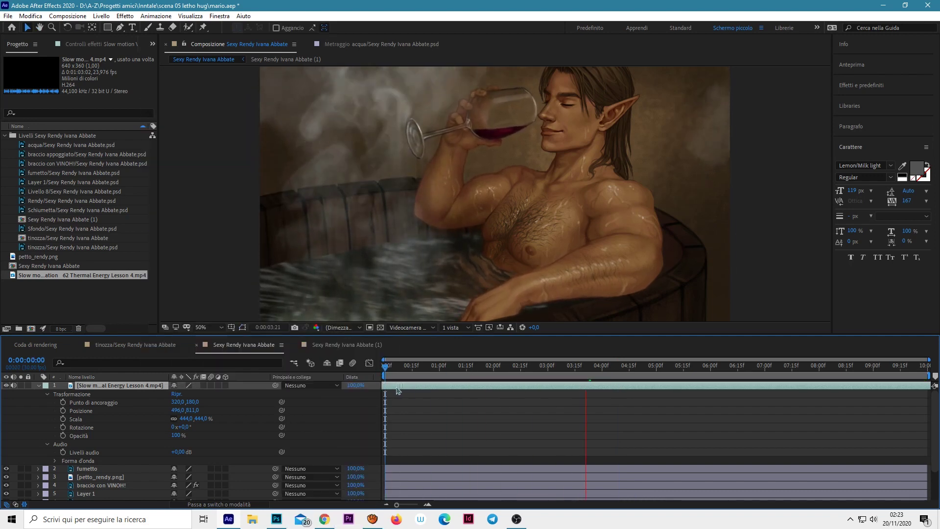
# Step: Duplicate the steam layer and shift the top copy right to position 1095, 811
pyautogui.click(39, 386)
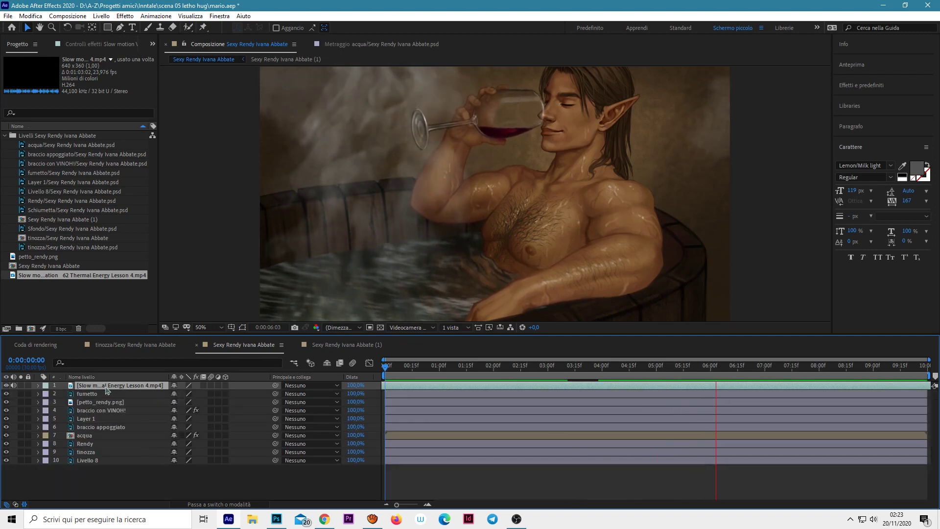
pyautogui.hotkey('ctrl', 'd')
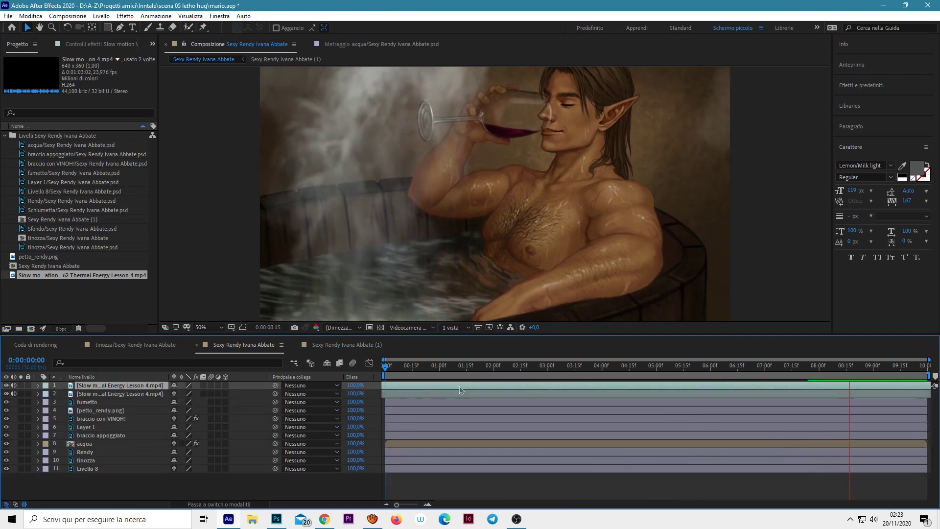
pyautogui.click(40, 386)
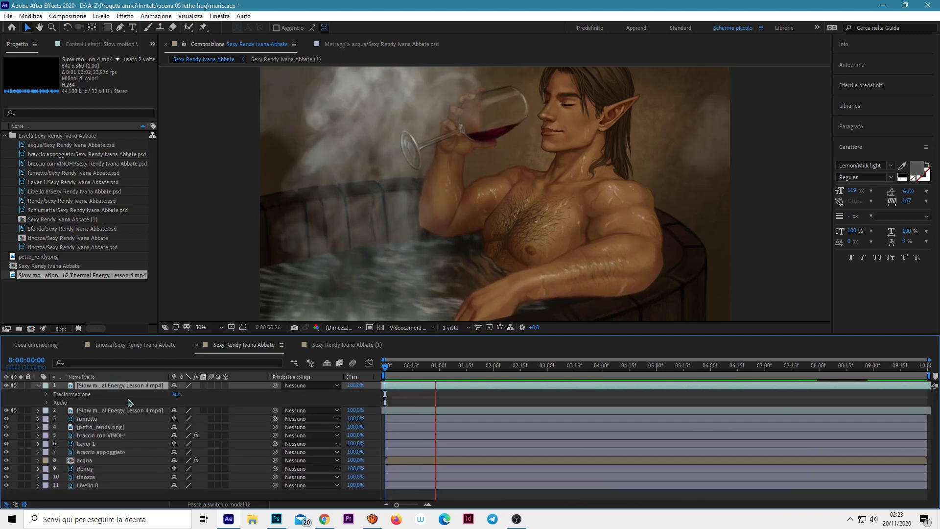
pyautogui.click(45, 394)
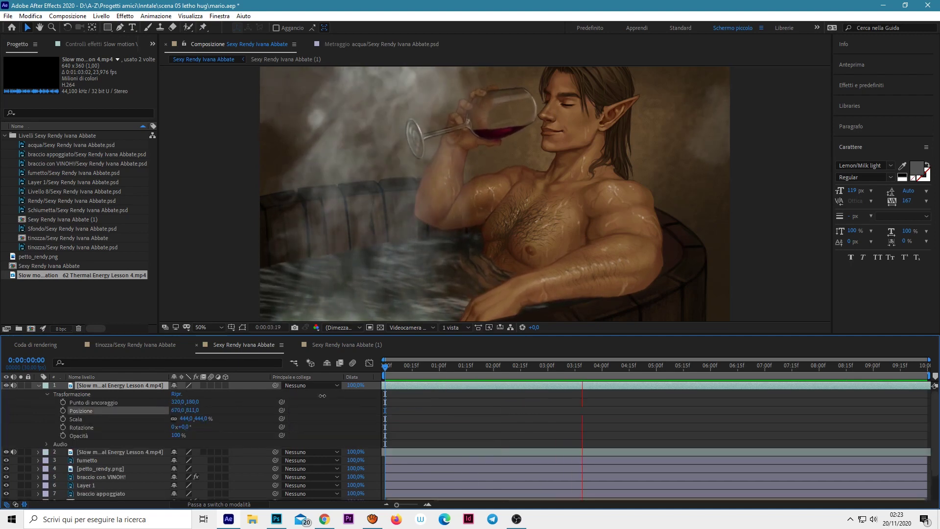
pyautogui.moveTo(323, 396)
pyautogui.mouseDown()
pyautogui.moveTo(491, 365)
pyautogui.moveTo(360, 326)
pyautogui.mouseUp()
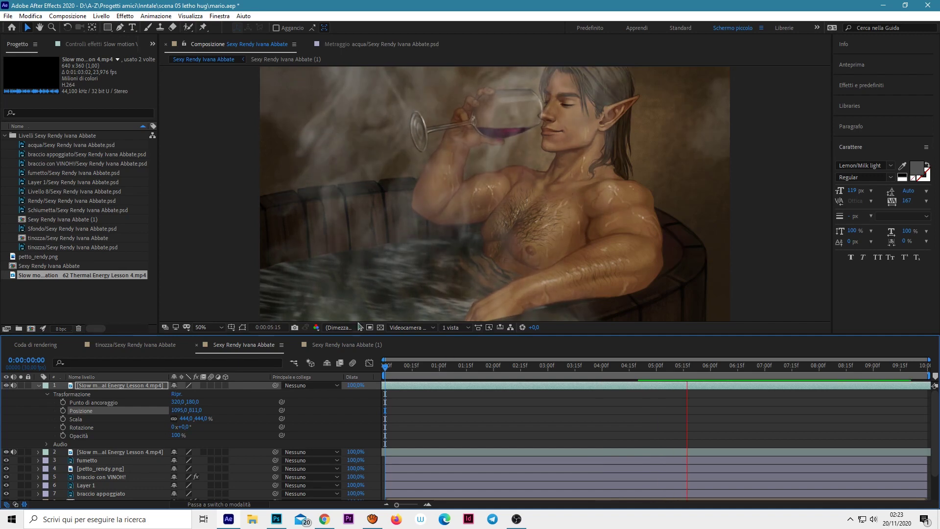
# Step: Move the second steam copy down the layer stack beneath Layer 1
pyautogui.click(38, 386)
pyautogui.moveTo(114, 404)
pyautogui.mouseDown()
pyautogui.moveTo(118, 420)
pyautogui.moveTo(117, 404)
pyautogui.mouseUp()
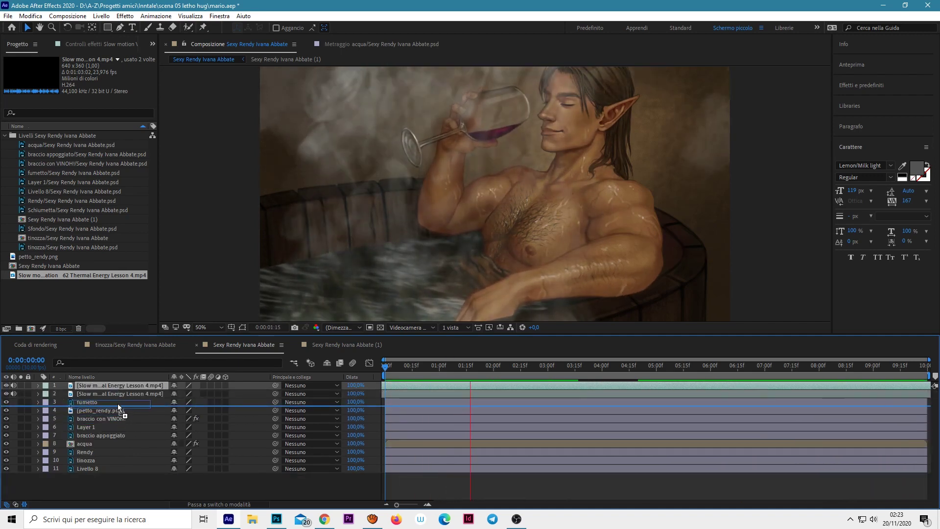
pyautogui.moveTo(117, 404); pyautogui.dragTo(119, 430)
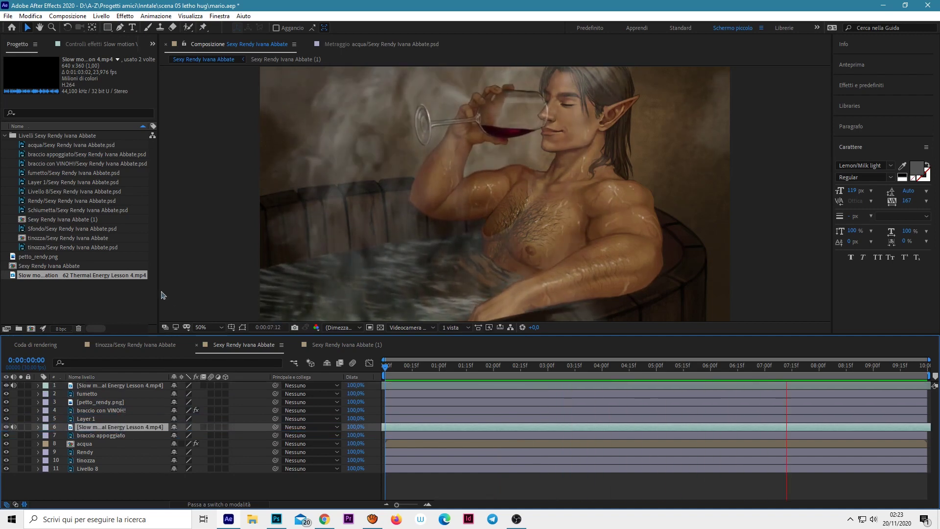
# Step: Fade the lower steam copy to about 31% opacity and the top copy to 57%, then preview
pyautogui.click(413, 369)
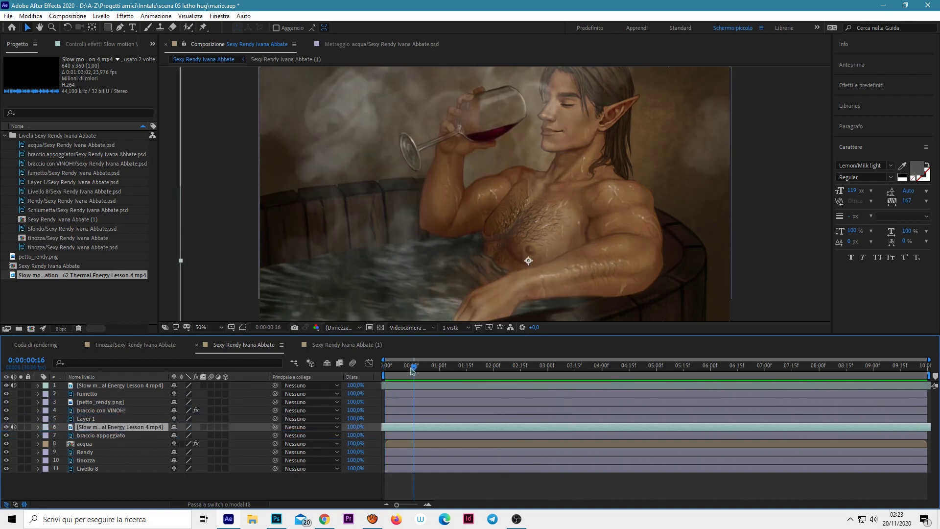
pyautogui.click(42, 428)
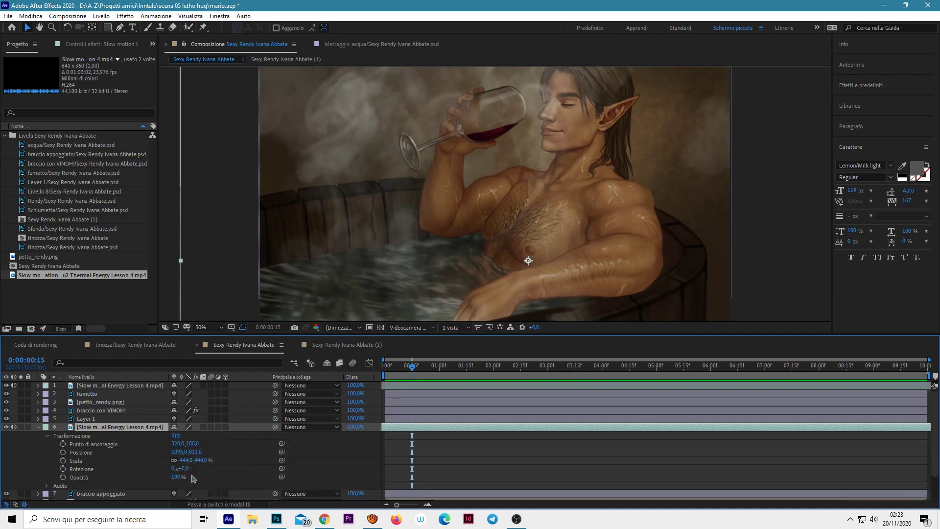
pyautogui.moveTo(179, 477); pyautogui.dragTo(146, 480)
pyautogui.click(41, 427)
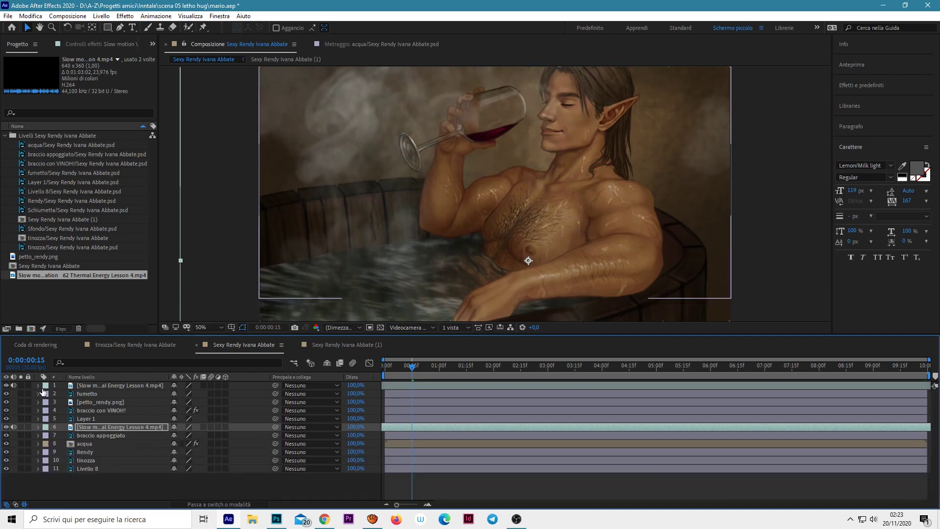
pyautogui.moveTo(166, 435); pyautogui.dragTo(154, 435)
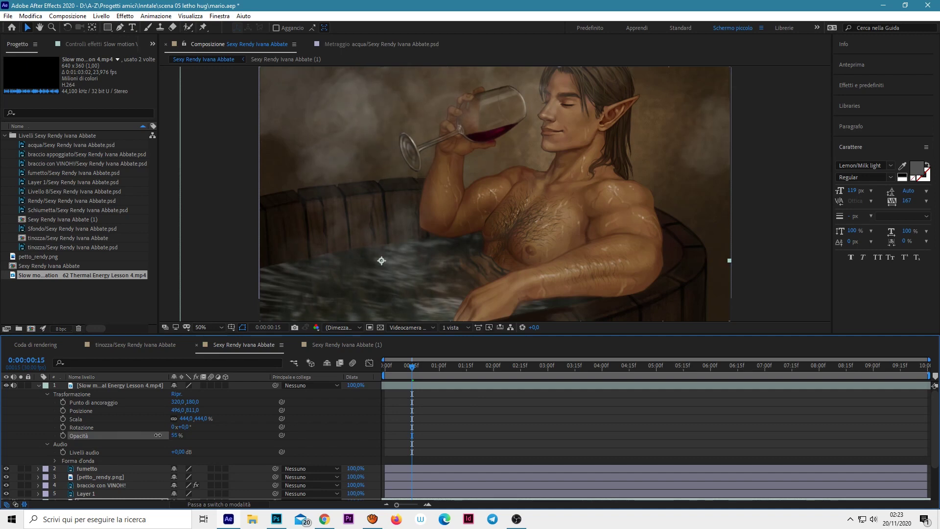
pyautogui.press('space')
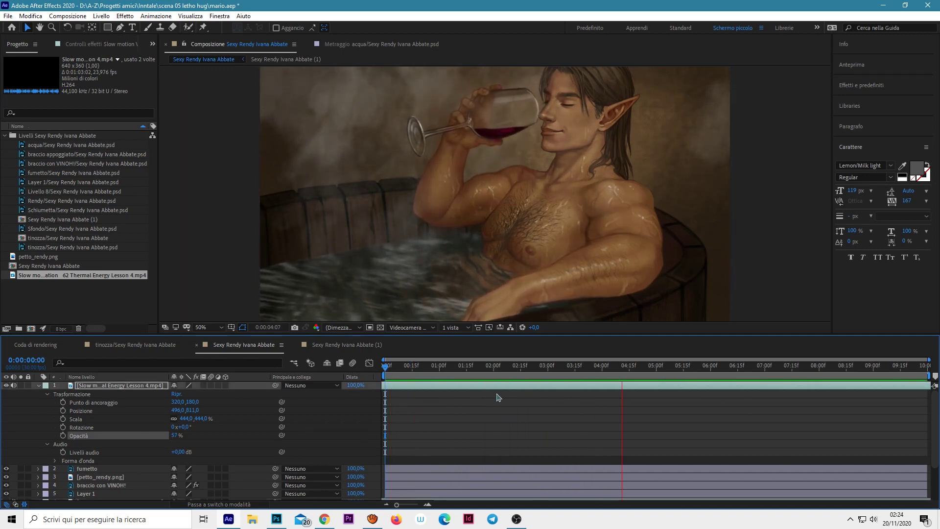
pyautogui.click(487, 367)
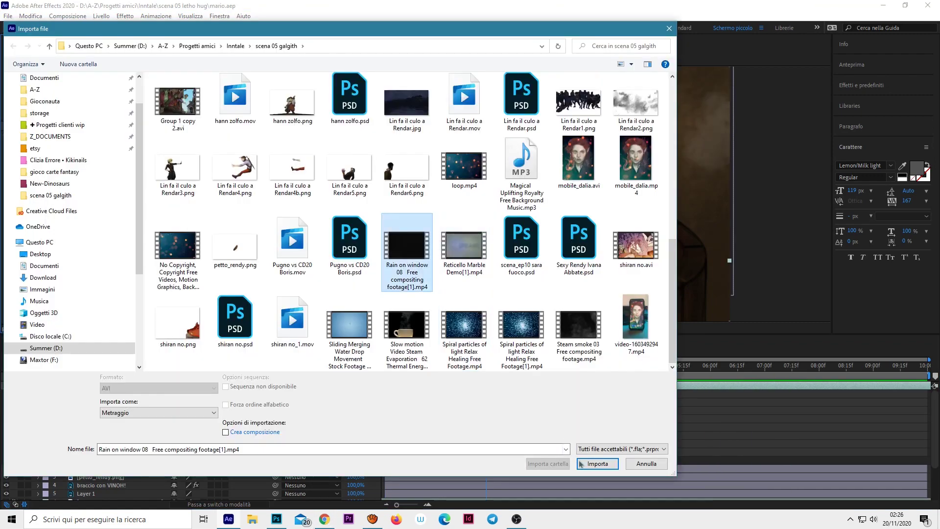
# Step: Add the rain-on-window footage as the top layer with Scolora (Screen) blend mode
pyautogui.click(581, 465)
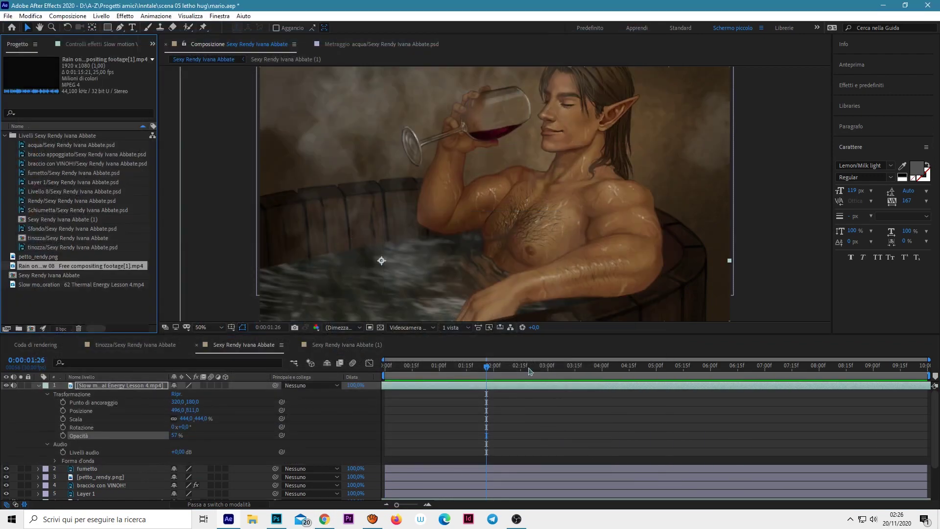
pyautogui.moveTo(111, 373); pyautogui.dragTo(112, 377)
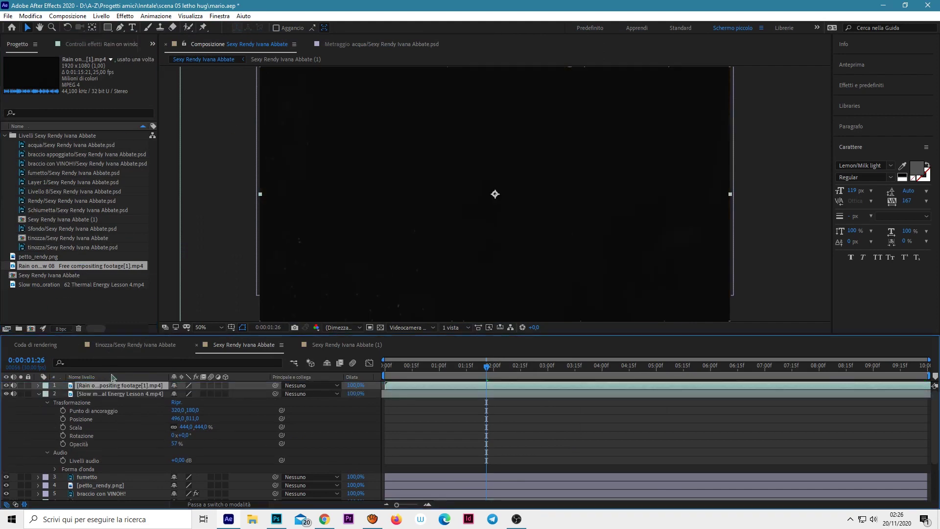
pyautogui.rightClick(114, 389)
pyautogui.moveTo(162, 223)
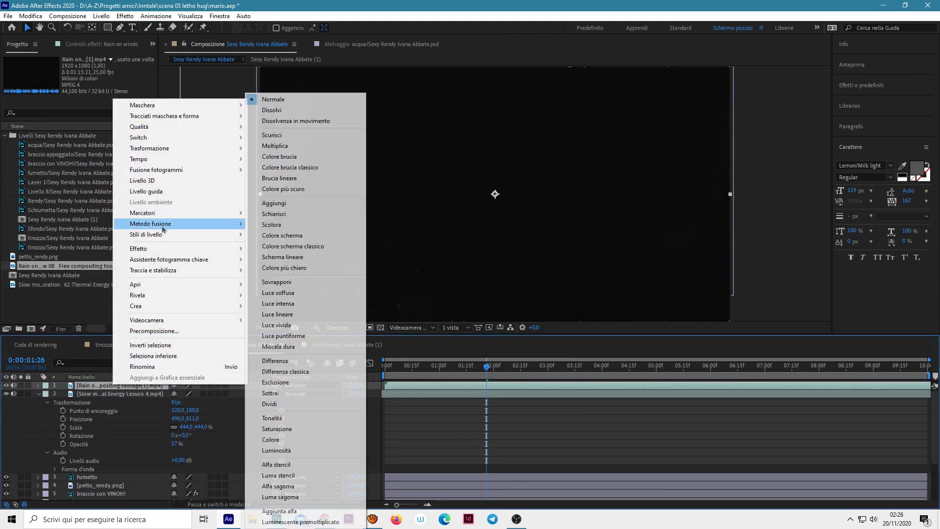
pyautogui.click(285, 225)
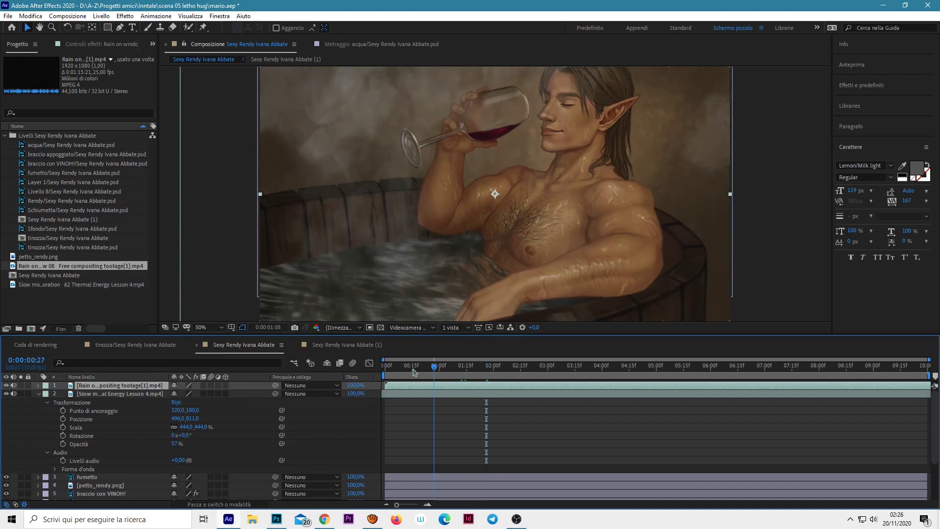
# Step: Scrub to about two seconds and preview the rain over the elf scene
pyautogui.moveTo(486, 366)
pyautogui.mouseDown()
pyautogui.moveTo(702, 363)
pyautogui.moveTo(513, 342)
pyautogui.mouseUp()
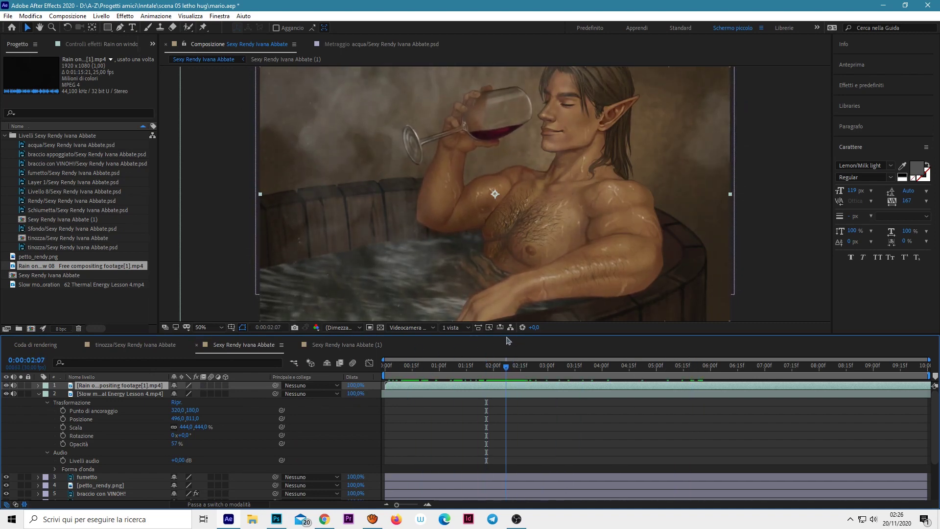
pyautogui.moveTo(508, 340); pyautogui.dragTo(502, 388)
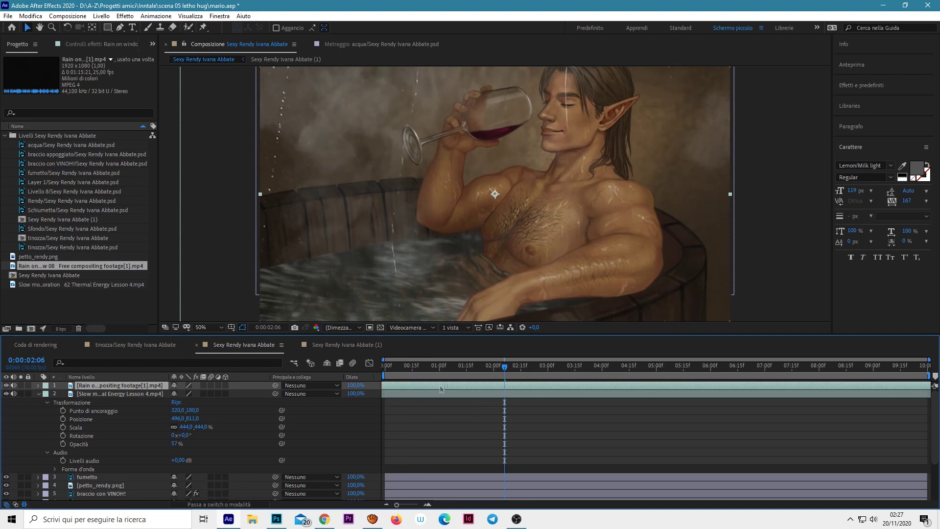
pyautogui.press('space')
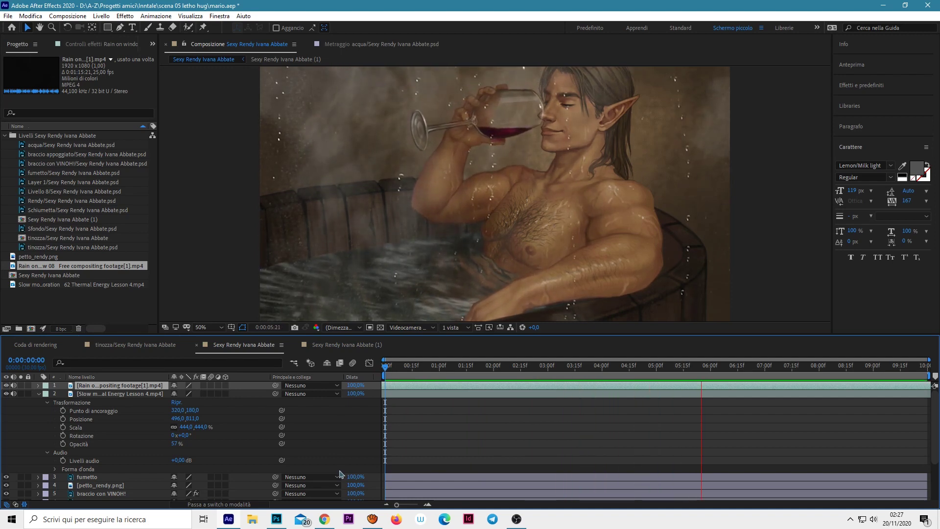
pyautogui.press('space')
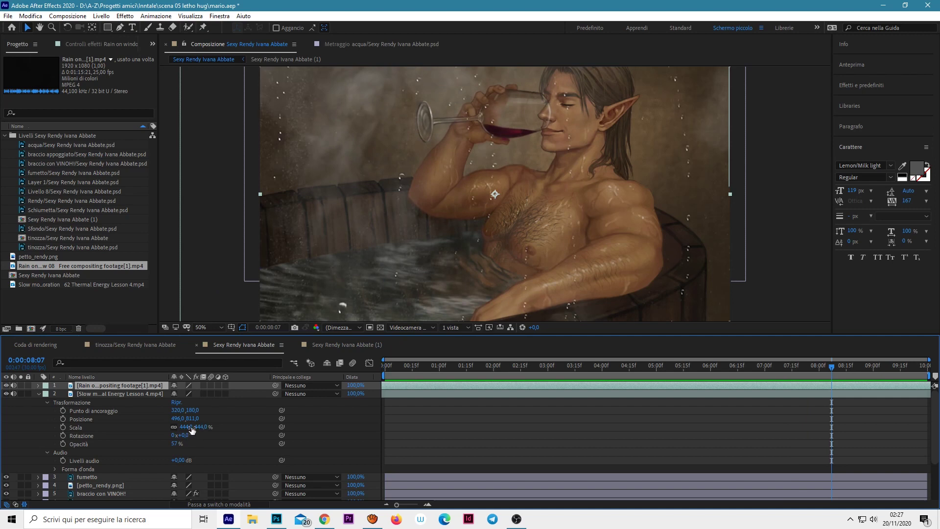
# Step: Scale the rain layer to 103% at the start and 126% at the last frame
pyautogui.click(39, 393)
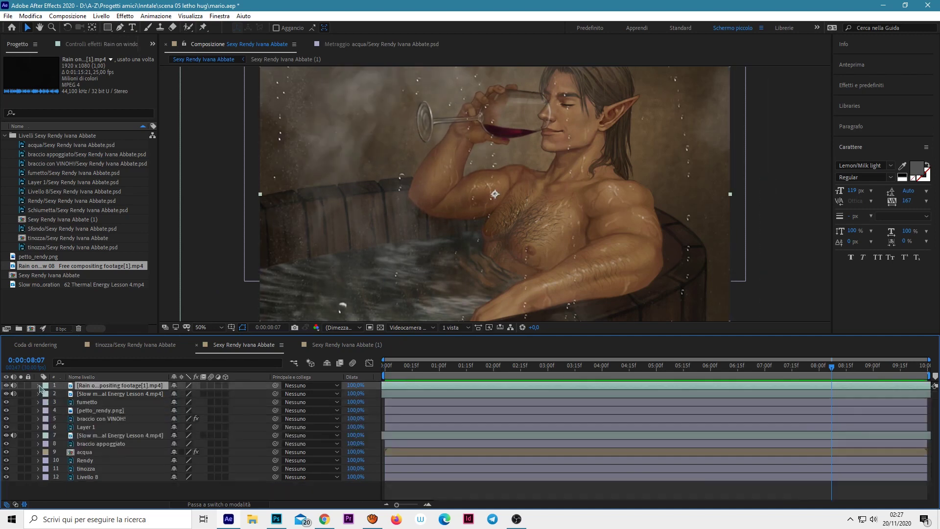
pyautogui.click(39, 385)
pyautogui.click(48, 394)
pyautogui.moveTo(191, 420); pyautogui.dragTo(180, 410)
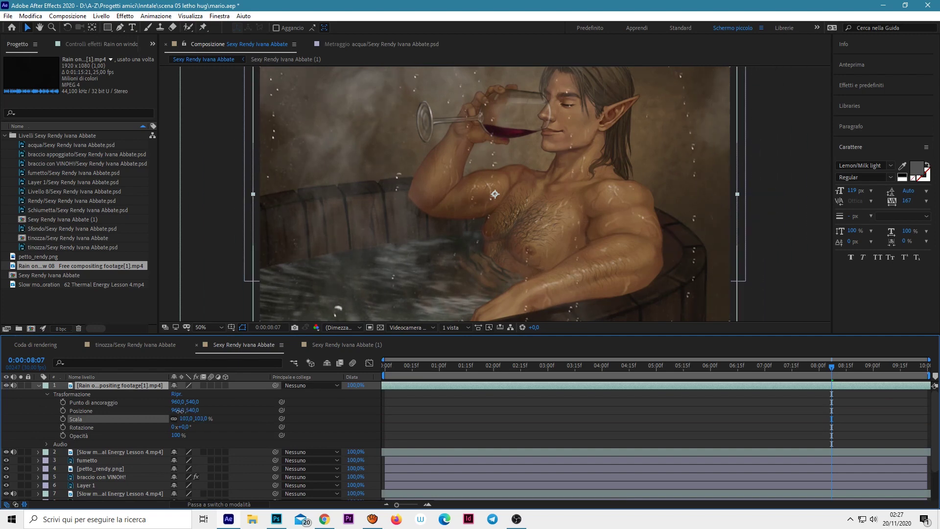
pyautogui.press('Home')
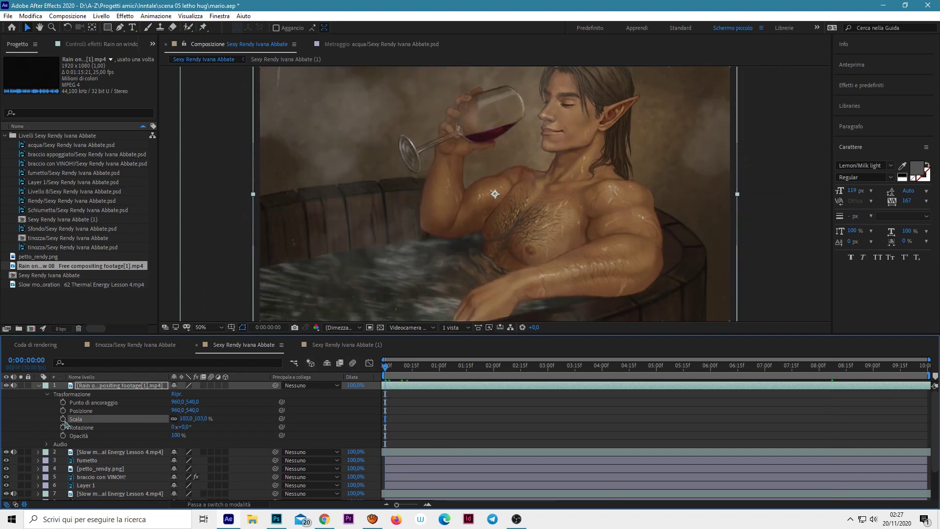
pyautogui.press('End')
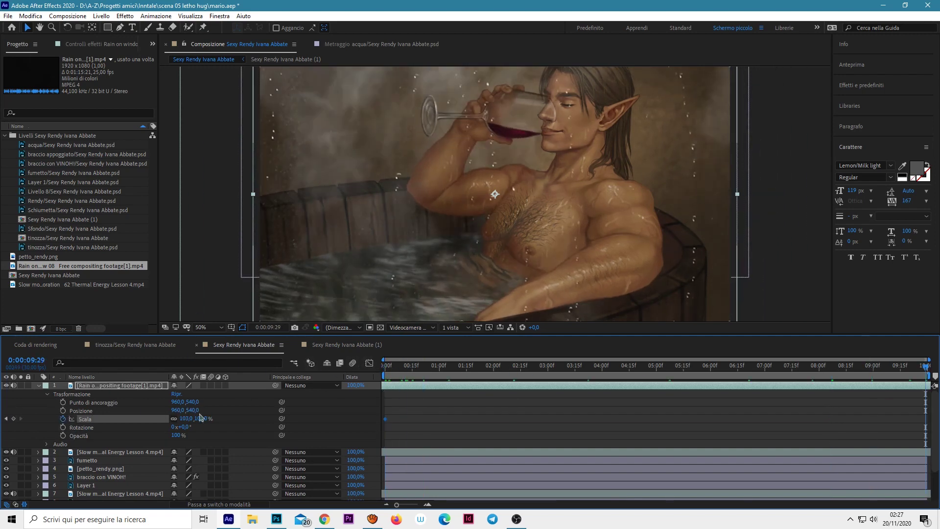
pyautogui.moveTo(199, 417); pyautogui.dragTo(181, 413)
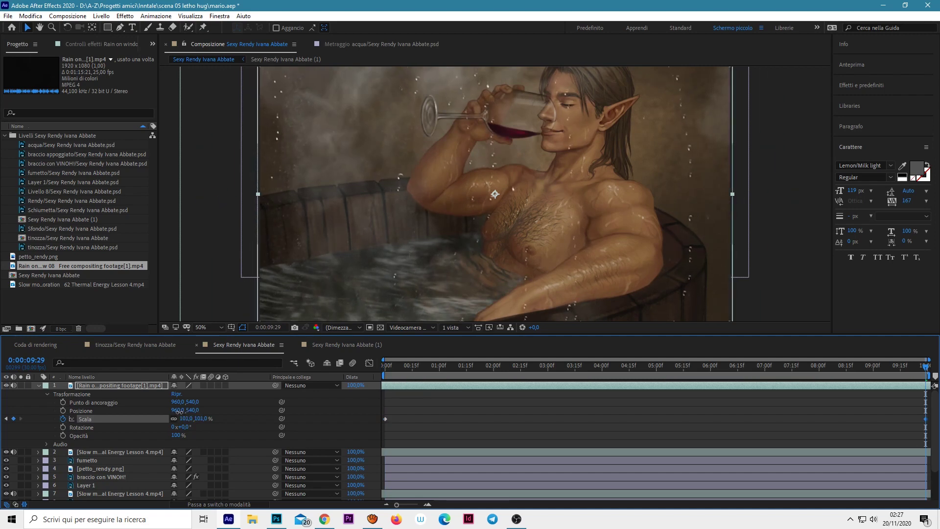
# Step: Keyframe the rain's opacity from 0% at 0:00:02:15 up to 58% at 7:11, then preview
pyautogui.moveTo(395, 368); pyautogui.dragTo(456, 367)
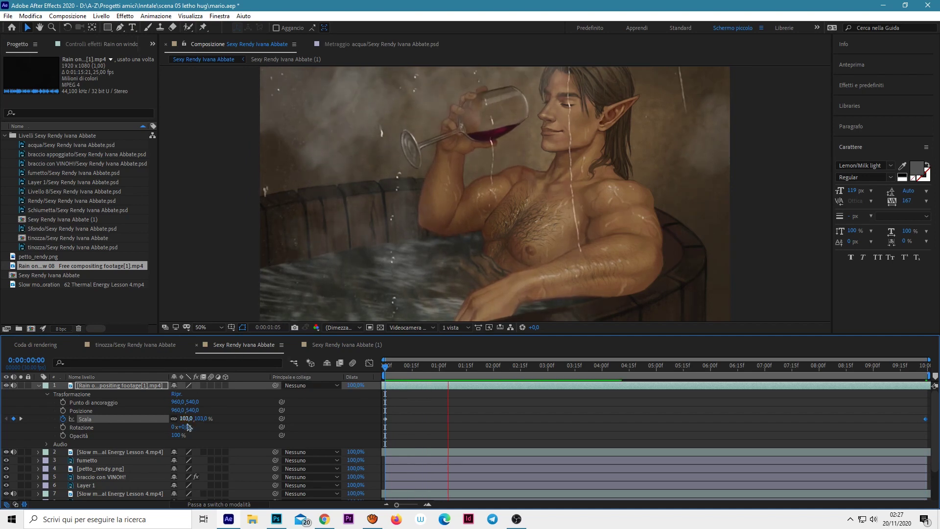
pyautogui.moveTo(174, 435); pyautogui.dragTo(161, 435)
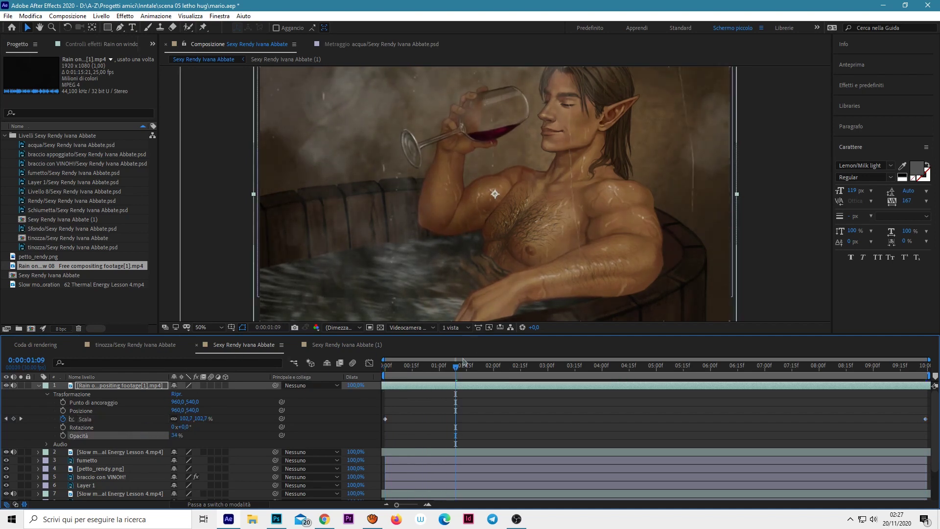
pyautogui.press('space')
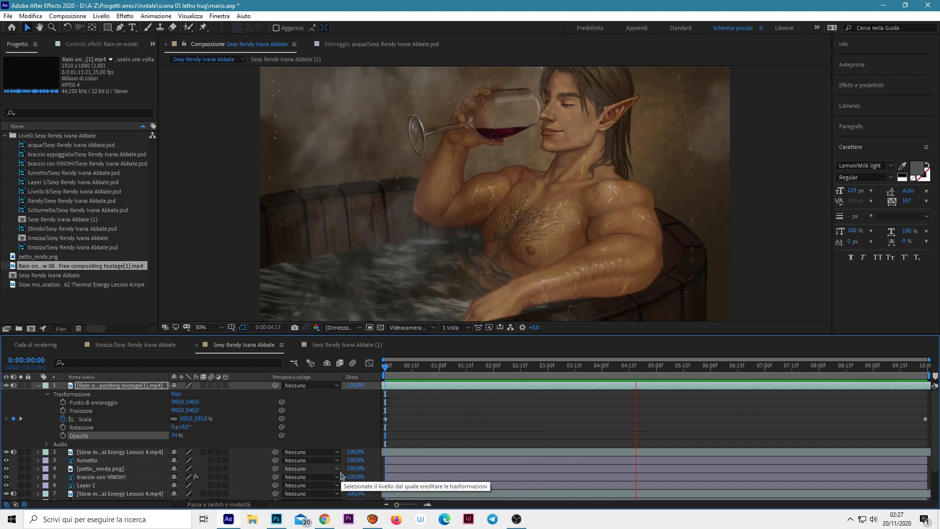
pyautogui.click(521, 367)
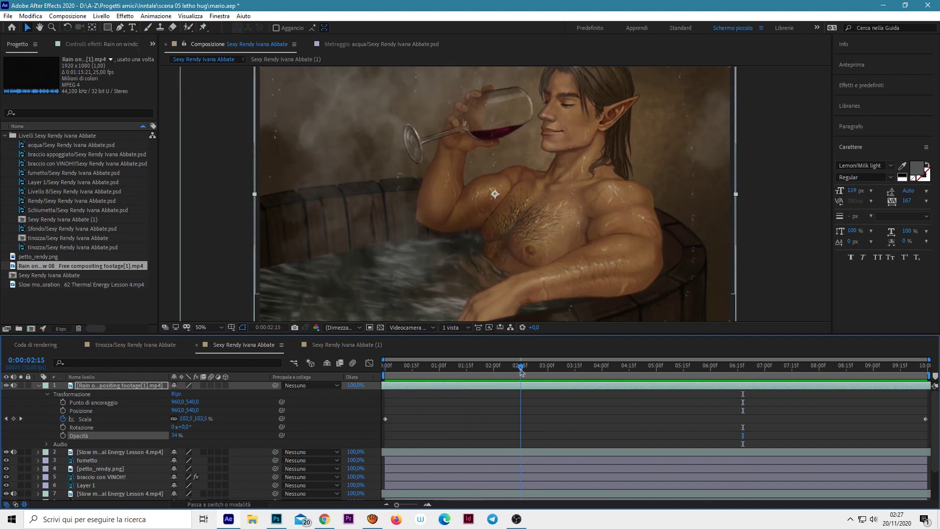
pyautogui.moveTo(176, 435); pyautogui.dragTo(145, 436)
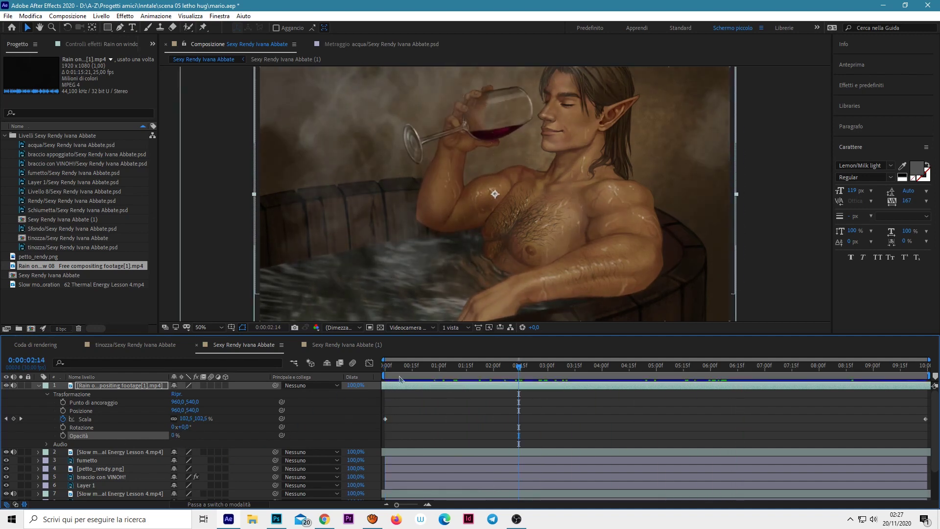
pyautogui.press('space')
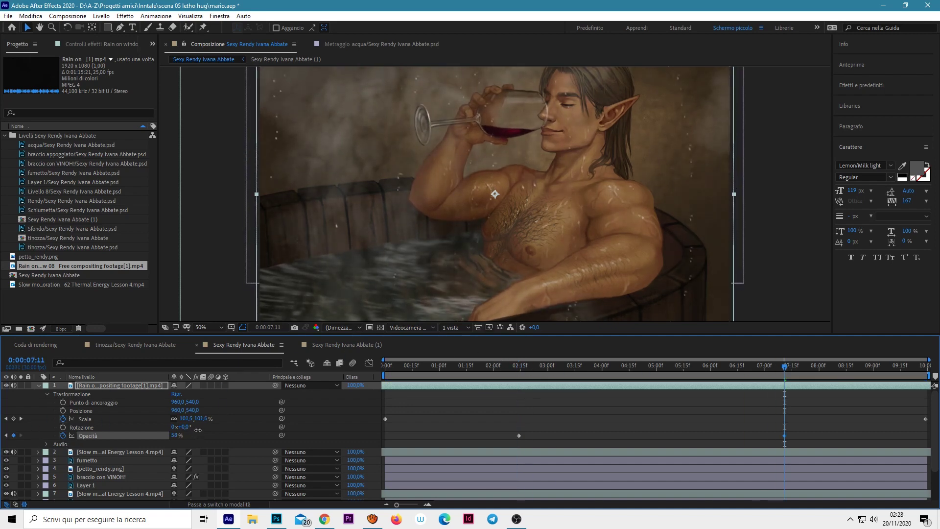
pyautogui.press('space')
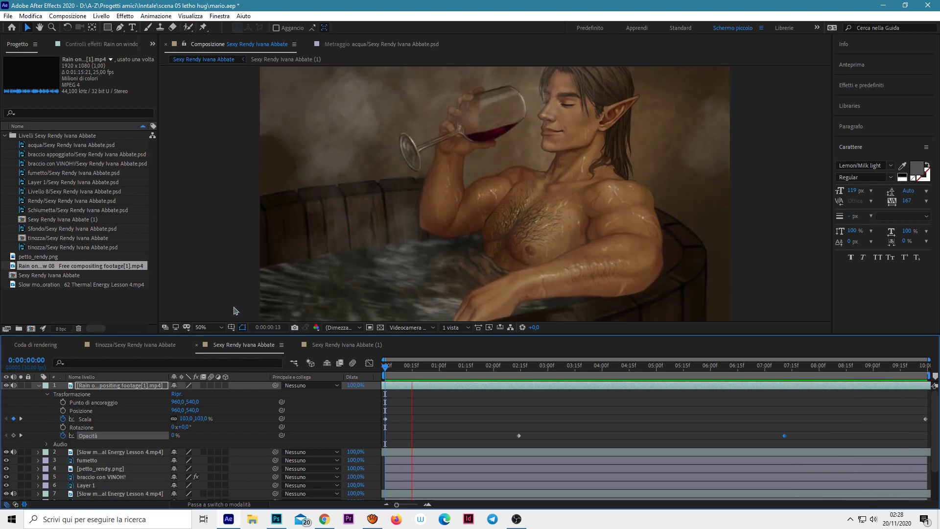
# Step: Keyframe Livello 8's scale from 100% at the start to about 109% at the last frame
pyautogui.hotkey('ctrl', '`')
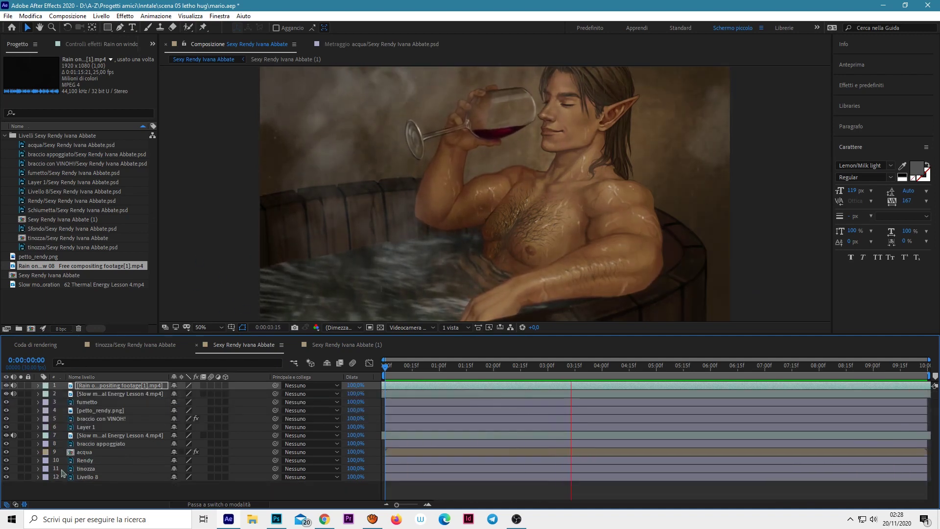
pyautogui.press('space')
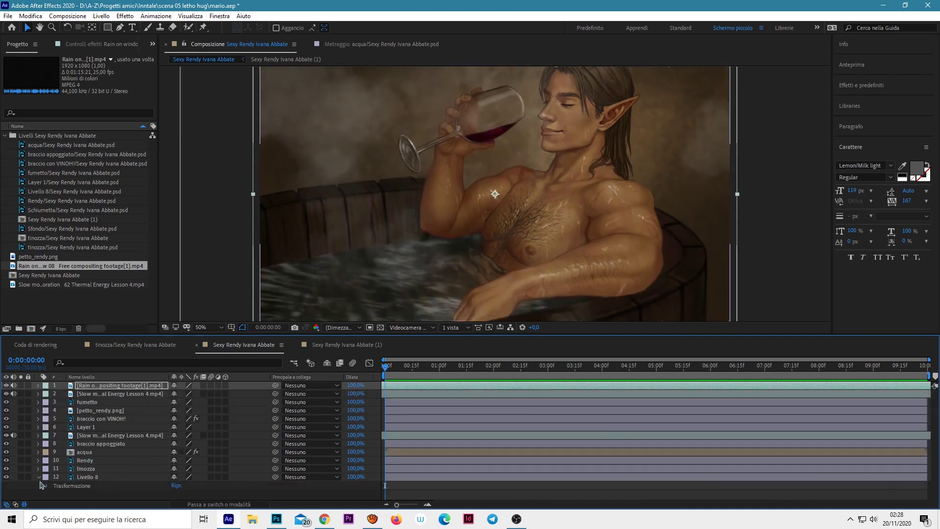
pyautogui.scroll(-2, 69, 501)
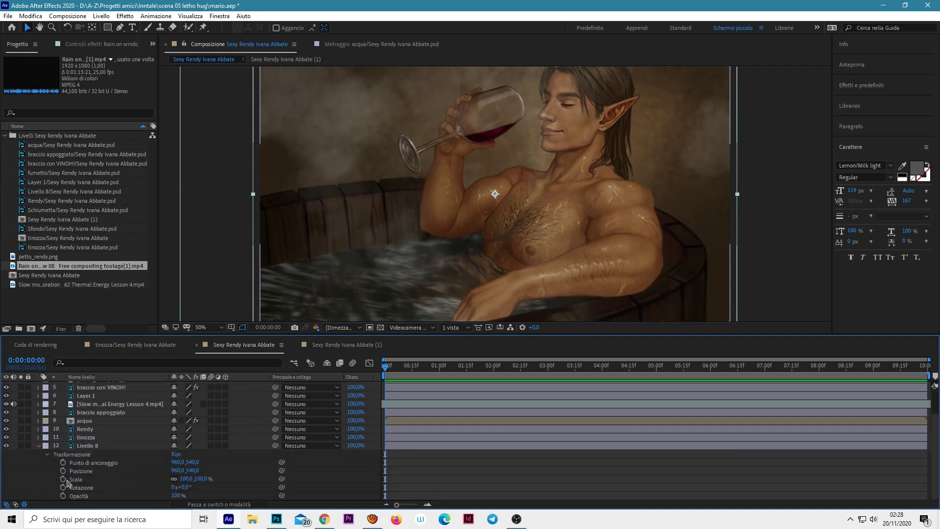
pyautogui.click(63, 479)
pyautogui.press('End')
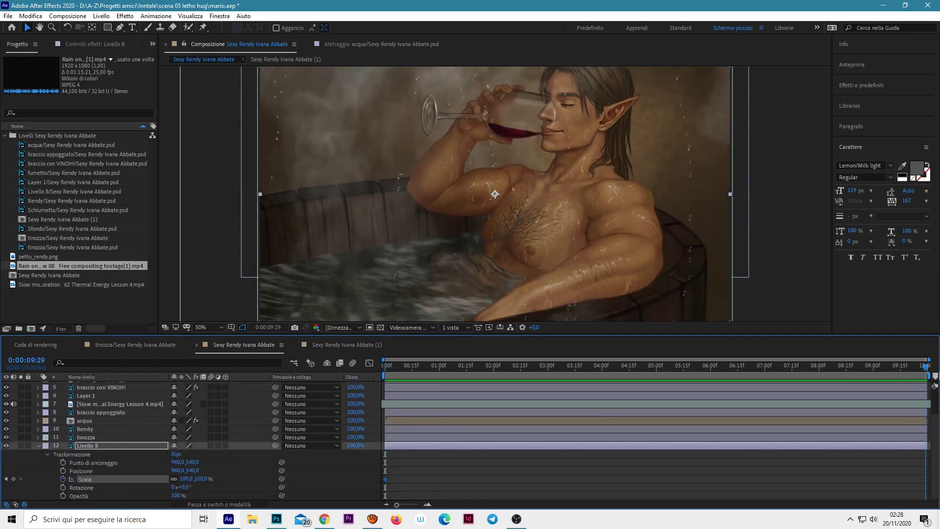
pyautogui.moveTo(204, 478); pyautogui.dragTo(203, 479)
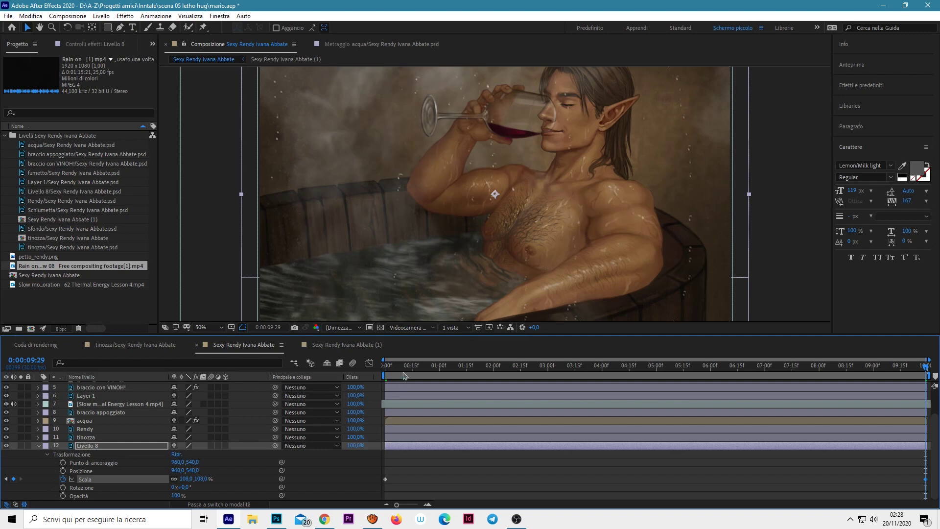
pyautogui.moveTo(404, 376); pyautogui.dragTo(378, 374)
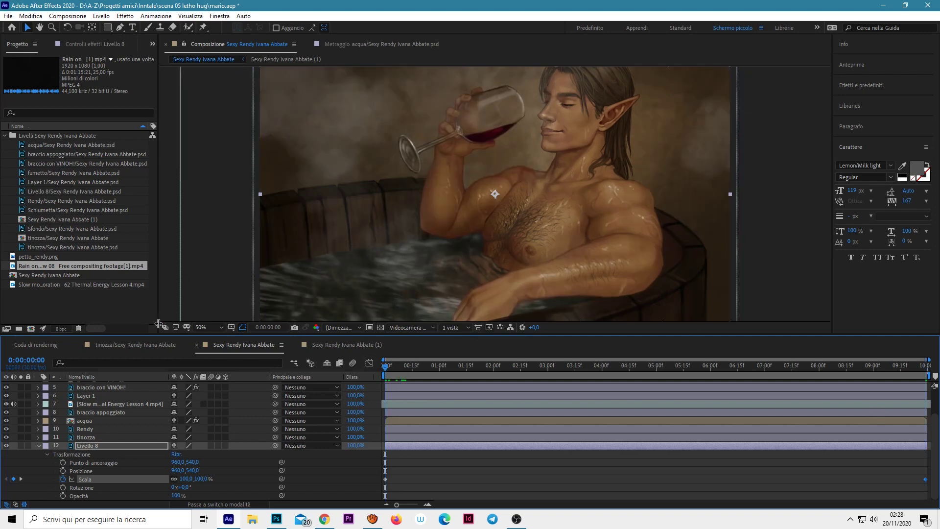
# Step: Collapse Livello 8, deselect all layers, and reopen the main composition
pyautogui.click(40, 445)
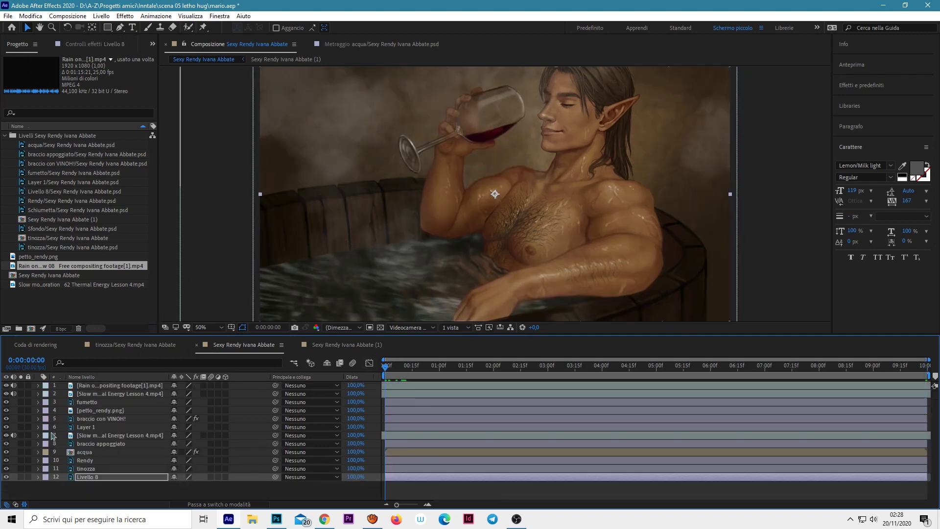
pyautogui.moveTo(117, 484); pyautogui.dragTo(121, 388)
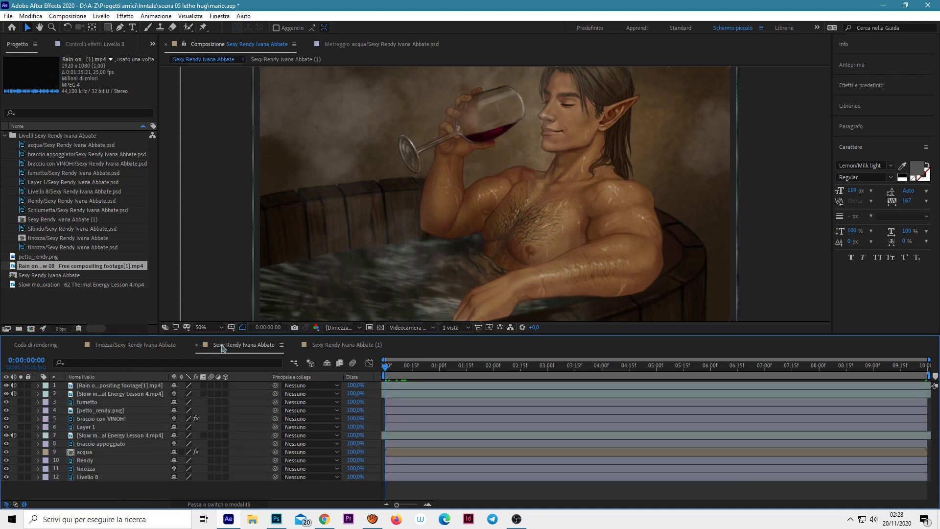
pyautogui.click(77, 276)
pyautogui.doubleClick(78, 278)
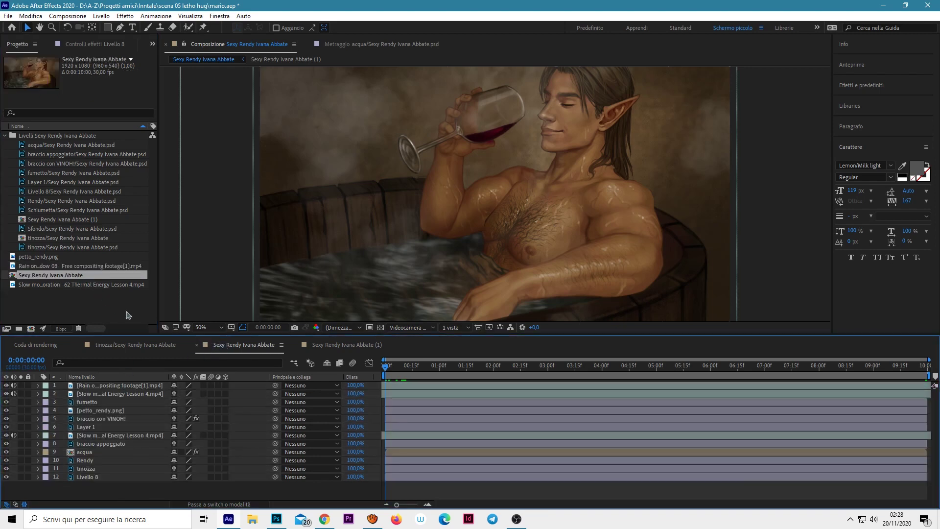
# Step: Select all twelve layers and nest them into Precomposizione 1
pyautogui.moveTo(140, 492); pyautogui.dragTo(141, 385)
pyautogui.rightClick(142, 386)
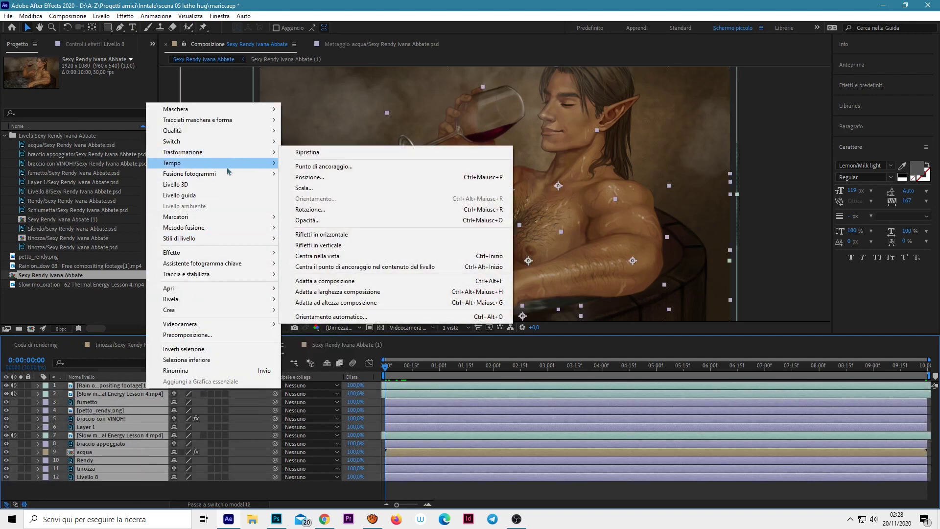
pyautogui.moveTo(213, 130)
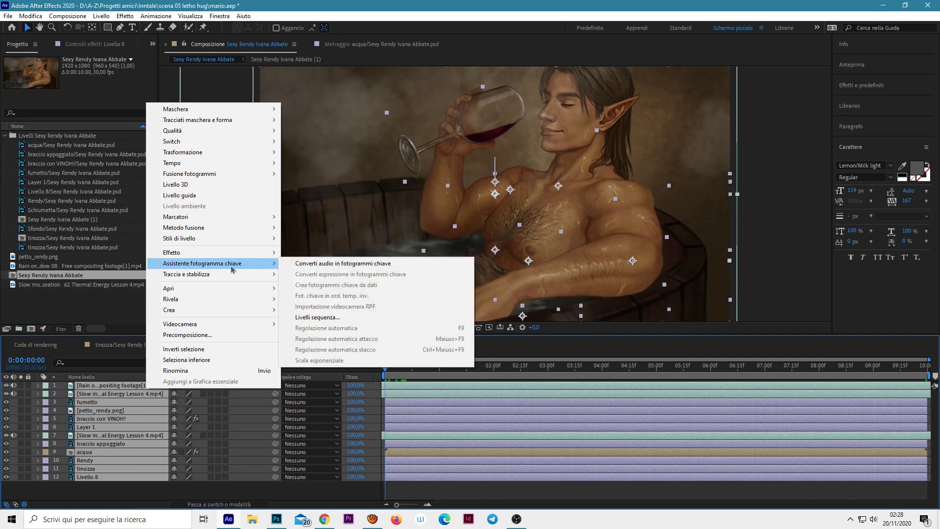
pyautogui.click(224, 336)
pyautogui.click(505, 323)
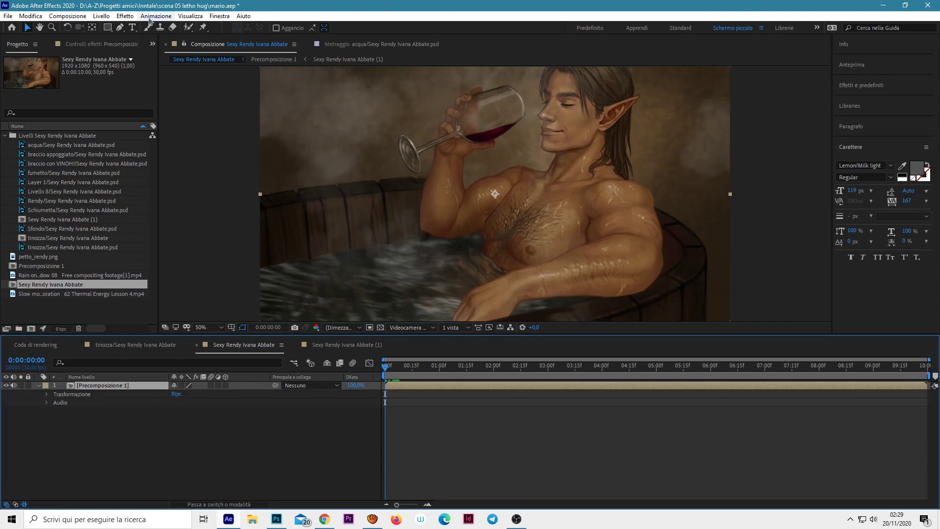
# Step: Apply Sfocatura con lente fotocamera and keyframe its blur radius to 4 near the clip's end
pyautogui.click(125, 16)
pyautogui.moveTo(180, 217)
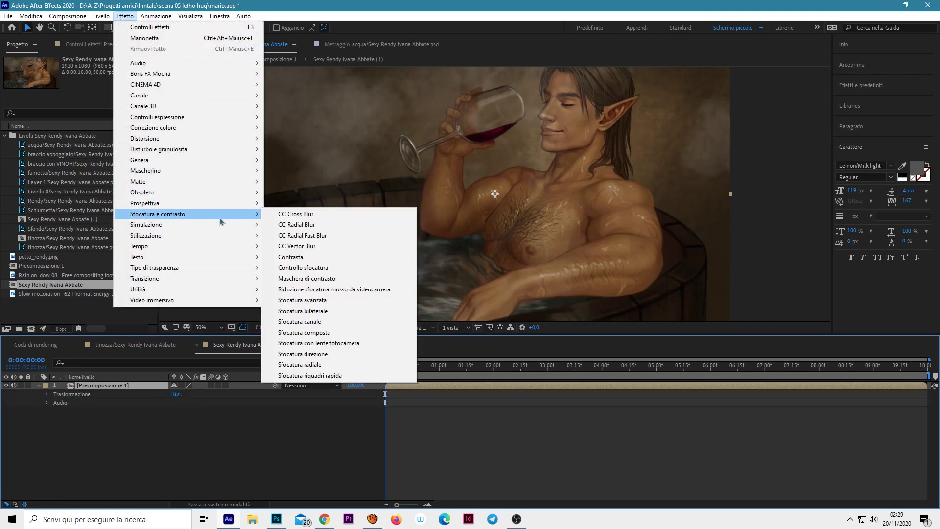
pyautogui.click(336, 348)
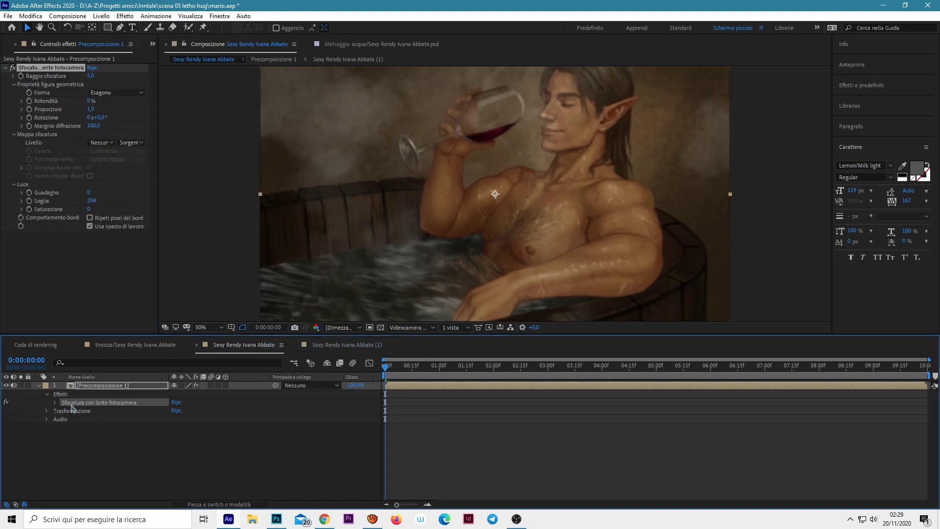
pyautogui.click(55, 403)
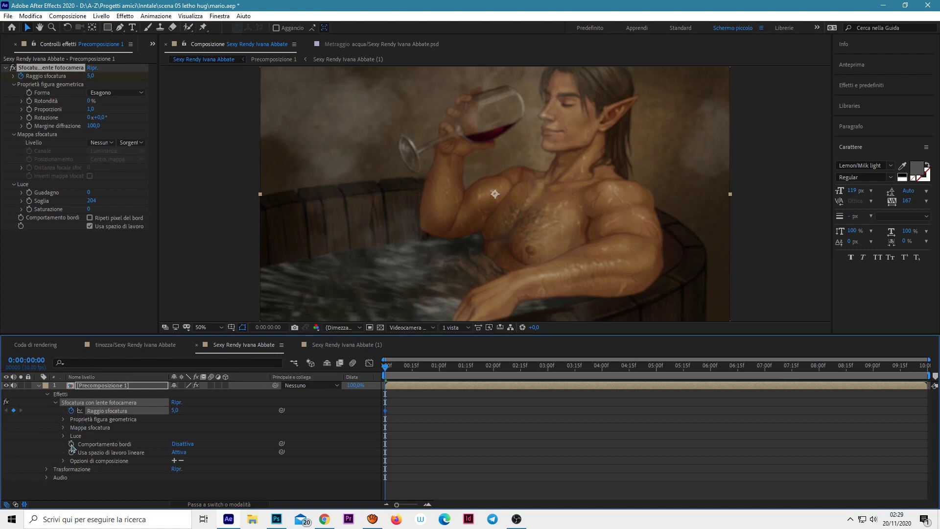
pyautogui.moveTo(412, 367); pyautogui.dragTo(902, 366)
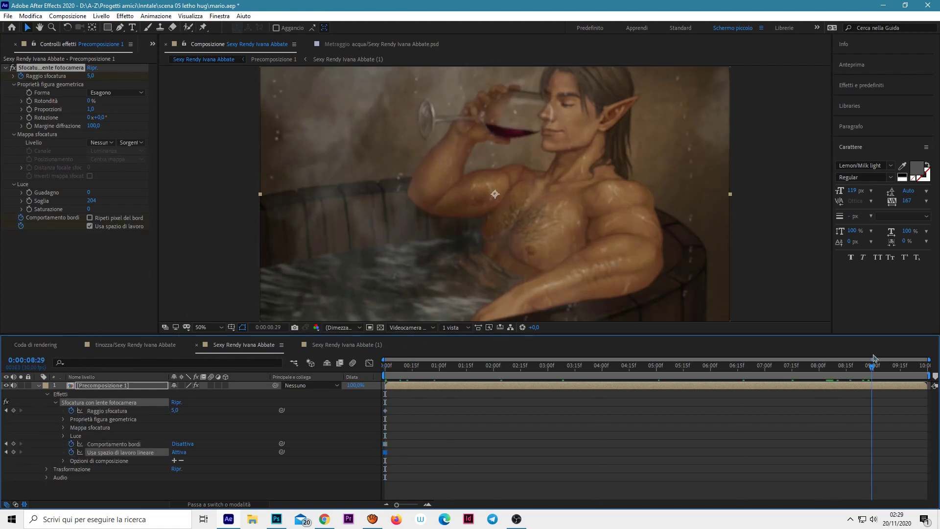
pyautogui.moveTo(177, 410); pyautogui.dragTo(175, 411)
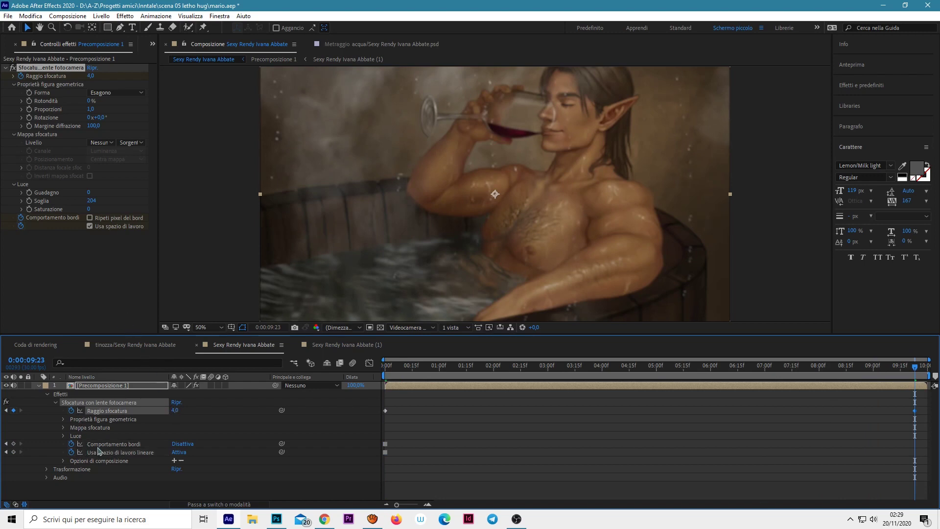
# Step: Turn on repeating edge pixels, turn off linear working space, and adjust the end blur radius
pyautogui.click(181, 444)
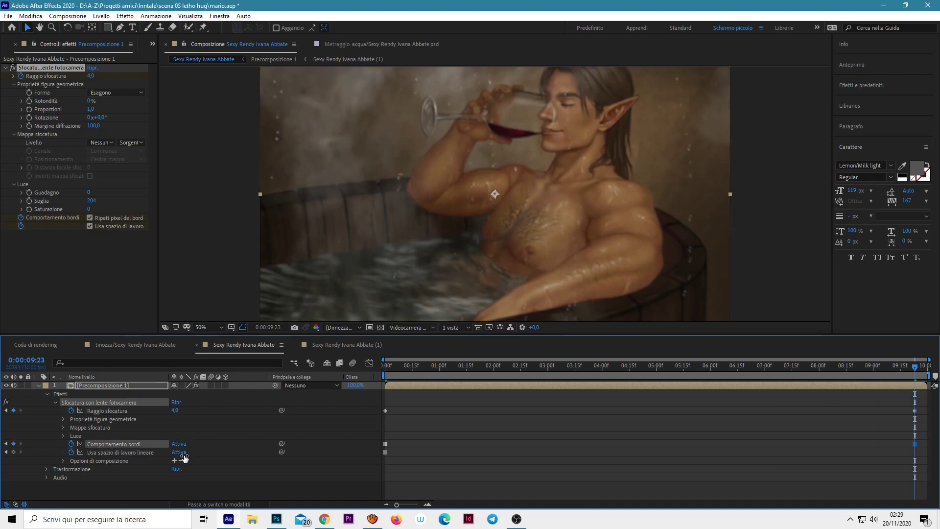
pyautogui.click(179, 453)
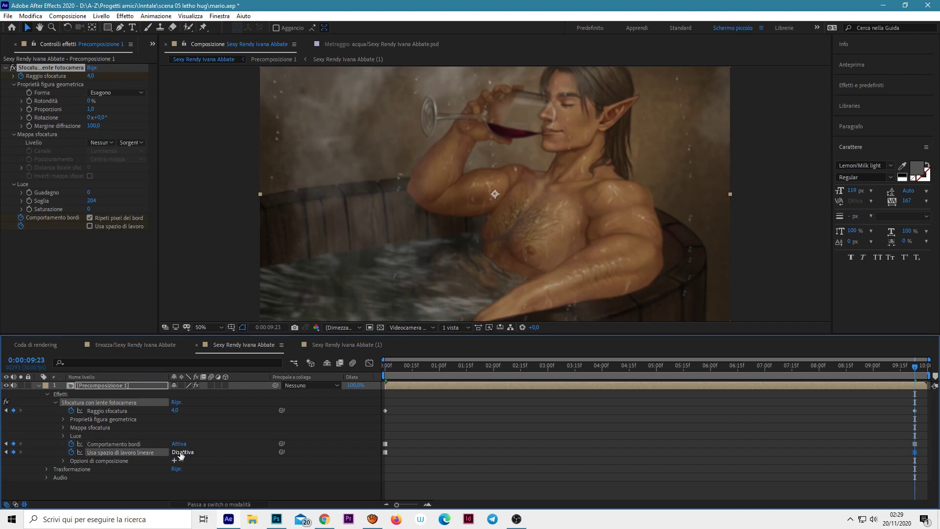
pyautogui.click(64, 429)
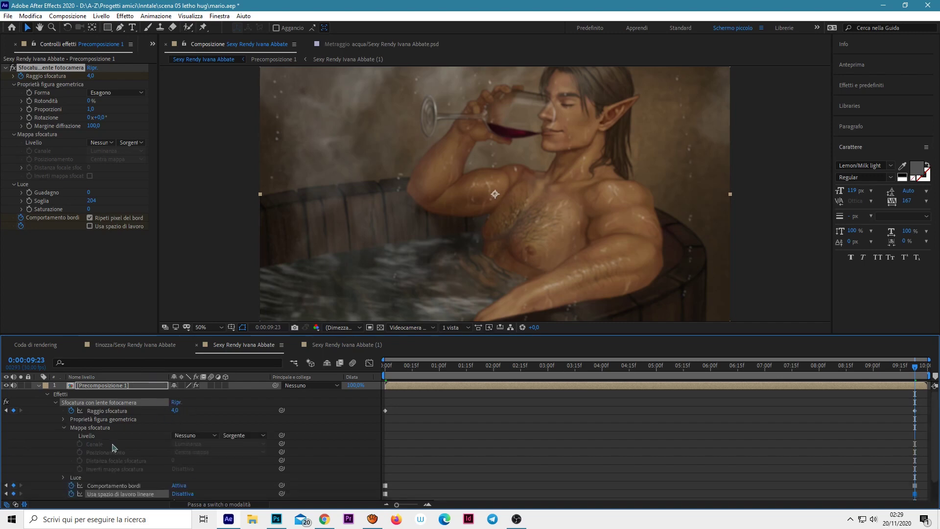
pyautogui.click(64, 428)
pyautogui.moveTo(174, 410); pyautogui.dragTo(176, 410)
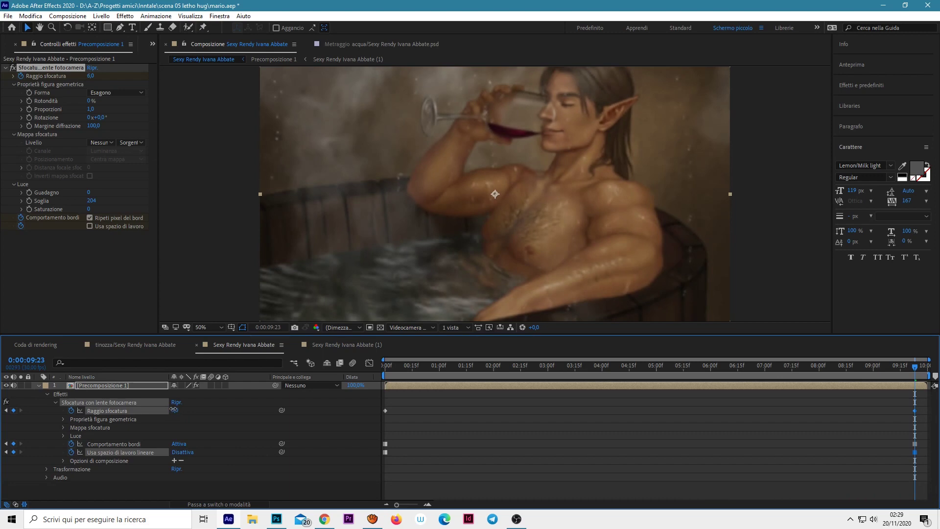
pyautogui.moveTo(485, 372); pyautogui.dragTo(350, 369)
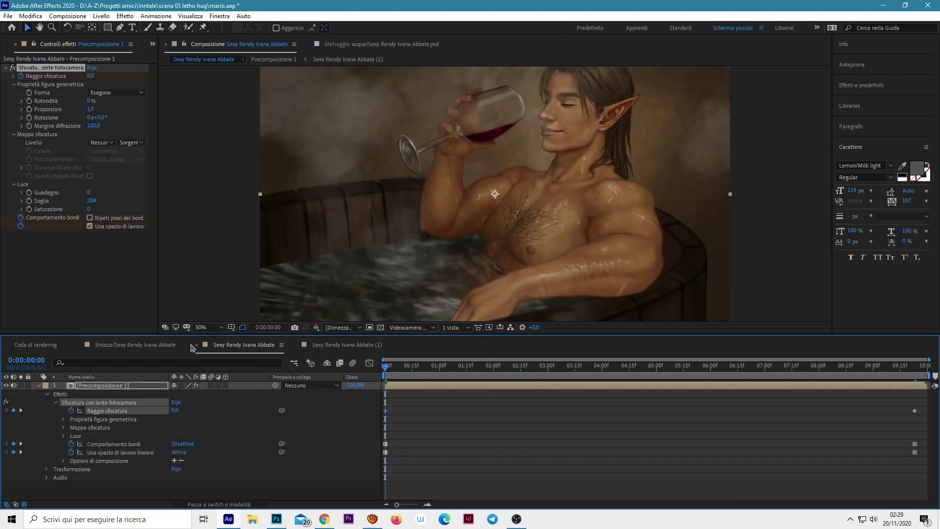
pyautogui.doubleClick(115, 387)
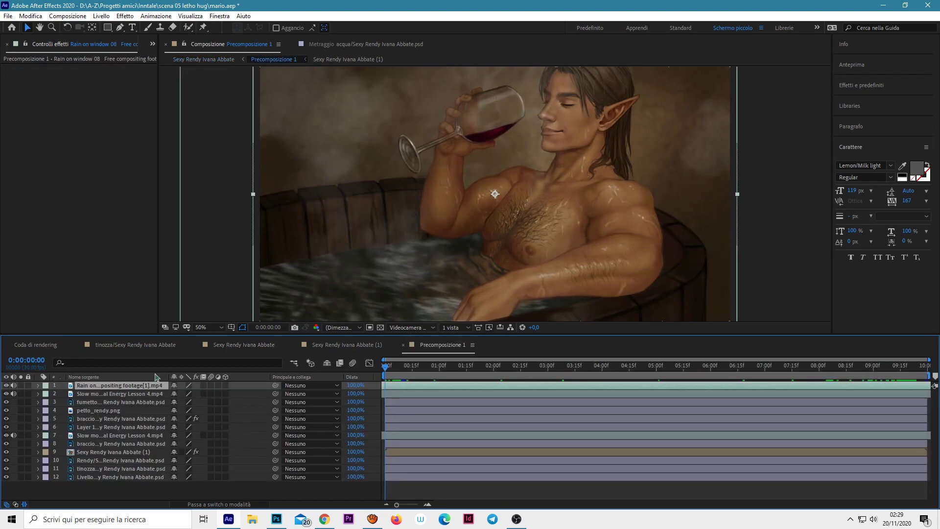
pyautogui.press('Delete')
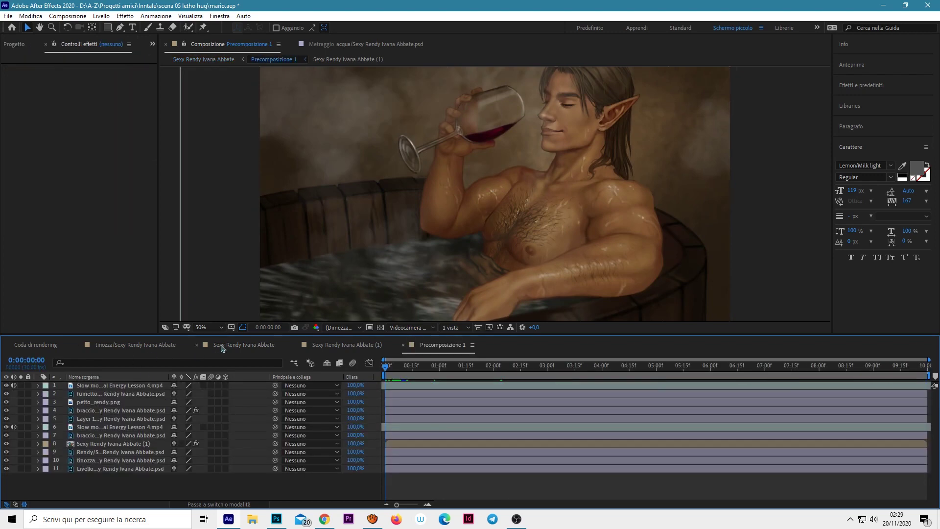
pyautogui.click(222, 347)
pyautogui.click(403, 350)
pyautogui.click(131, 346)
pyautogui.click(232, 348)
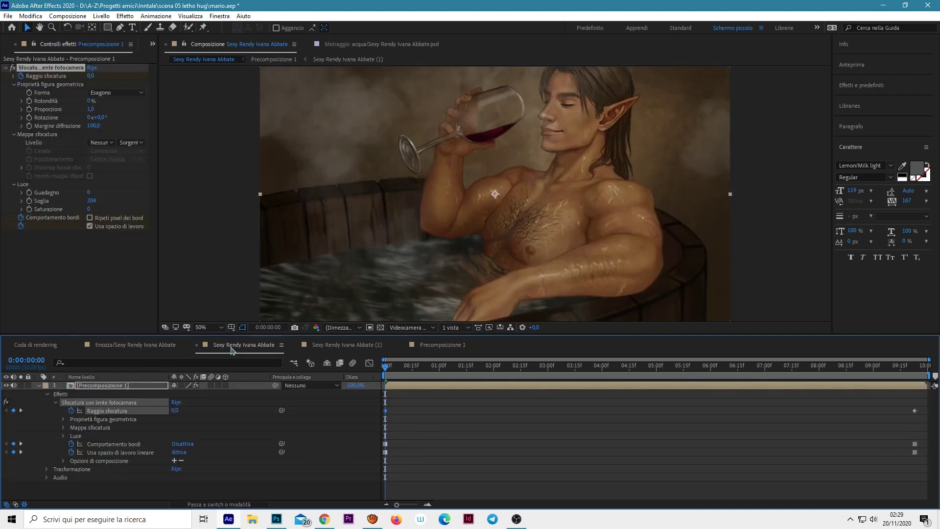
# Step: Add the rain footage as a new top layer above Precomposizione 1 and preview
pyautogui.hotkey('ctrl', '`')
pyautogui.hotkey('ctrl', '/')
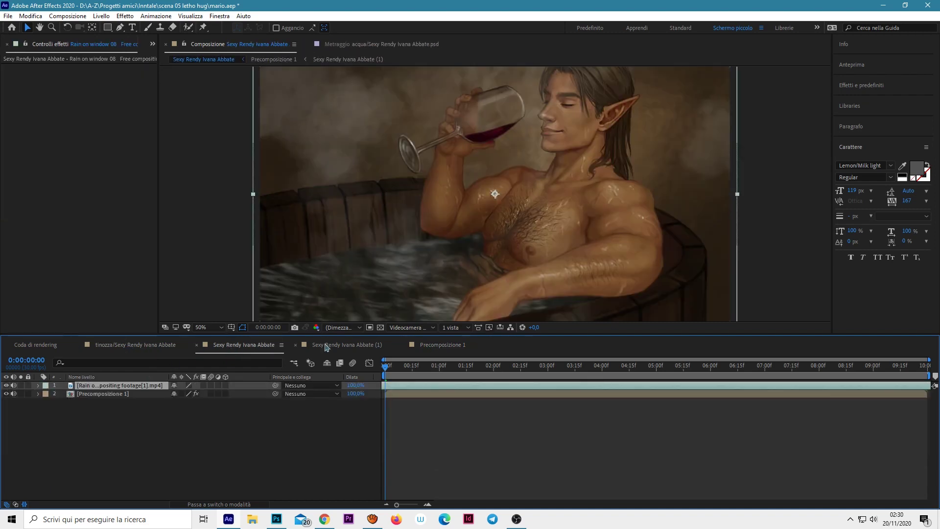
pyautogui.press('space')
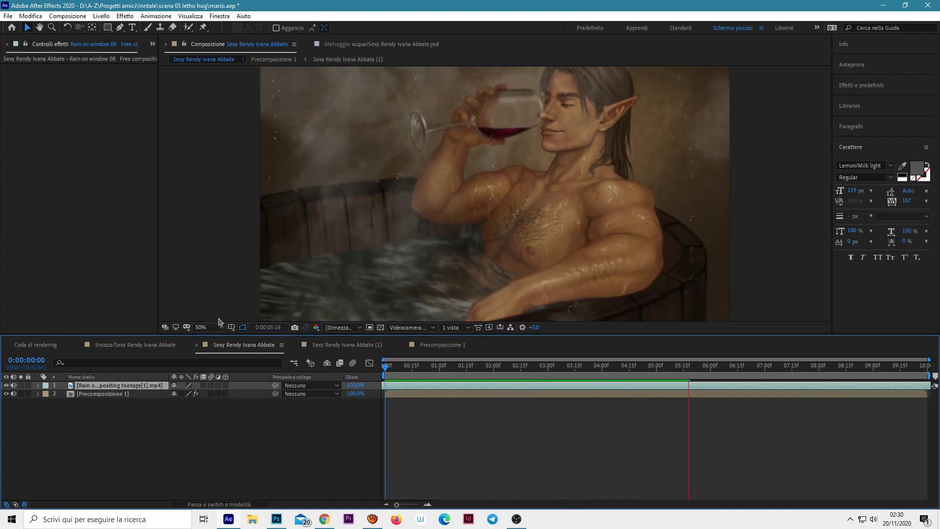
# Step: Show the rain layer's Transform properties and go to its Opacity keyframe at 7:11
pyautogui.press('space')
pyautogui.click(40, 387)
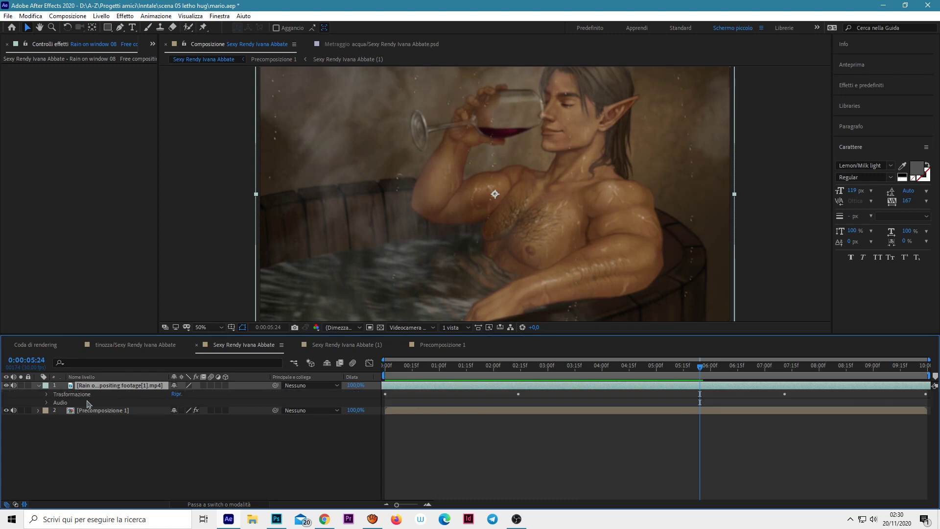
pyautogui.click(47, 395)
pyautogui.click(21, 436)
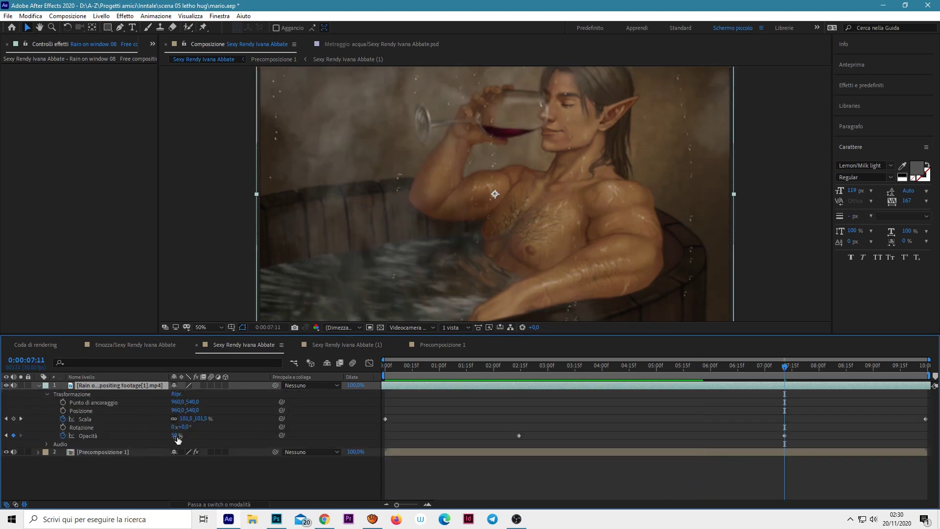
# Step: Set the rain layer's blending mode to Screen and preview from the start
pyautogui.rightClick(145, 395)
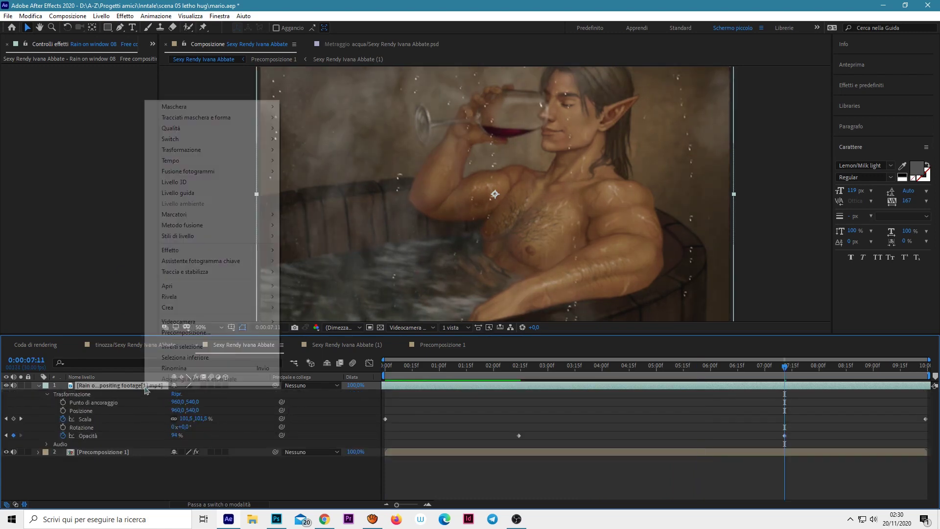
pyautogui.moveTo(245, 225)
pyautogui.click(312, 237)
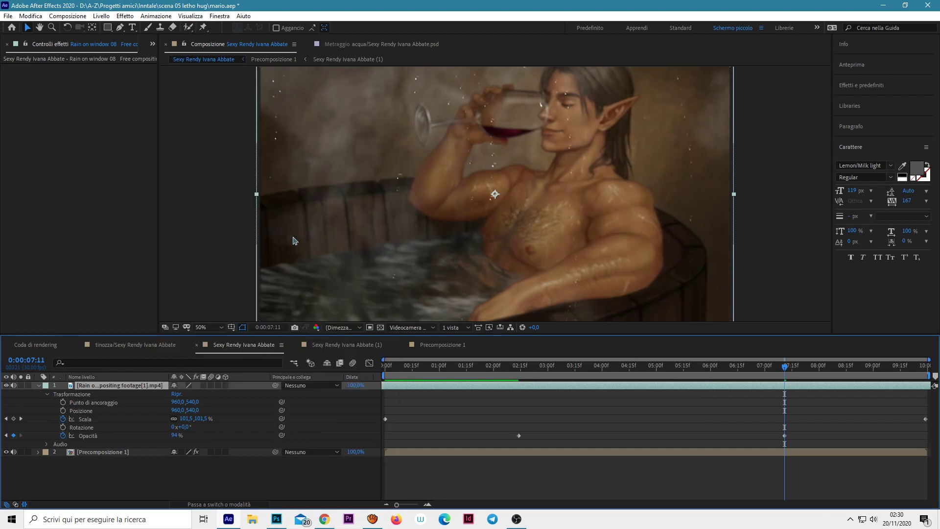
pyautogui.rightClick(134, 388)
pyautogui.moveTo(206, 225)
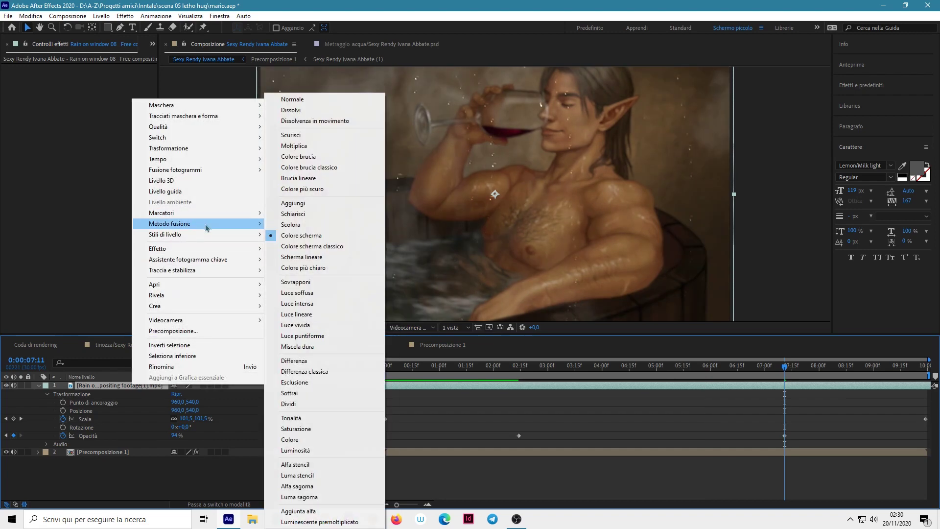
pyautogui.click(294, 220)
pyautogui.press('Home')
pyautogui.press('space')
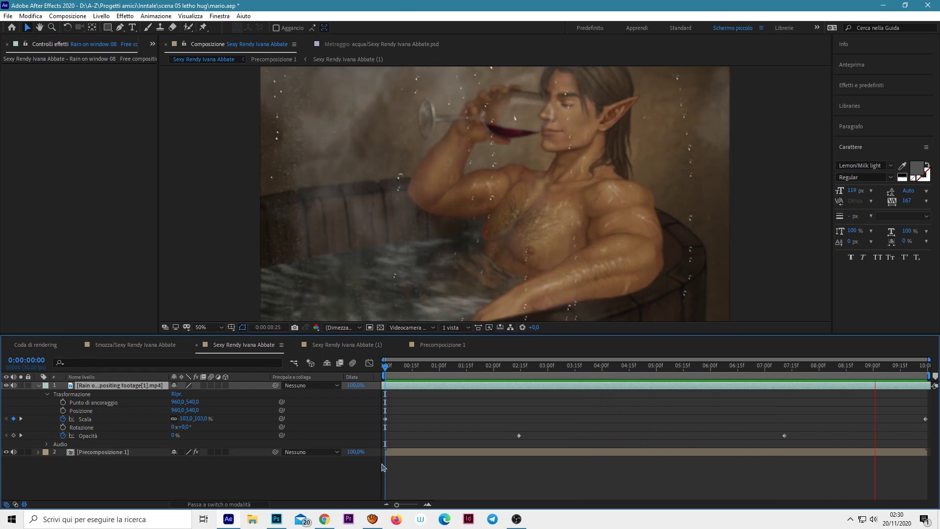
# Step: Time-stretch the rain footage layer to 70% and preview it
pyautogui.click(406, 392)
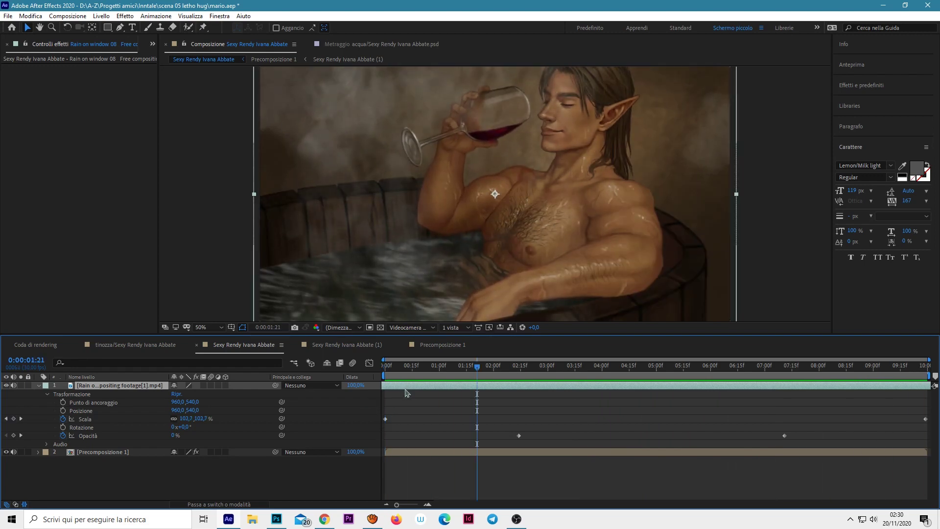
pyautogui.rightClick(145, 390)
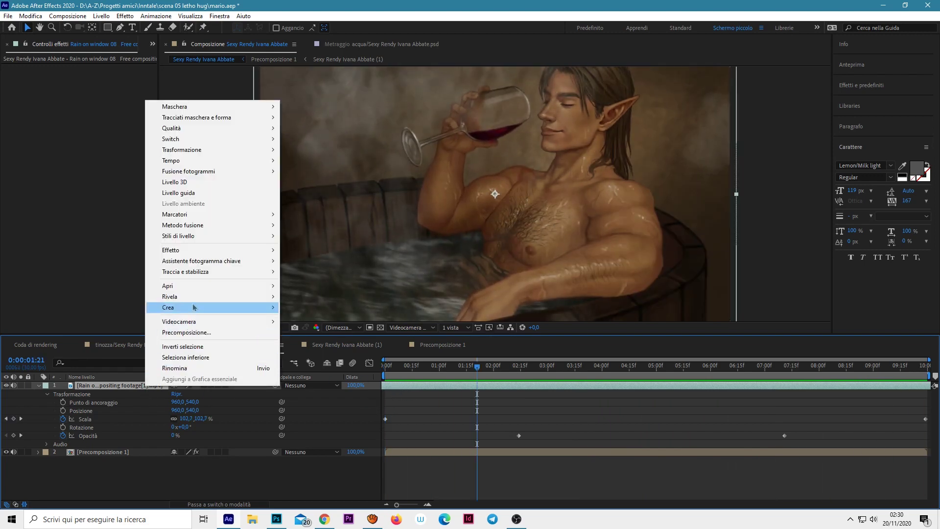
pyautogui.moveTo(204, 161)
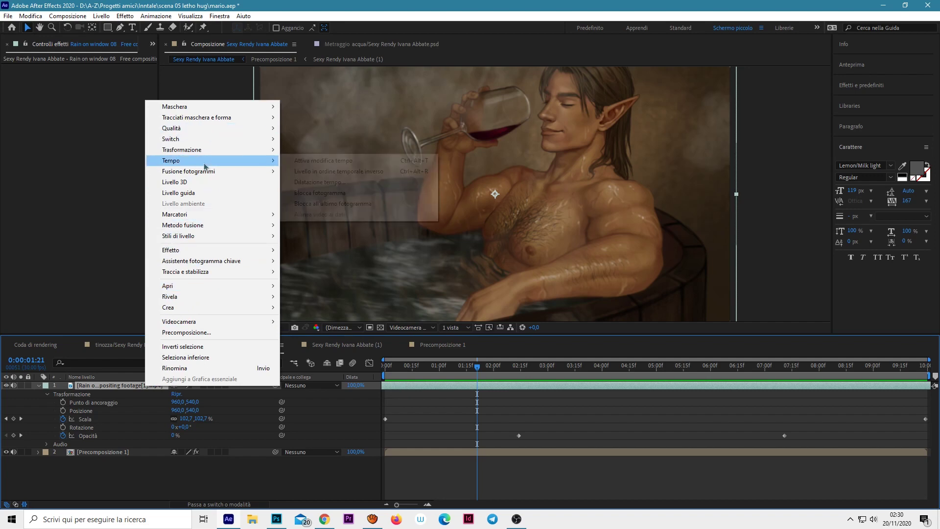
pyautogui.click(327, 163)
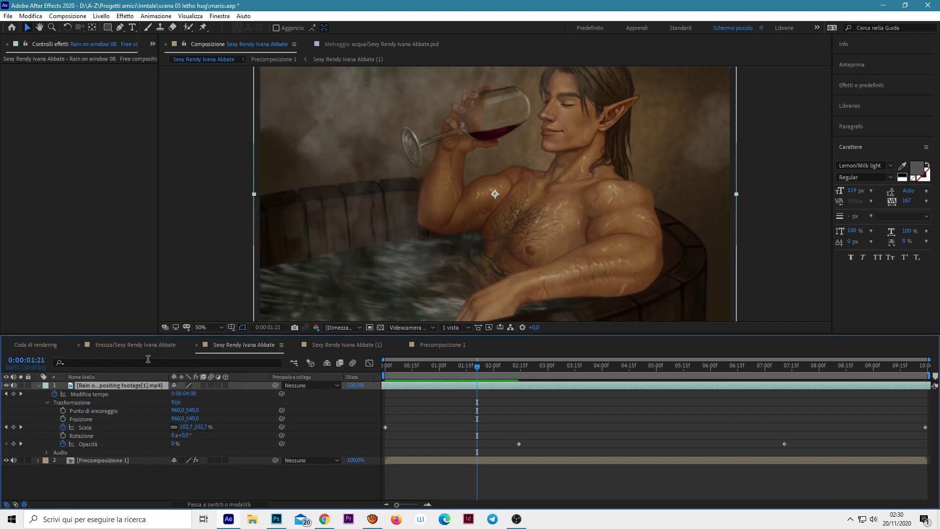
pyautogui.hotkey('ctrl', 'z')
pyautogui.rightClick(141, 386)
pyautogui.moveTo(215, 160)
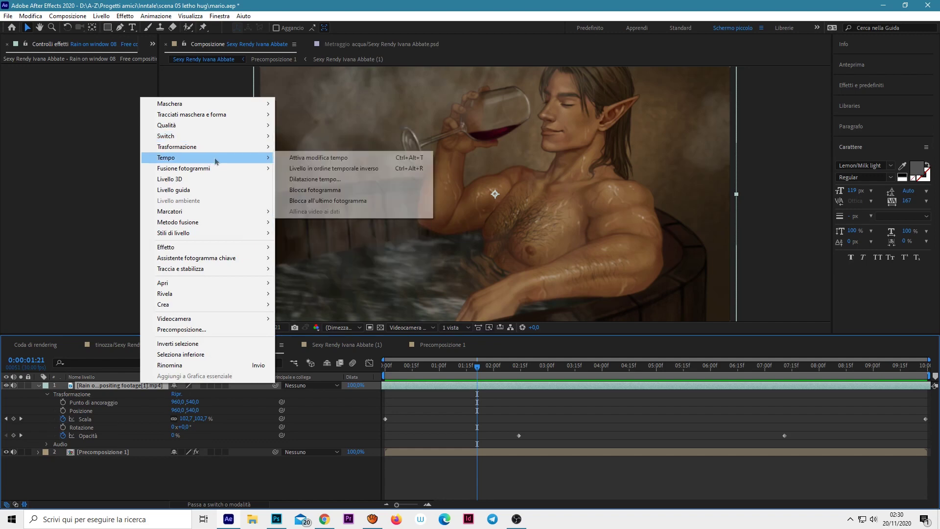
pyautogui.click(324, 179)
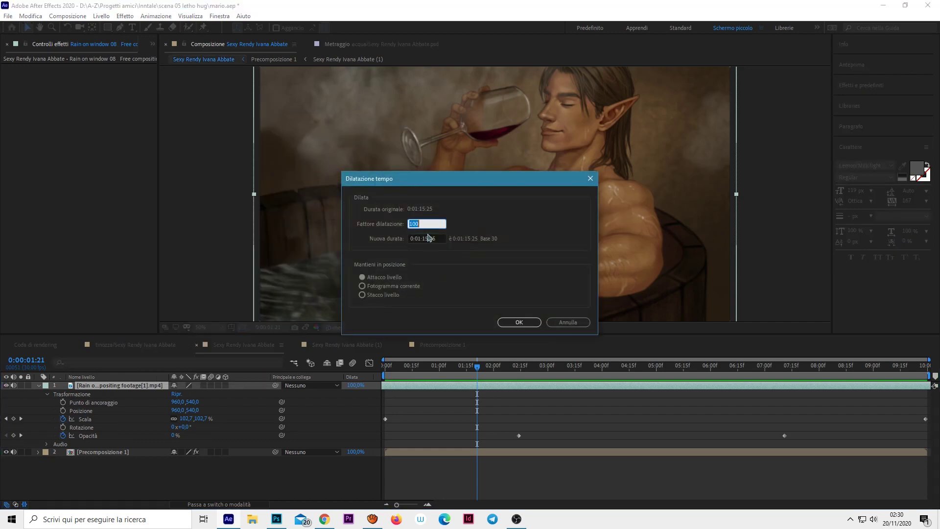
pyautogui.click(518, 322)
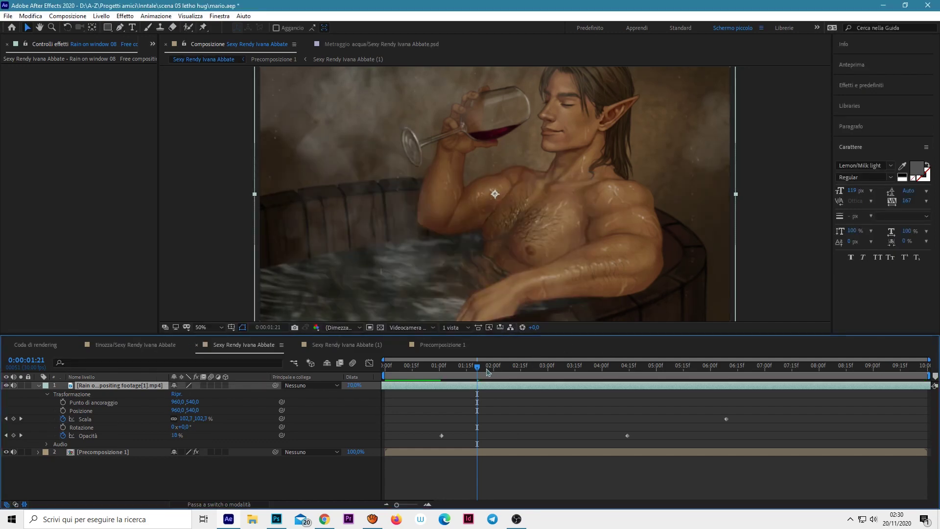
pyautogui.press('space')
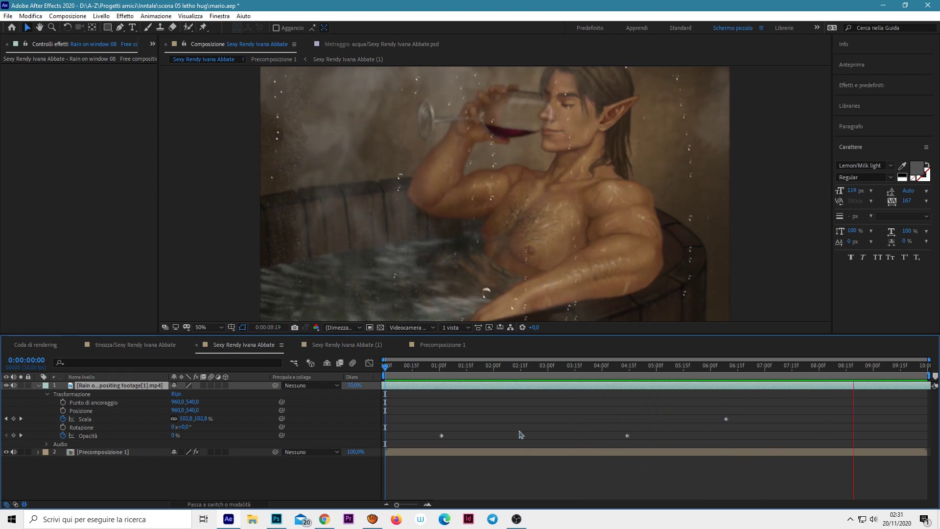
# Step: Move the rain's fade-in and fade-out Opacity keyframes later, previewing the new timing
pyautogui.moveTo(627, 435); pyautogui.dragTo(742, 436)
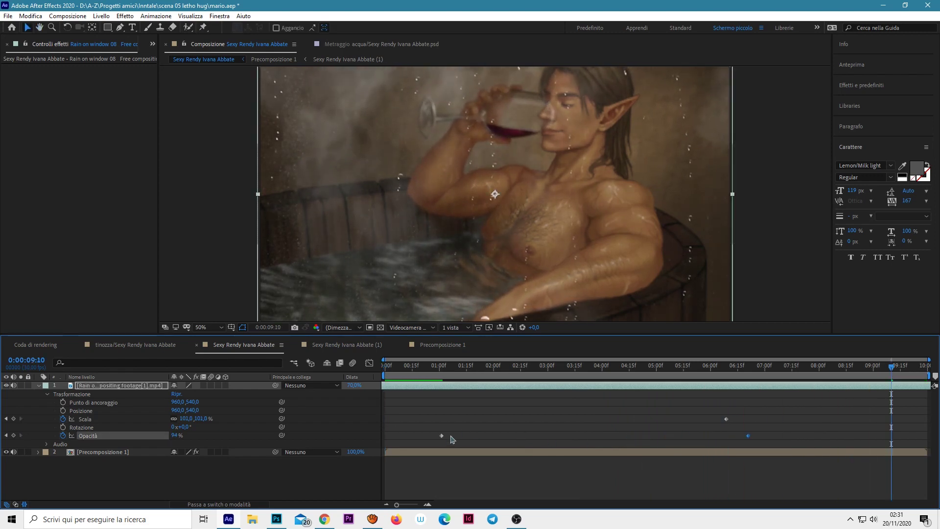
pyautogui.moveTo(520, 438); pyautogui.dragTo(541, 438)
pyautogui.press('space')
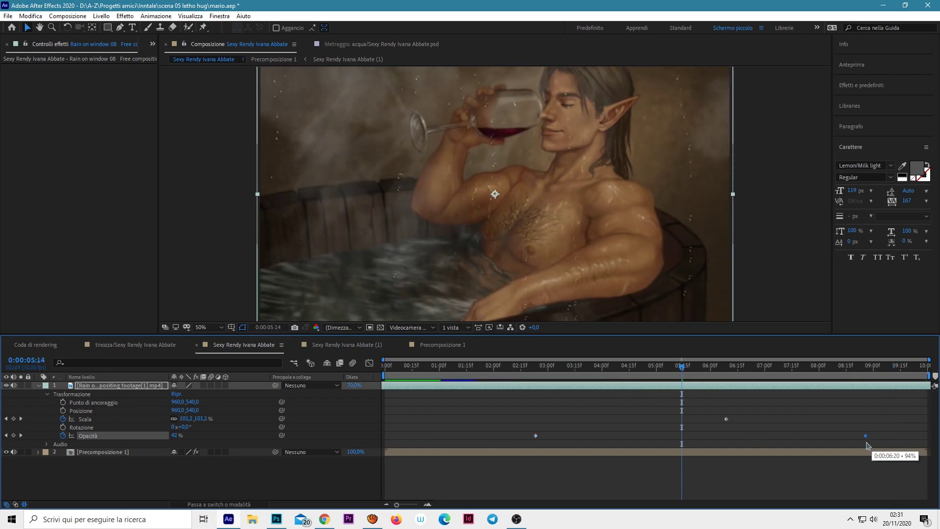
pyautogui.moveTo(869, 446); pyautogui.dragTo(854, 446)
pyautogui.press('space')
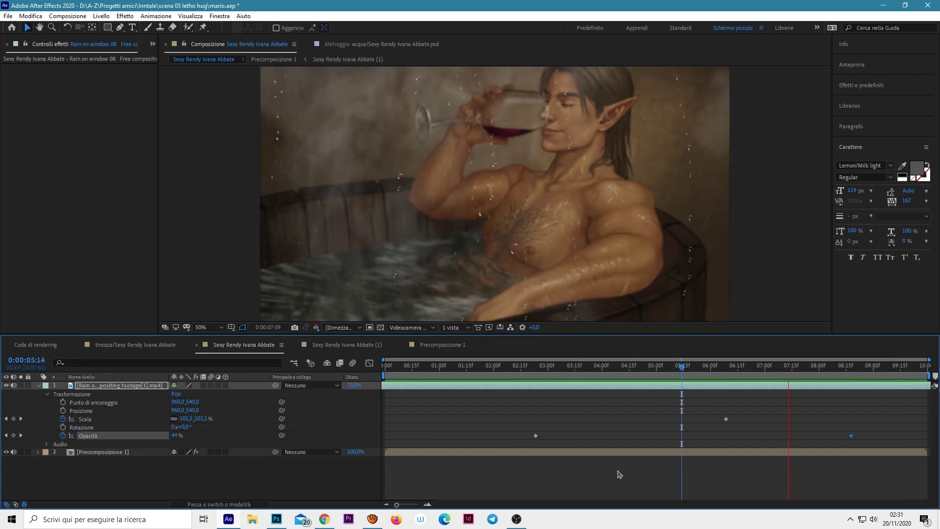
pyautogui.press('space')
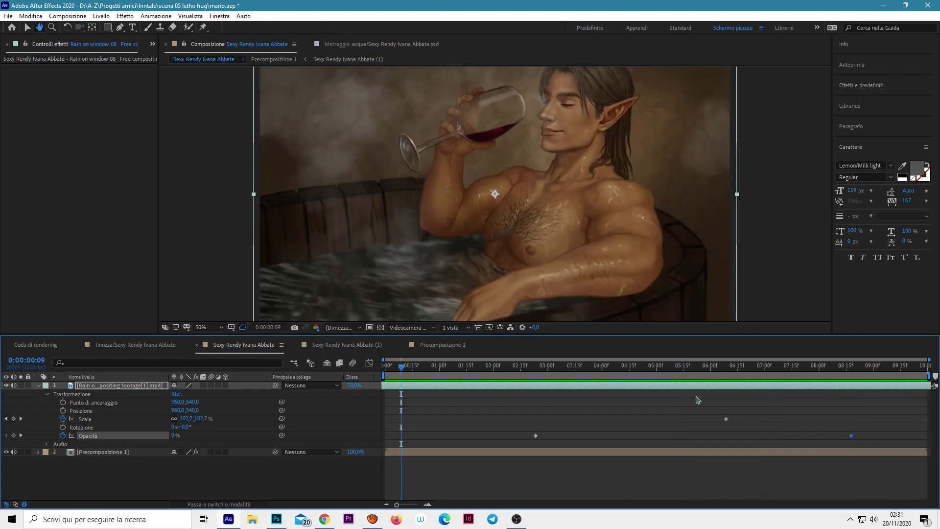
# Step: Shift the Opacity keyframes earlier for a fade from about 2:00 to 8:00, then preview
pyautogui.moveTo(814, 367)
pyautogui.mouseDown()
pyautogui.moveTo(890, 368)
pyautogui.moveTo(908, 387)
pyautogui.mouseUp()
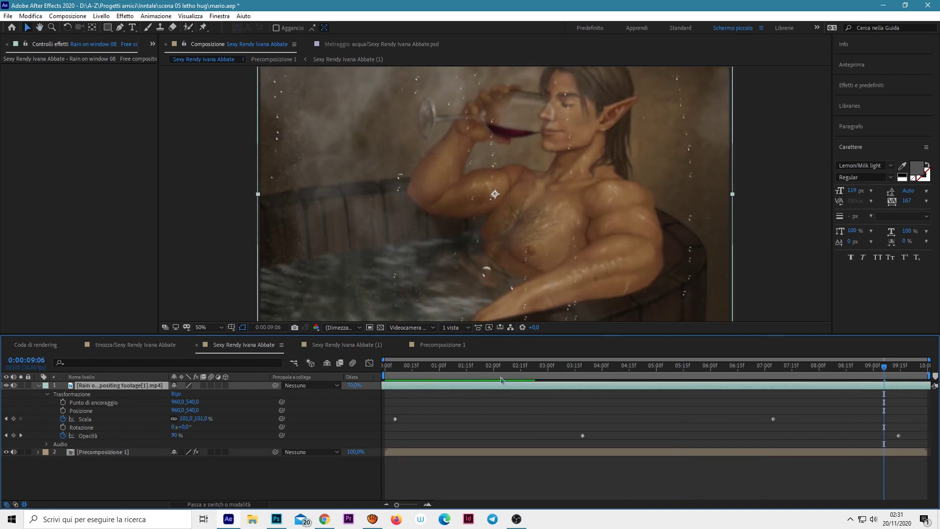
pyautogui.moveTo(582, 435); pyautogui.dragTo(499, 435)
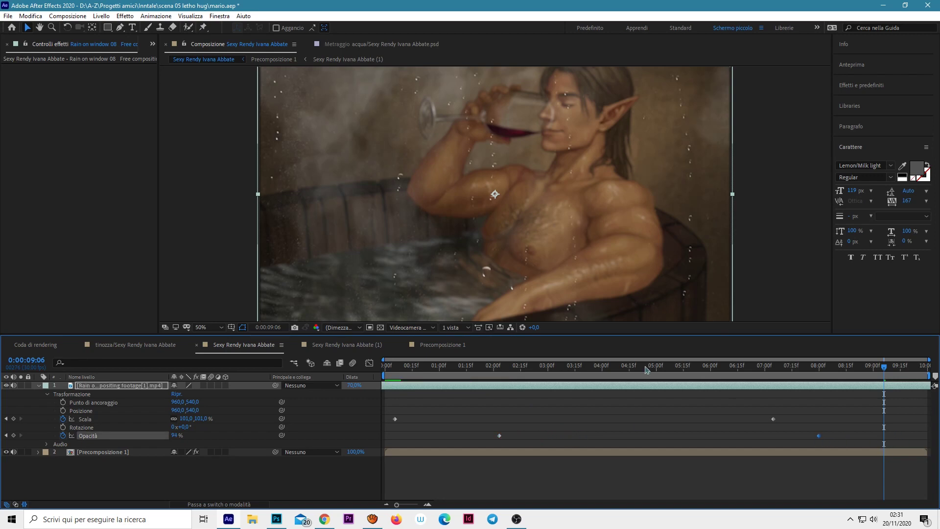
pyautogui.moveTo(647, 369); pyautogui.dragTo(375, 383)
pyautogui.press('space')
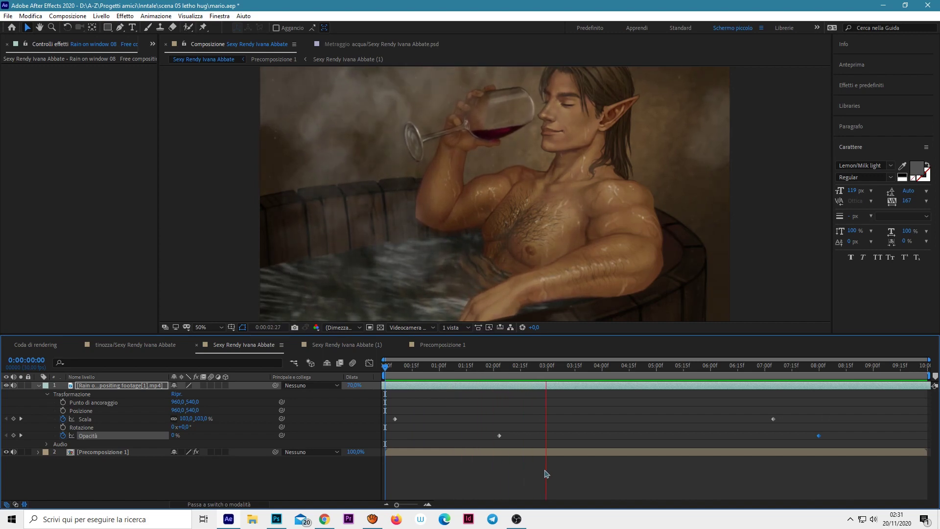
pyautogui.press('space')
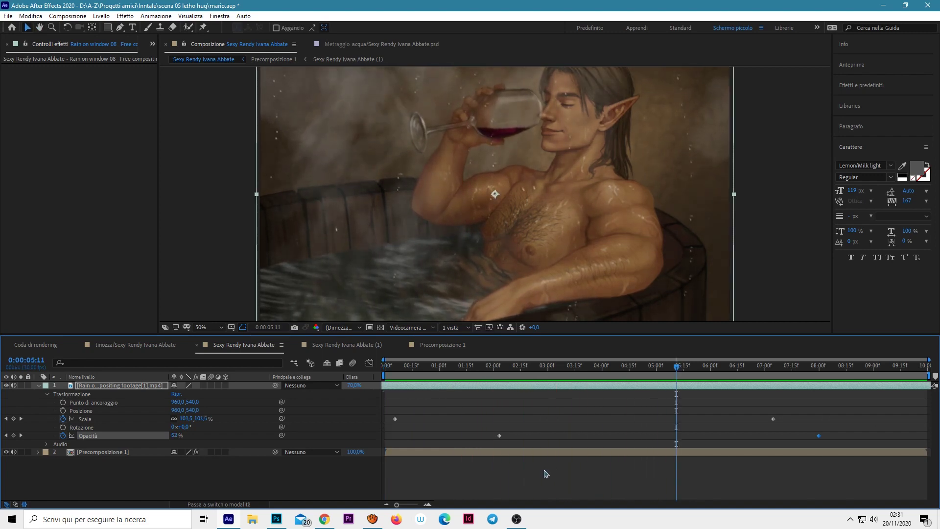